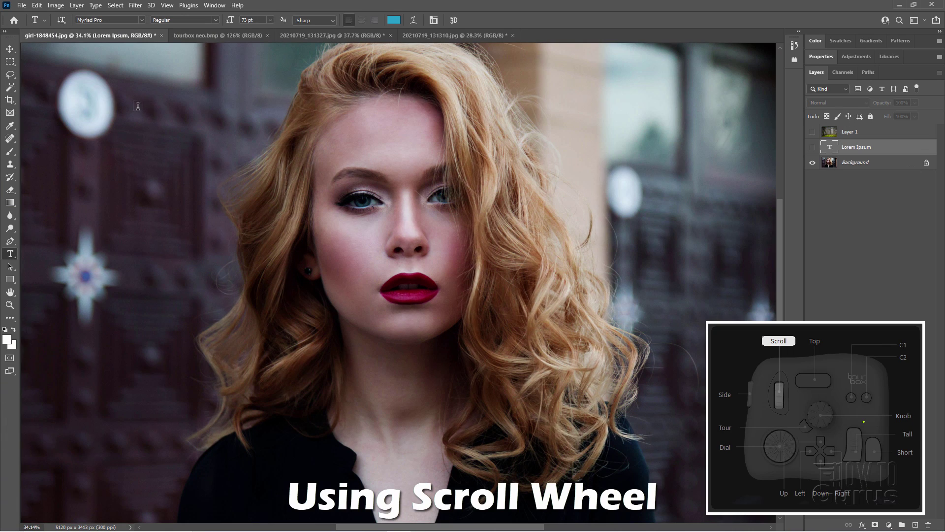
- Lasso a rough selection around the woman's hair and shoulders, then open Select and Mask
scroll(138, 105, down, 2)
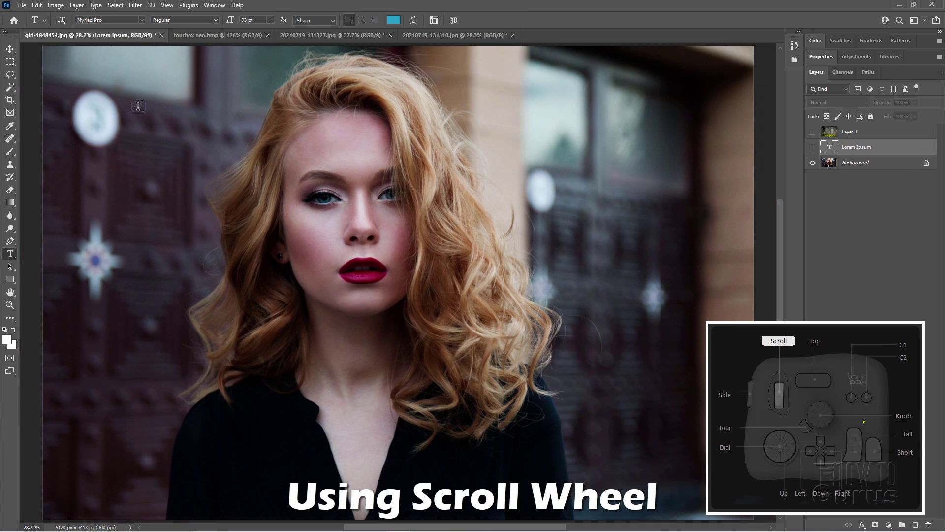
scroll(187, 168, up, 1)
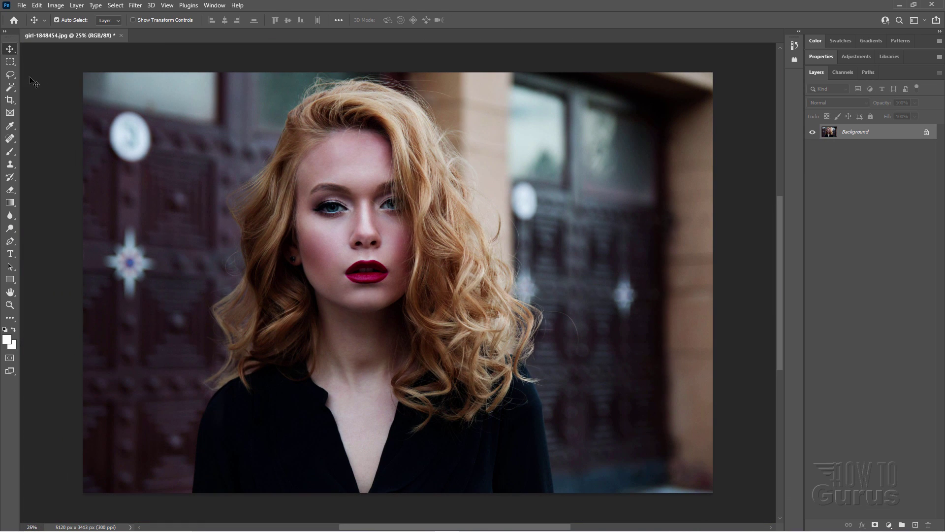
click(10, 74)
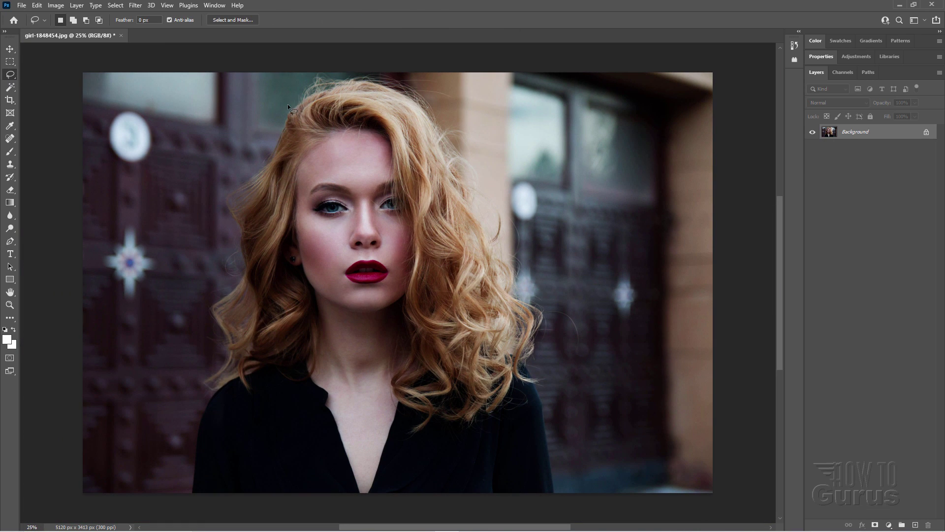
mouse_move(276, 138)
mouse_down()
mouse_move(257, 169)
mouse_move(240, 265)
mouse_up()
mouse_move(209, 313)
mouse_down()
mouse_move(222, 347)
mouse_move(188, 467)
mouse_move(194, 503)
mouse_move(333, 517)
mouse_move(519, 513)
mouse_move(544, 384)
mouse_move(539, 354)
mouse_up()
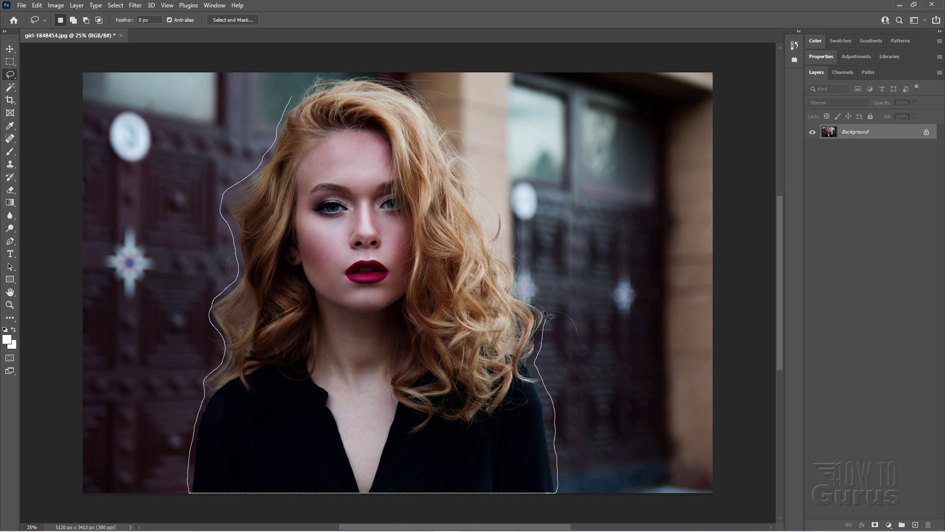
mouse_move(524, 291)
mouse_down()
mouse_move(498, 215)
mouse_move(476, 187)
mouse_up()
drag(450, 140, 443, 129)
click(233, 20)
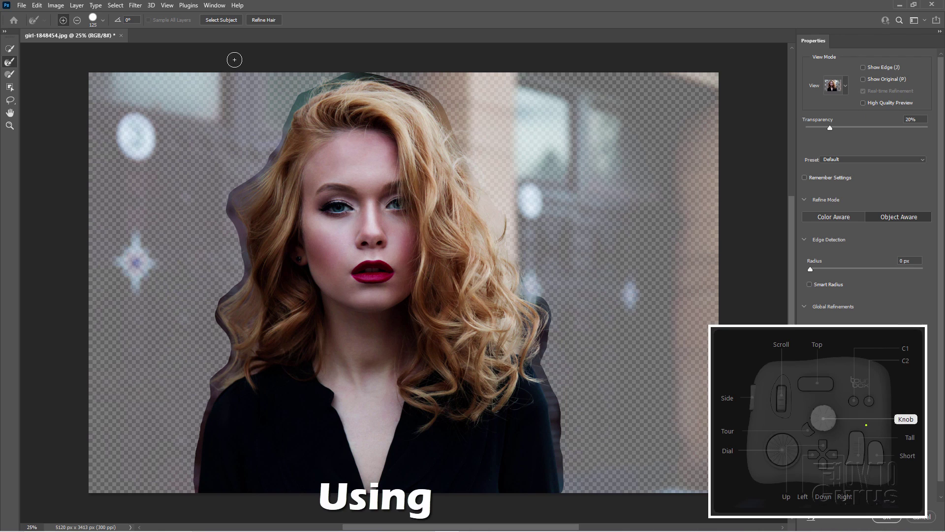
- Refine the left hair and shoulder edge, shrinking the Refine Edge Brush from 175 to 125
key(bracketright)
key(bracketright)
key(bracketright)
key(bracketright)
key(bracketleft)
key(bracketleft)
key(bracketleft)
key(bracketleft)
key(bracketleft)
key(bracketleft)
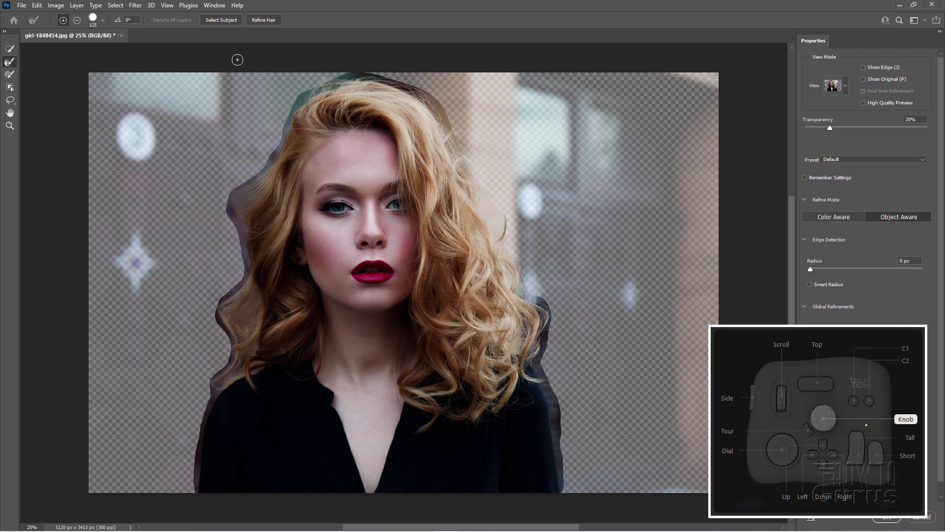
click(259, 171)
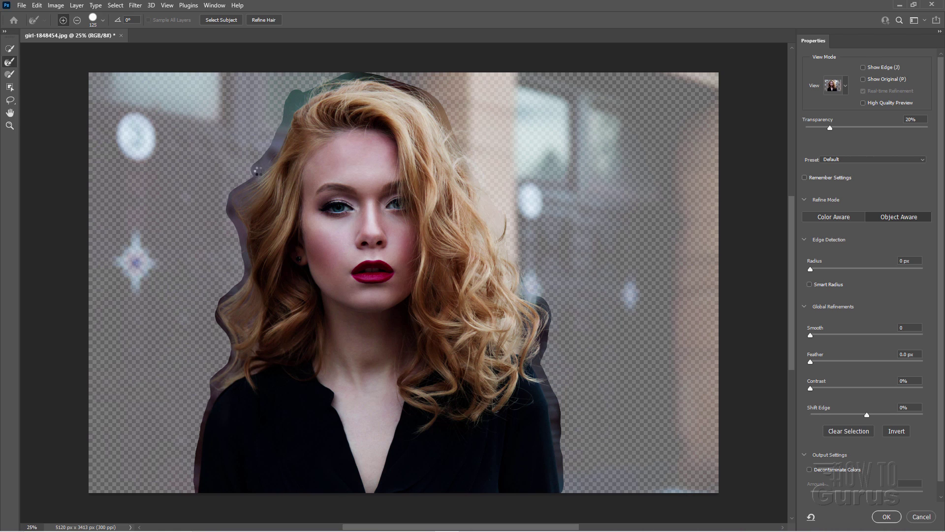
mouse_move(258, 171)
mouse_down()
mouse_move(227, 209)
mouse_move(247, 263)
mouse_move(231, 291)
mouse_move(209, 299)
mouse_move(220, 297)
mouse_up()
key(bracketleft)
key(bracketleft)
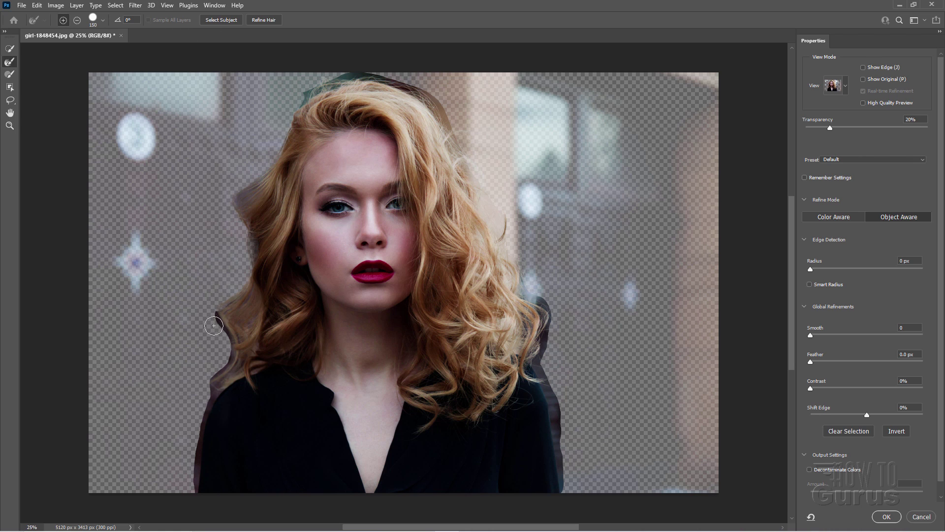
mouse_move(211, 308)
mouse_down()
mouse_move(221, 367)
mouse_move(204, 407)
mouse_move(197, 484)
mouse_up()
key(bracketleft)
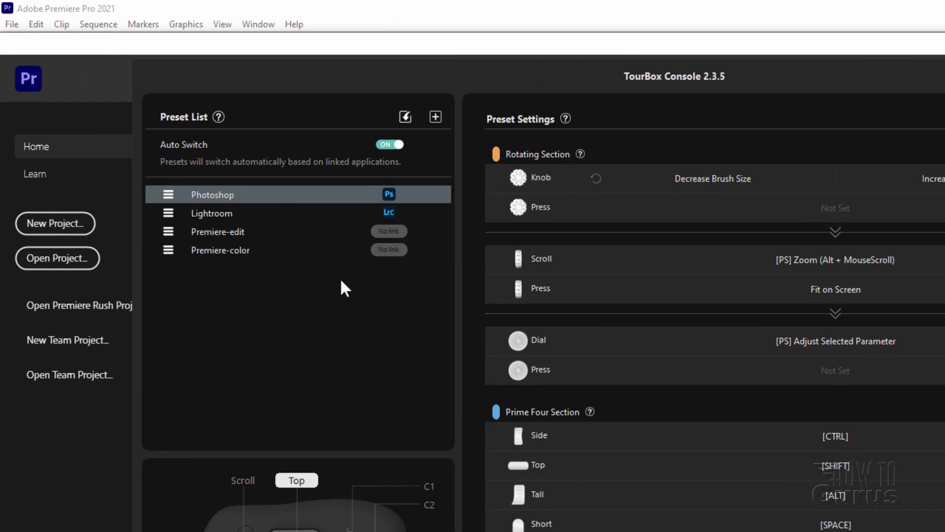
- Link the Premiere-edit preset to Adobe Premiere Pro and display the Photoshop preset's settings
click(389, 232)
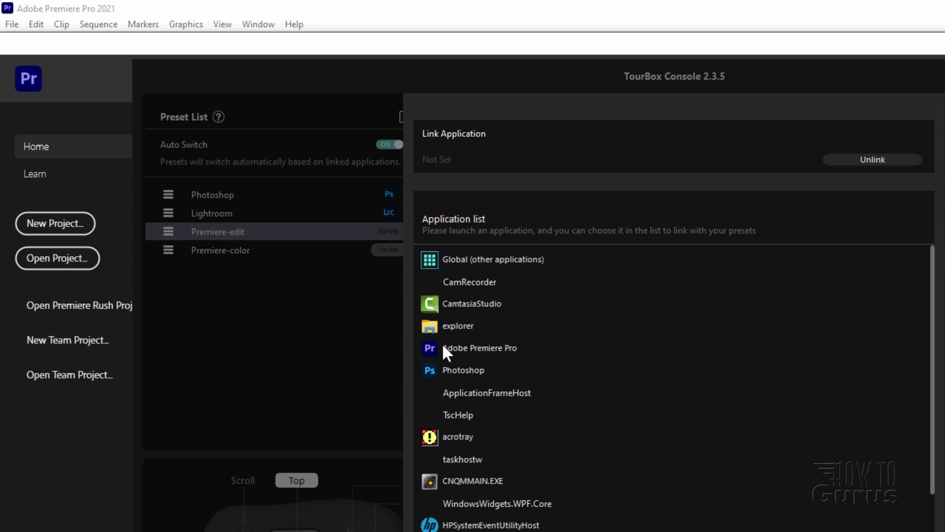
click(454, 346)
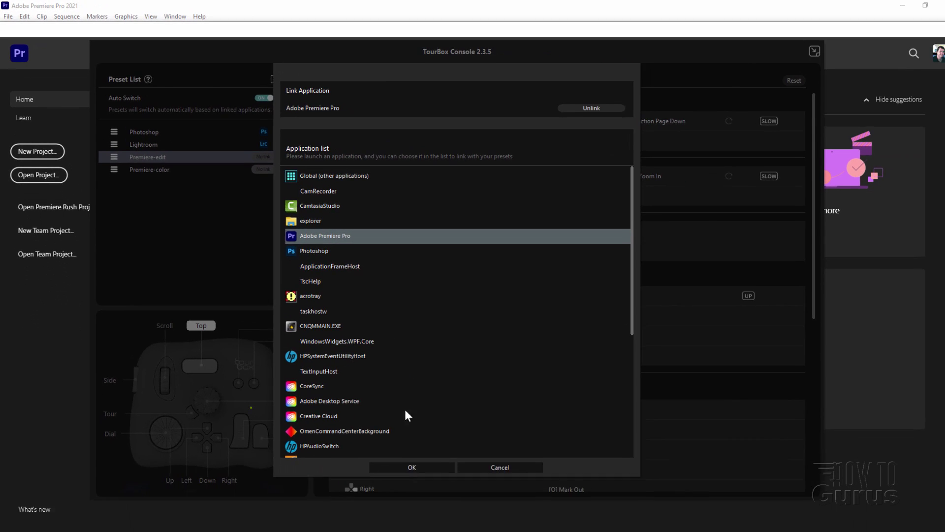
click(404, 466)
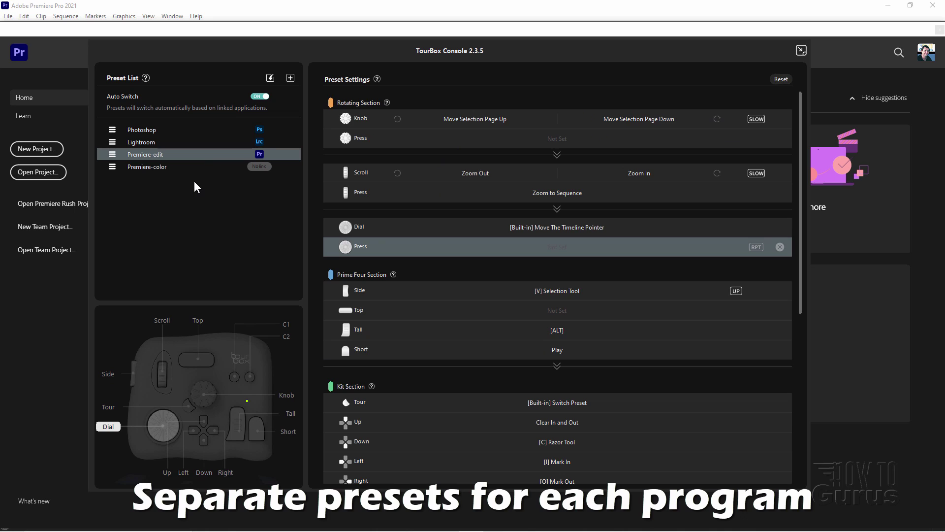
click(168, 131)
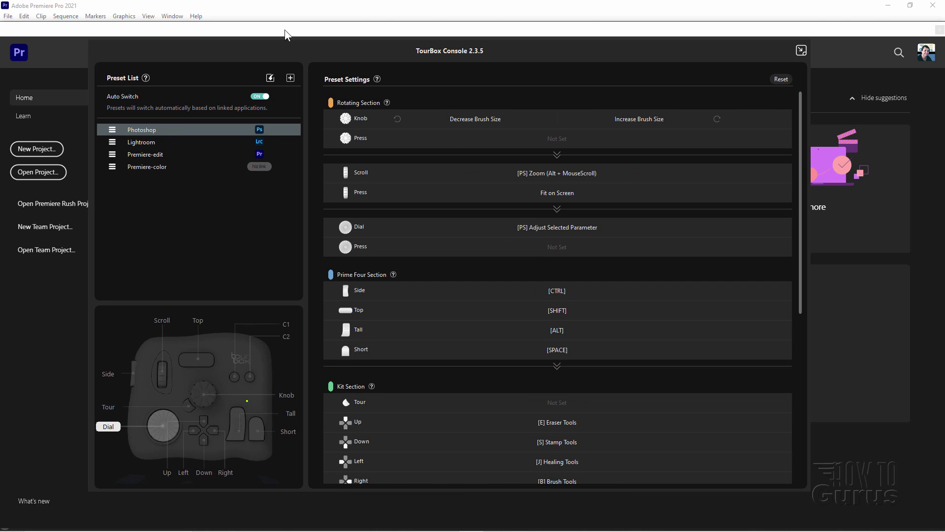
click(927, 8)
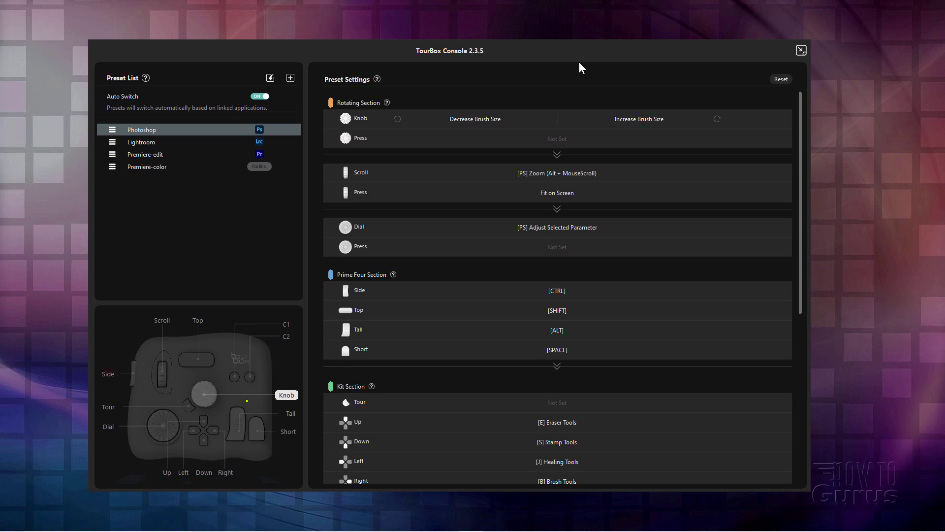
- Select the Dial Press row in the Photoshop preset, which is still Not Set
click(163, 424)
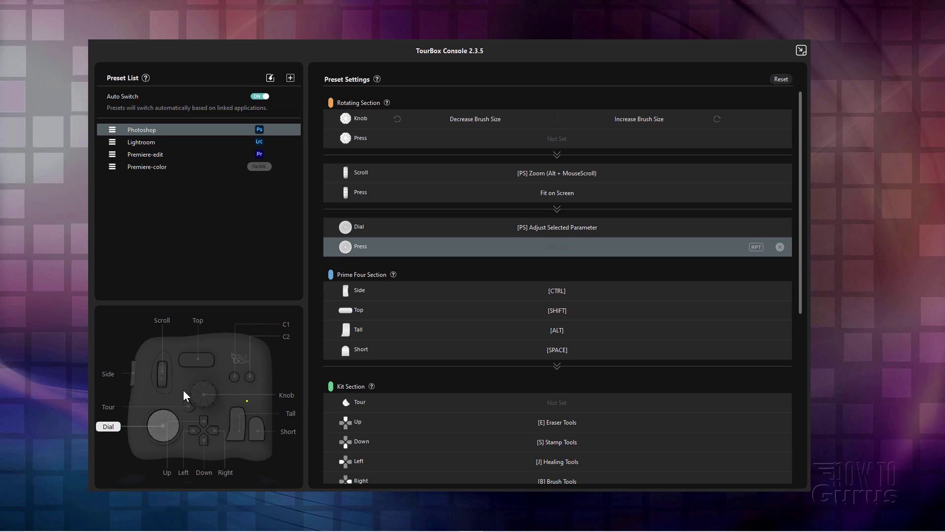
- Select the Knob row and open the Setting dialog for Knob Press
click(482, 121)
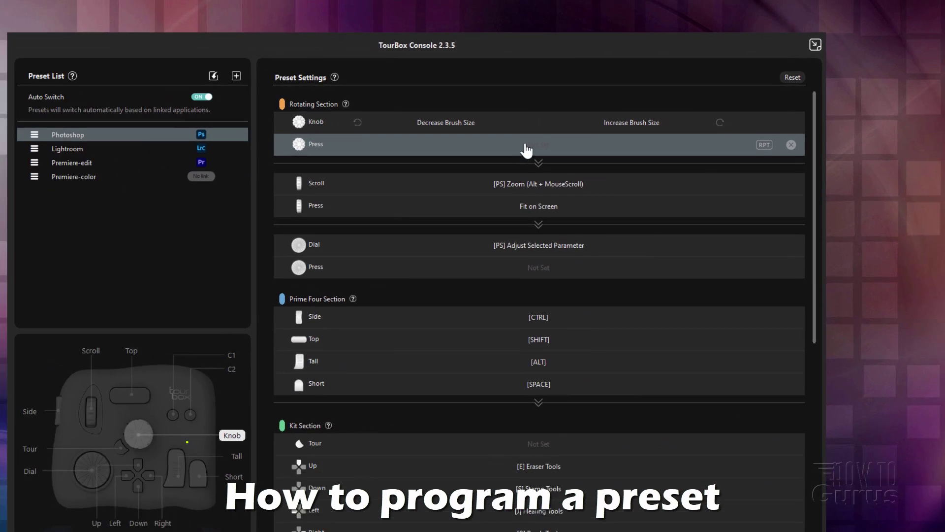
click(525, 148)
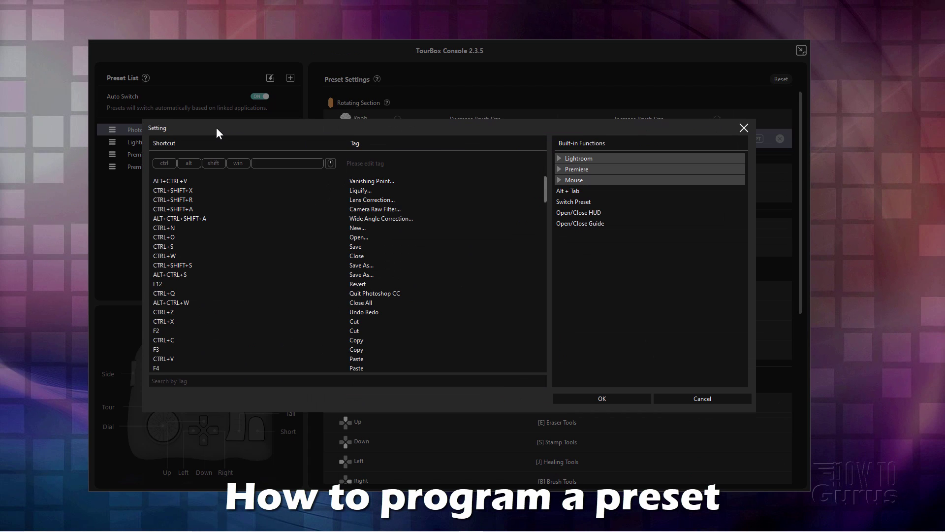
mouse_move(216, 127)
mouse_down()
mouse_move(234, 134)
mouse_move(226, 129)
mouse_up()
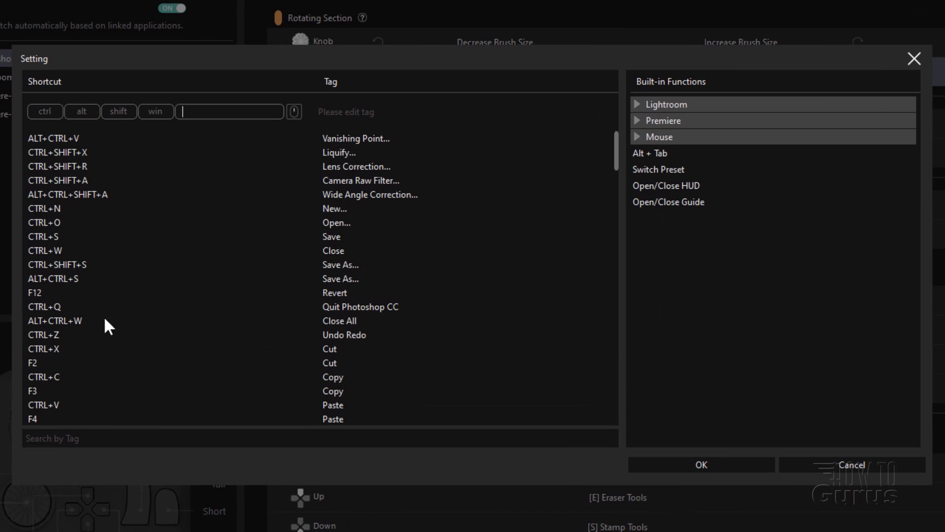
- Choose the alt modifier as the Knob Press shortcut and confirm it
scroll(123, 257, down, 5)
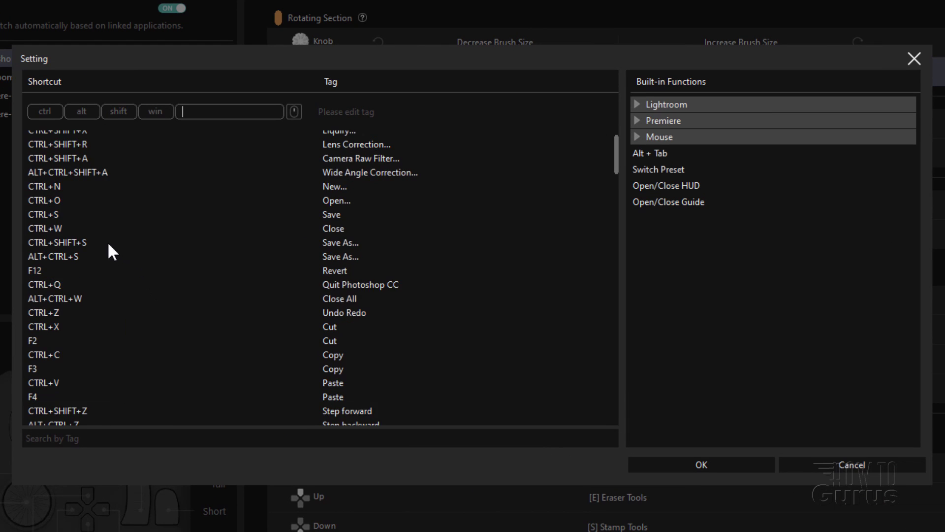
scroll(118, 251, down, 5)
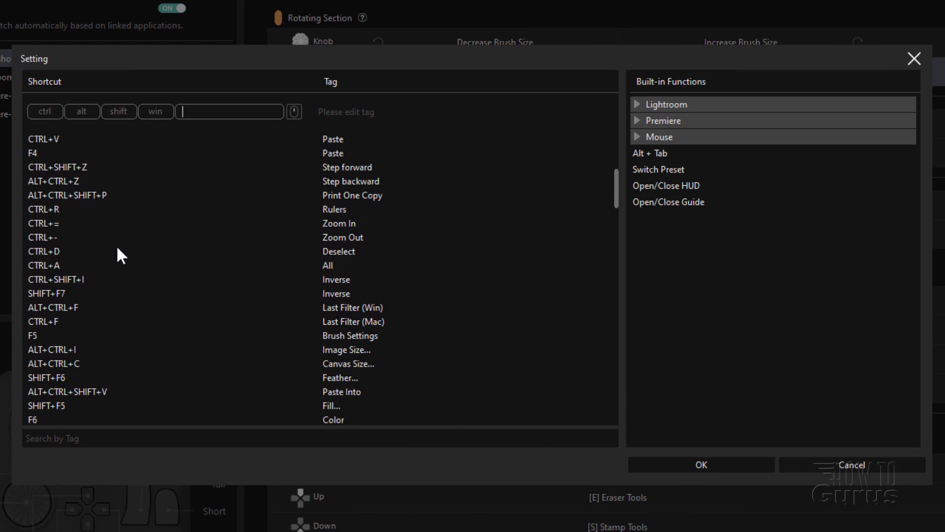
click(85, 114)
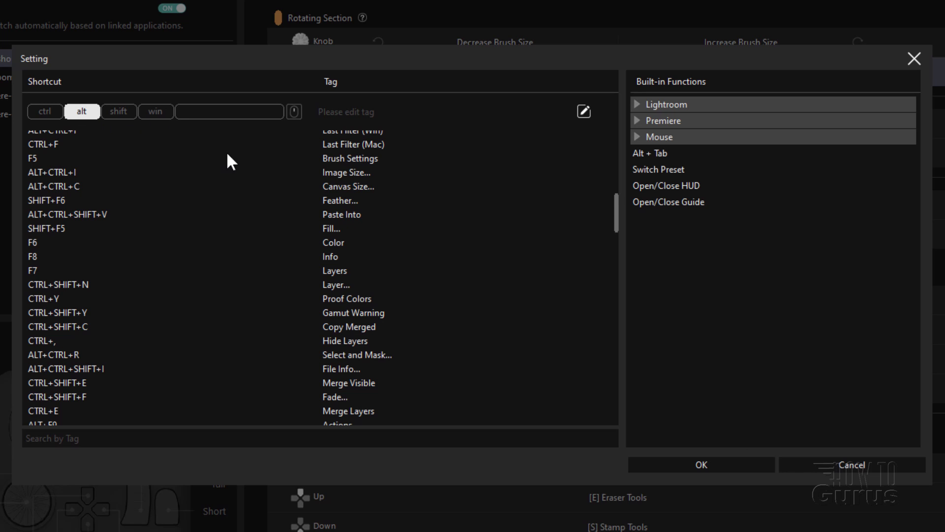
click(728, 467)
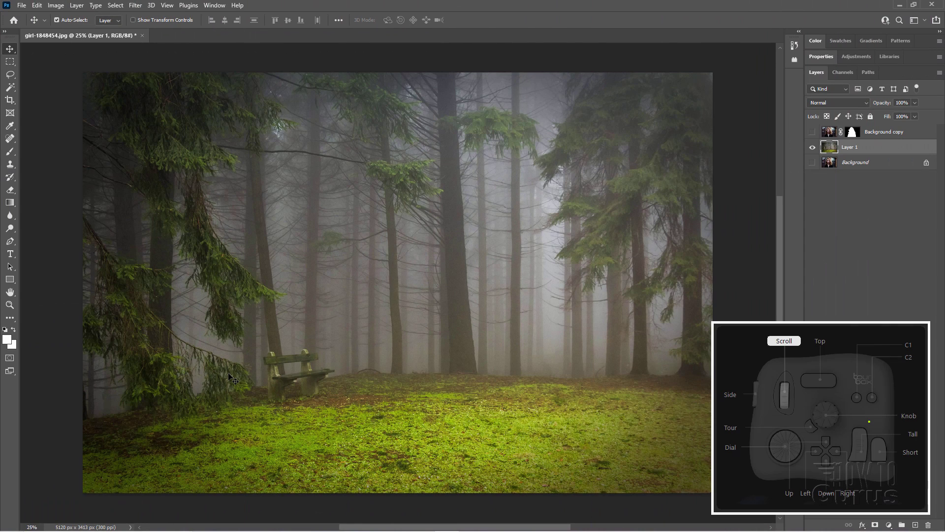
- Zoom in and clone ground over the bench's right leg with a 175 Clone Stamp brush
scroll(242, 384, down, 3)
scroll(243, 386, up, 4)
scroll(244, 387, up, 5)
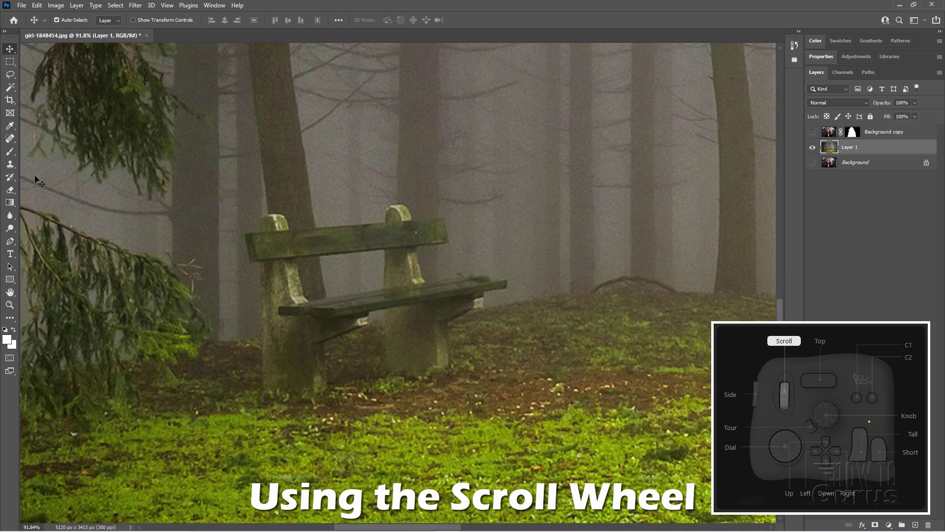
click(12, 166)
key(bracketleft)
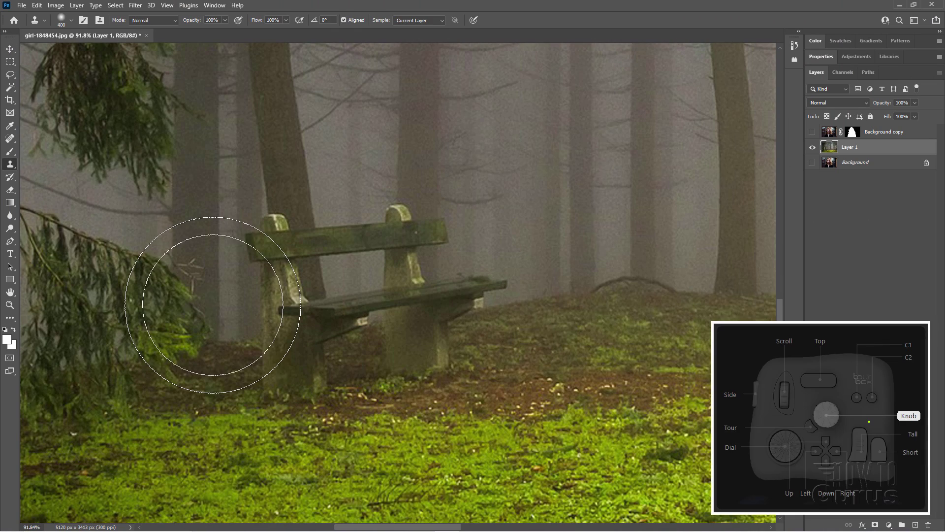
key(bracketleft)
key(bracketleft)
key(bracketleft)
key(bracketleft)
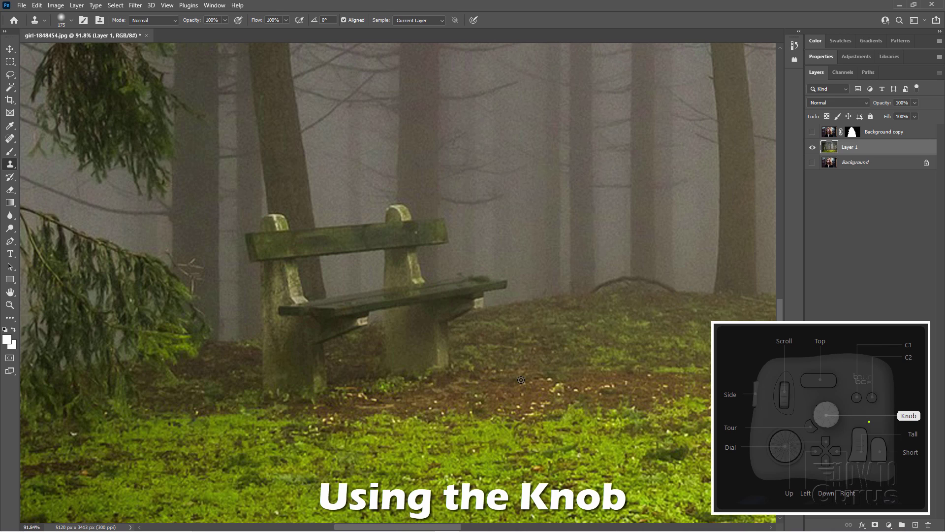
alt+click(500, 367)
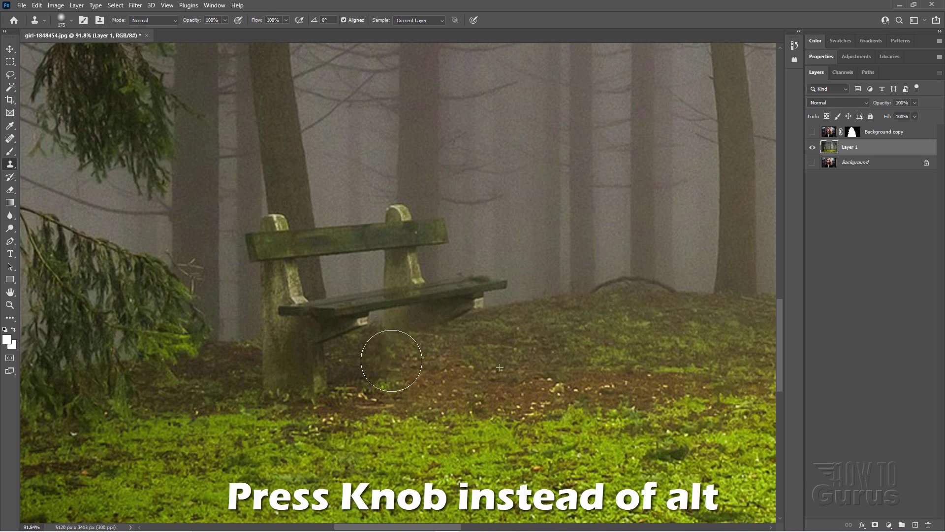
mouse_move(391, 360)
mouse_down()
mouse_move(316, 376)
mouse_move(335, 379)
mouse_up()
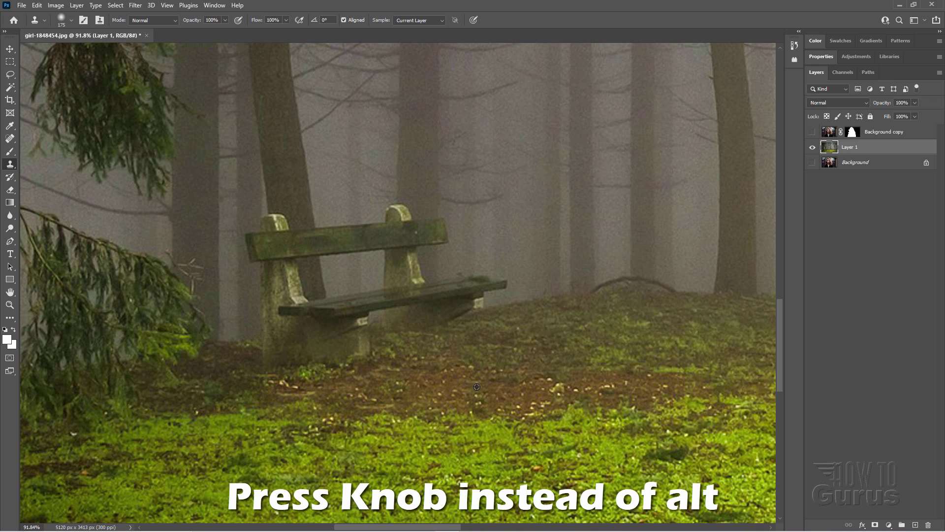
- Clone fog over the right ends of the seat, backrest and post with a smaller brush
alt+click(549, 298)
drag(512, 302, 502, 280)
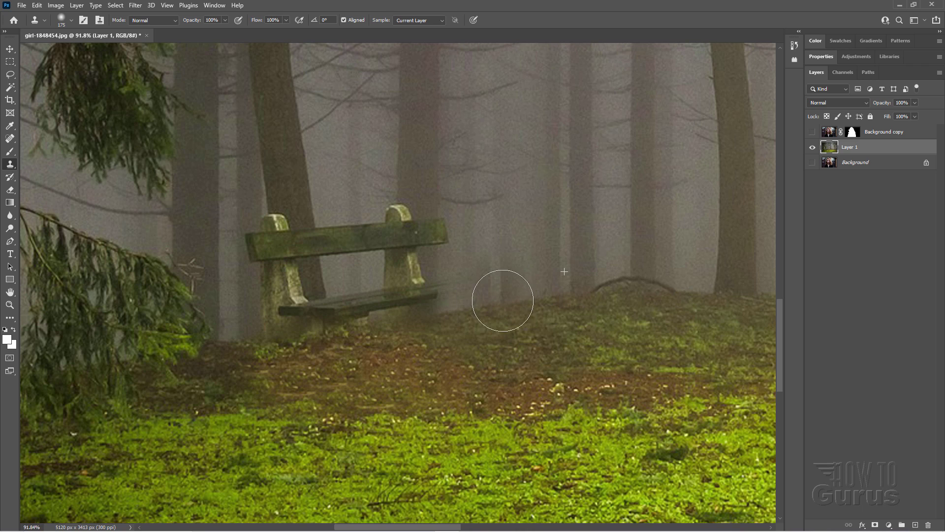
key(bracketright)
key(bracketright)
key(bracketright)
key(bracketright)
key(bracketleft)
key(bracketleft)
key(bracketleft)
key(bracketleft)
key(bracketleft)
key(bracketright)
key(bracketright)
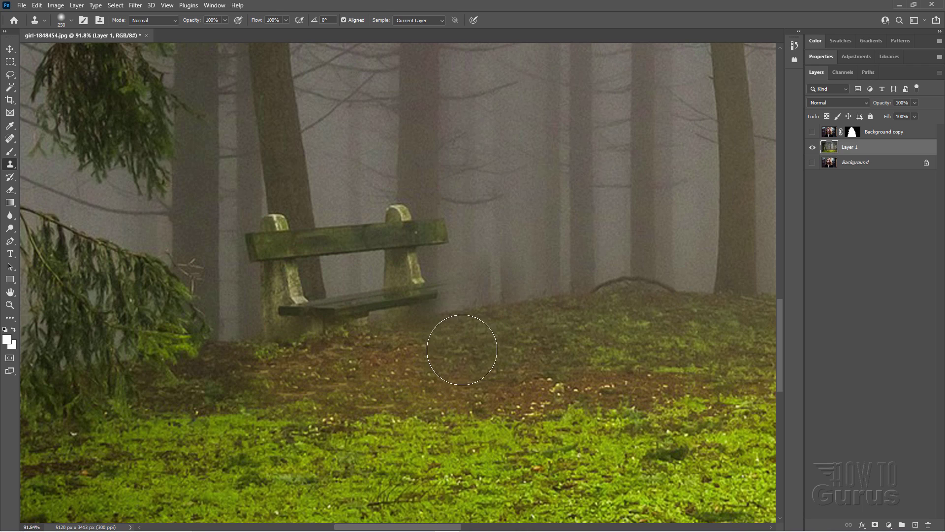
key(bracketleft)
key(bracketleft)
key(bracketleft)
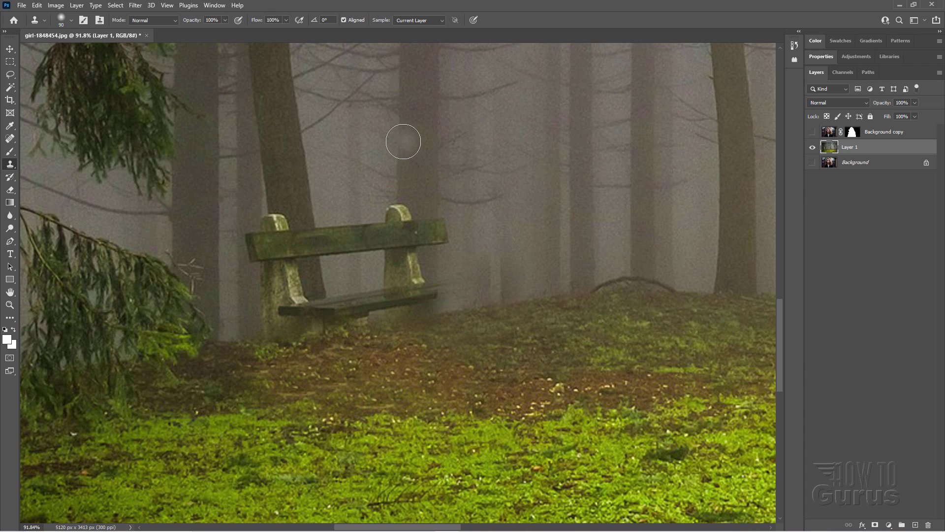
key(bracketright)
key(bracketright)
alt+click(401, 139)
drag(397, 191, 401, 269)
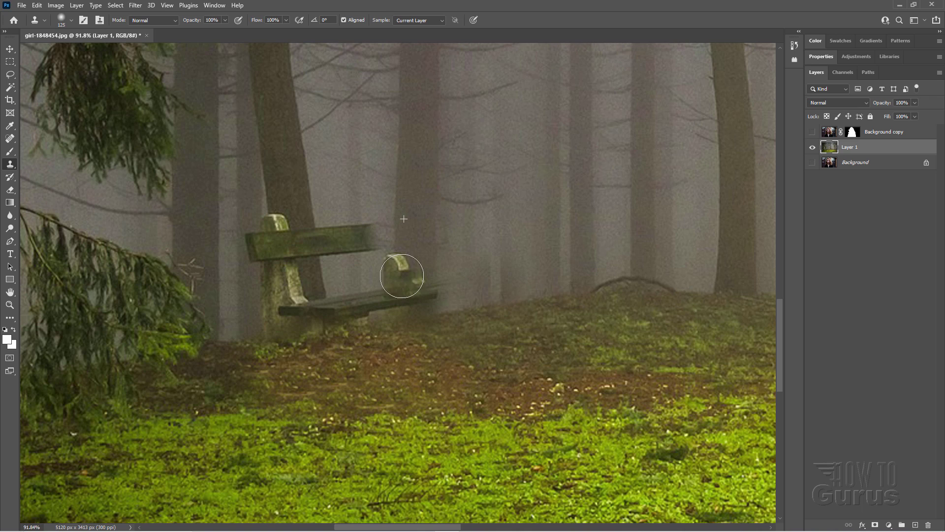
alt+click(398, 164)
mouse_move(400, 225)
mouse_down()
mouse_move(392, 276)
mouse_move(435, 291)
mouse_up()
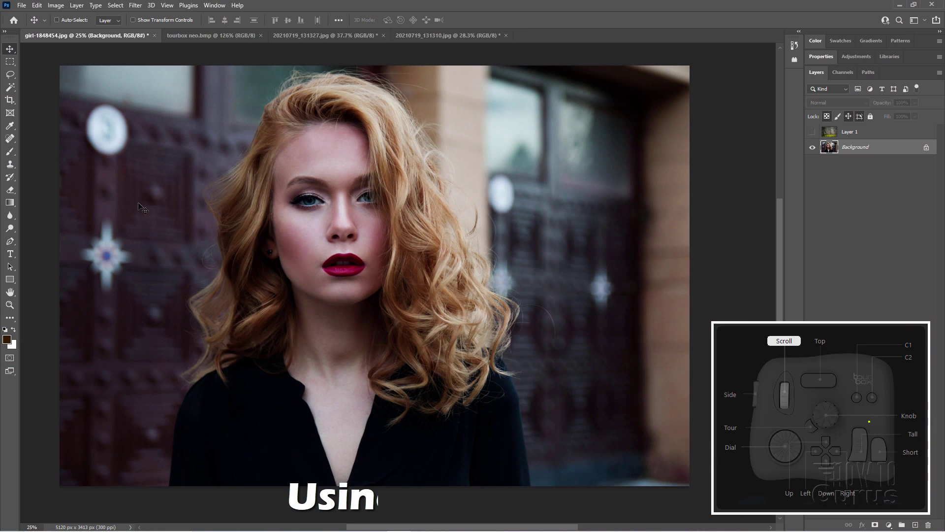
- Zoom the portrait out and back in to about 34% on her face
scroll(138, 207, down, 2)
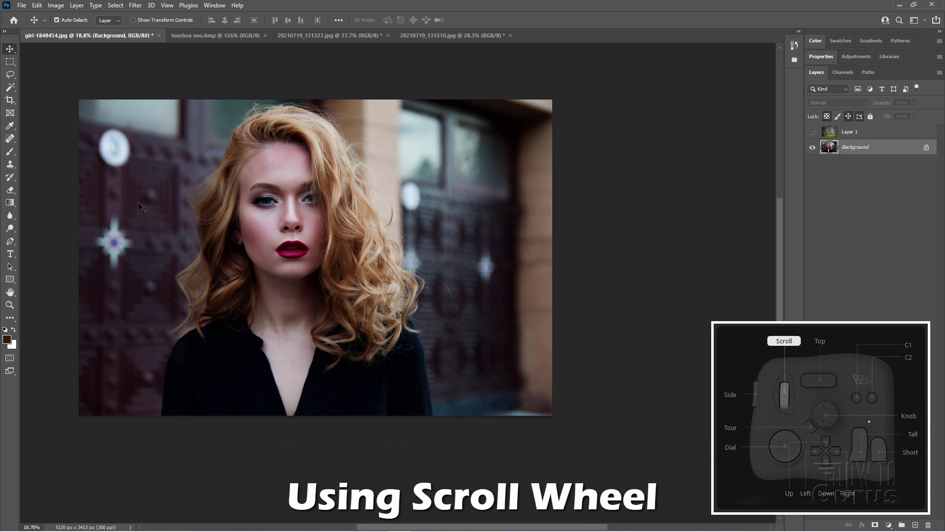
scroll(138, 206, up, 3)
scroll(139, 207, down, 3)
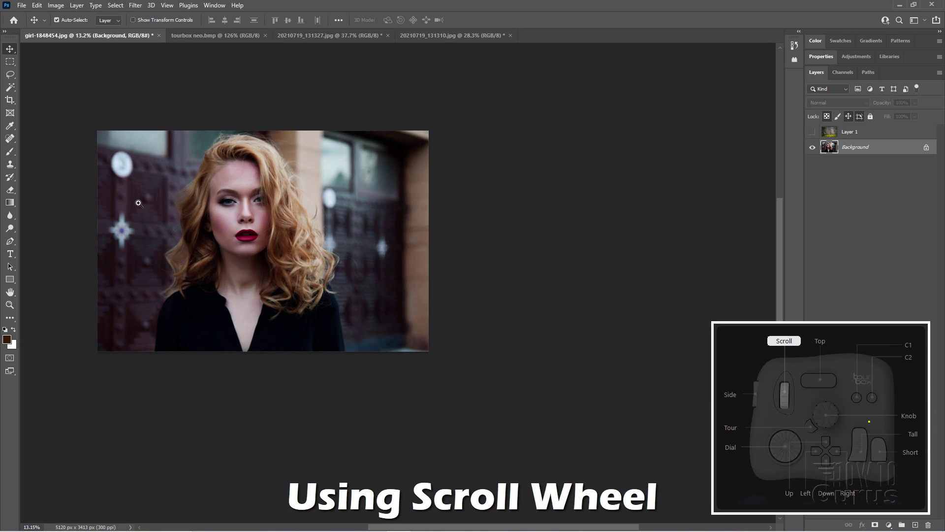
scroll(139, 203, up, 3)
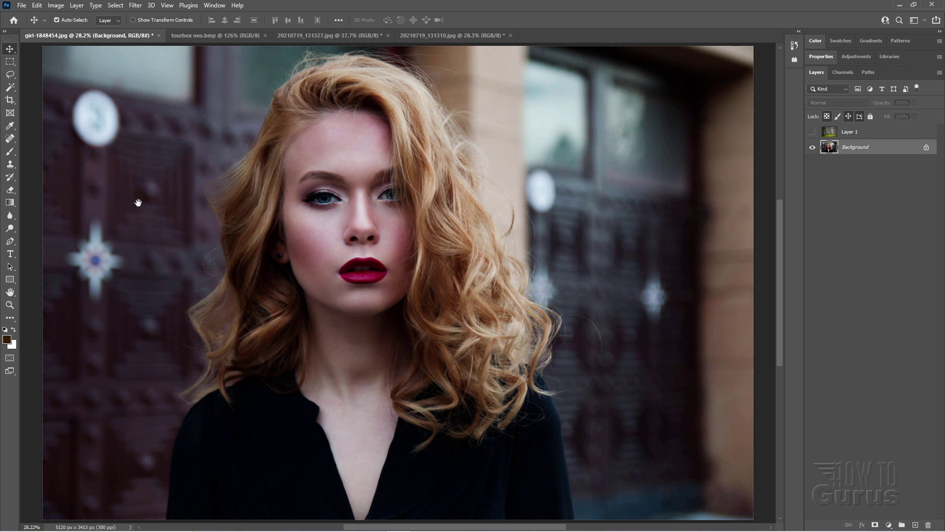
scroll(139, 203, up, 2)
scroll(139, 202, down, 2)
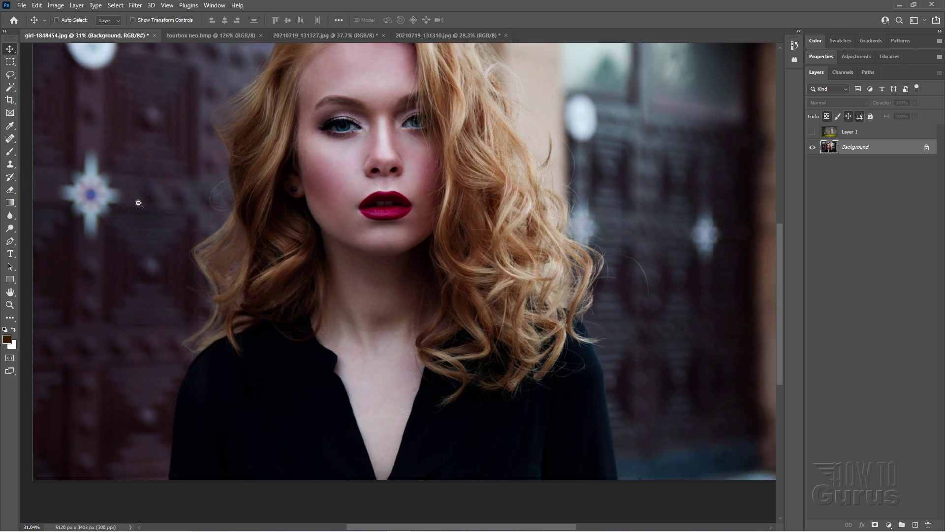
scroll(138, 203, up, 3)
scroll(138, 203, down, 3)
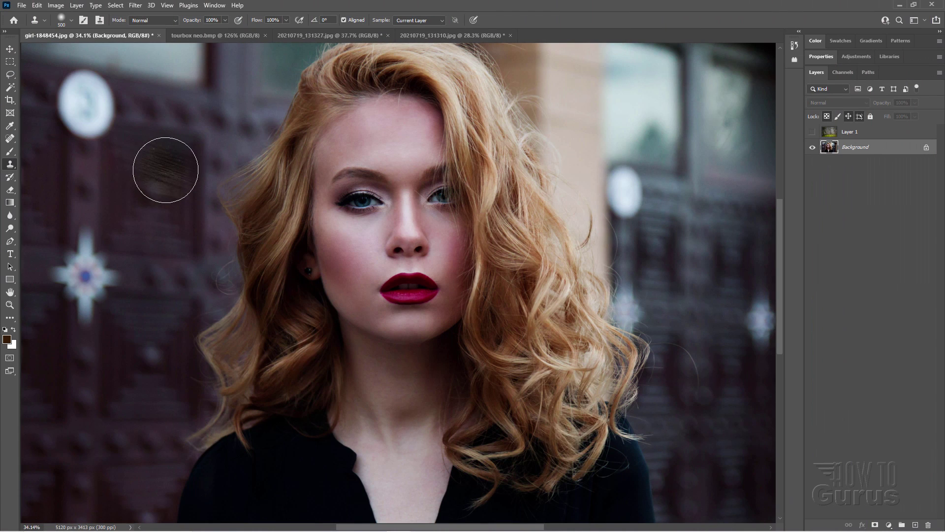
- Set the Type tool to 72 pt white and place a text layer at the photo's upper left
click(10, 254)
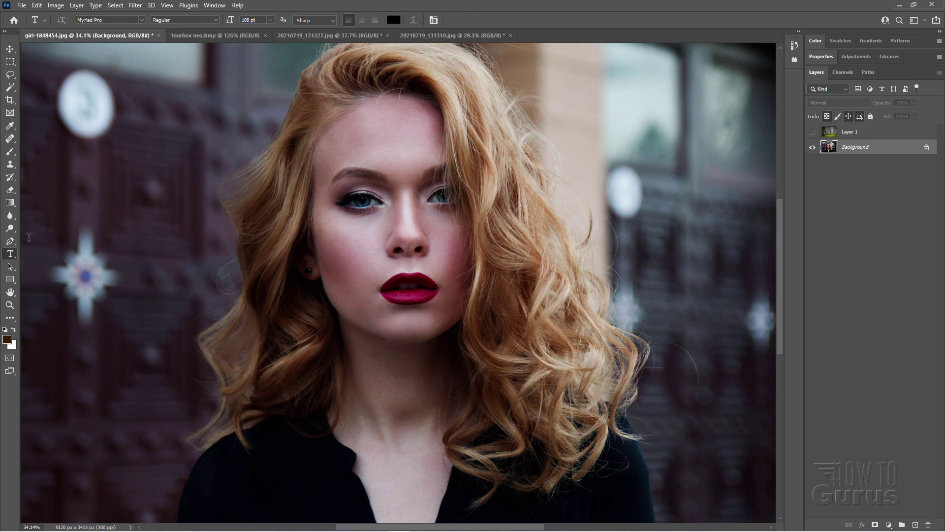
click(270, 20)
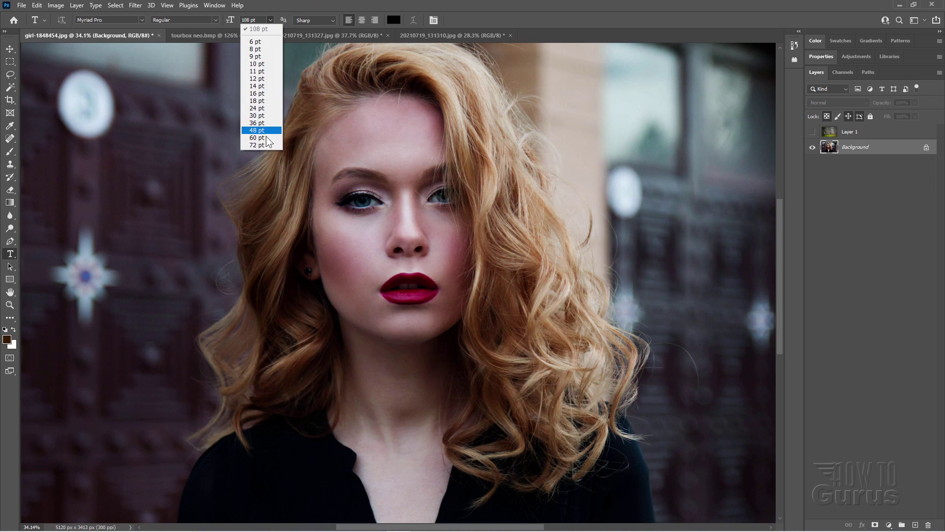
click(261, 144)
click(393, 20)
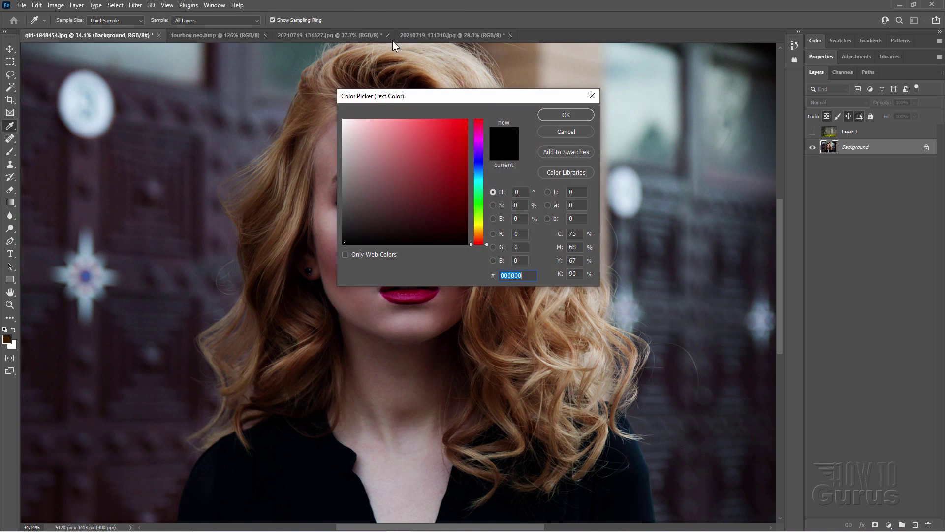
click(362, 131)
drag(363, 131, 337, 118)
click(566, 115)
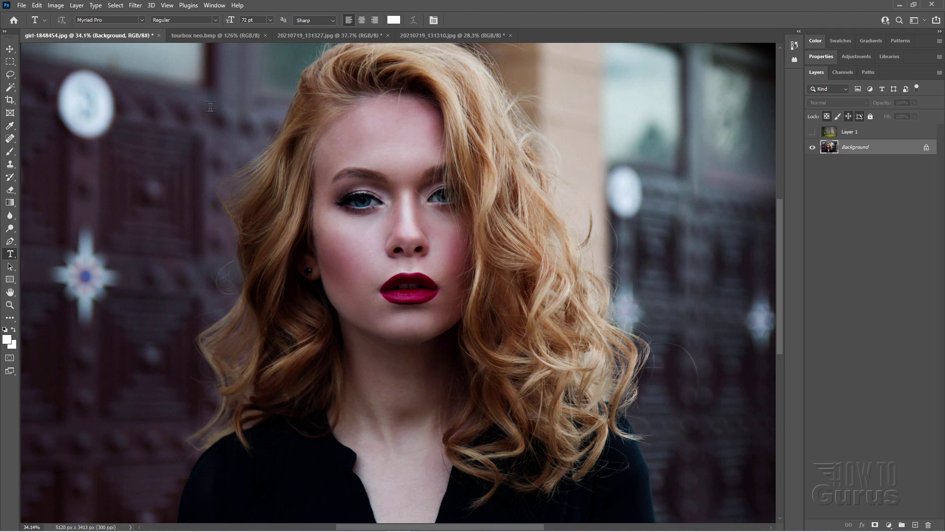
click(79, 180)
- Select the Lorem Ipsum line and vary its size between 66 and 96 pt, settling at 73 pt
click(171, 165)
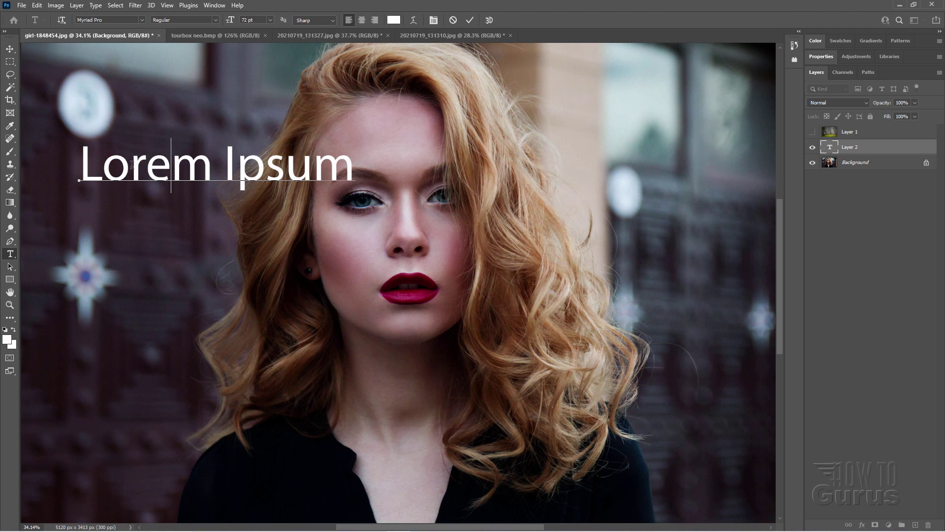
triple_click(175, 164)
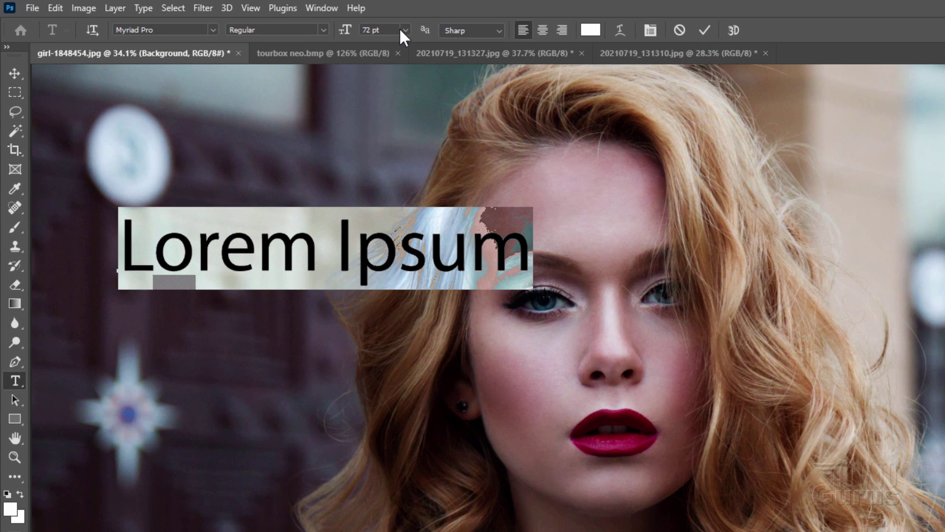
click(270, 20)
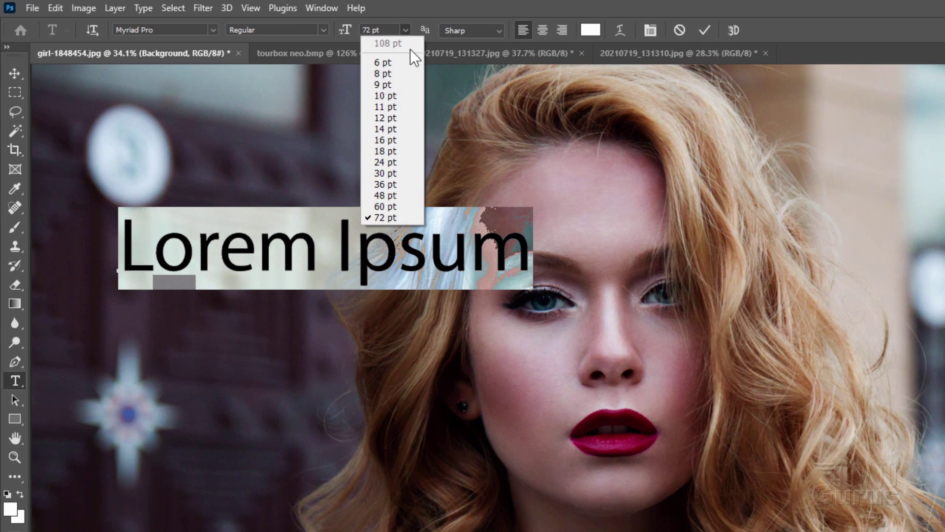
click(383, 30)
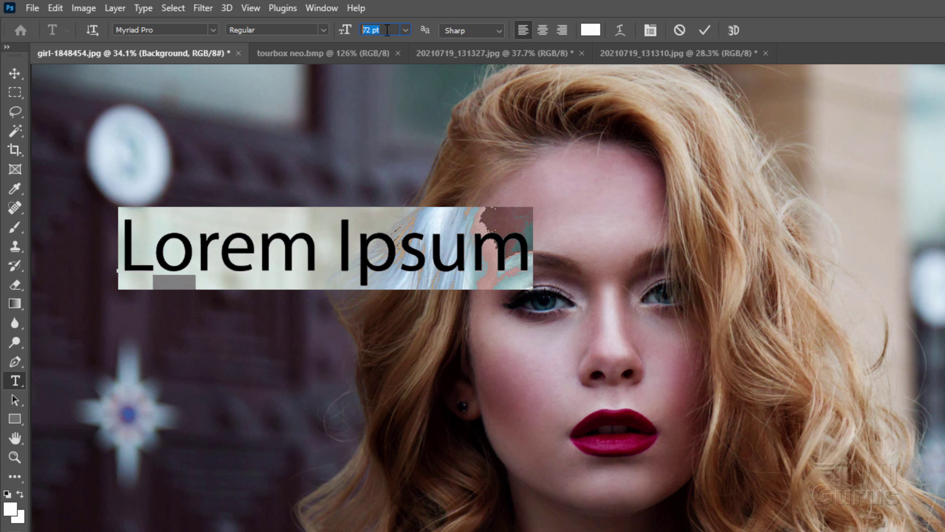
key(Up)
key(Up)
key(Up)
key(Up)
key(Up)
key(Up)
key(Up)
key(Up)
key(Up)
key(Up)
key(Up)
key(Up)
key(Up)
key(Up)
key(Up)
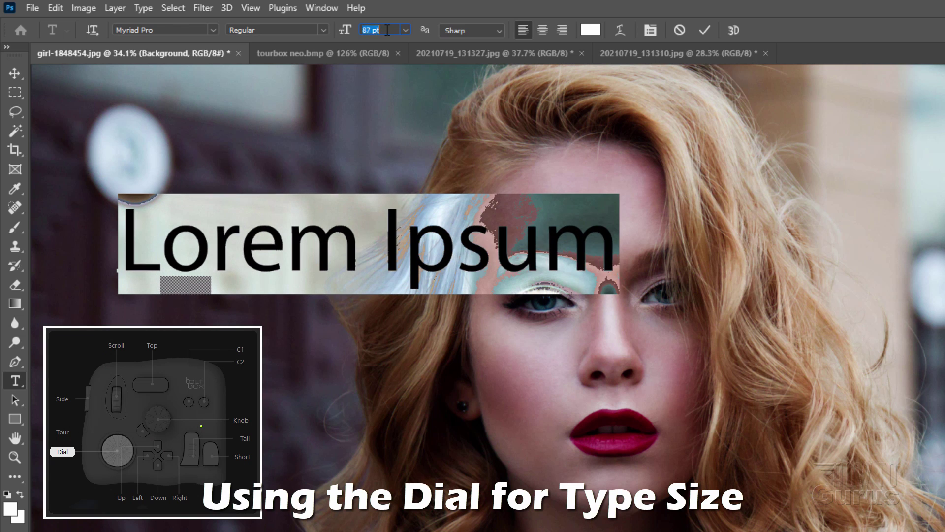
key(Down)
key(Down)
key(Down)
key(Down)
key(Down)
key(Down)
key(Down)
key(Down)
key(Down)
key(Down)
key(Down)
key(Down)
key(Down)
key(Down)
key(Down)
key(Down)
key(Down)
key(Down)
key(Down)
key(Down)
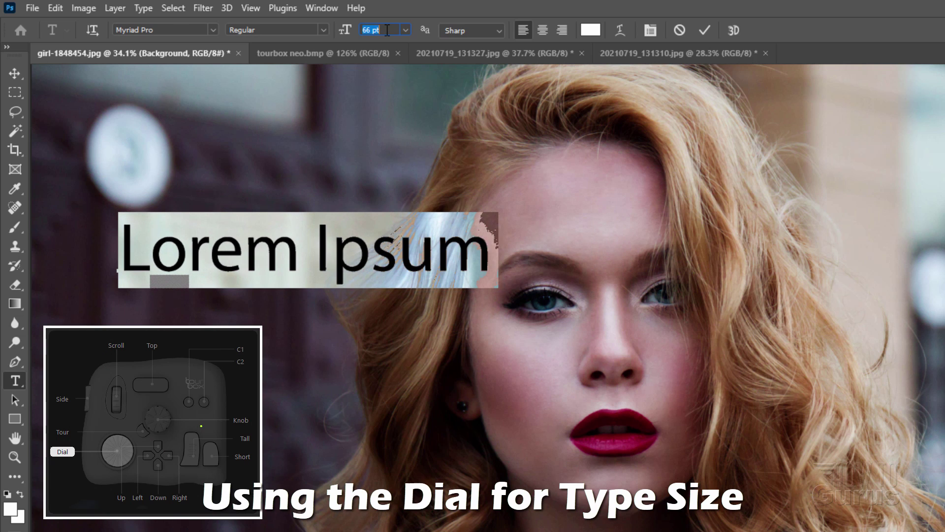
key(Up)
key(Up)
key(Up)
key(Up)
key(Up)
key(Up)
key(Up)
key(Up)
key(Up)
key(Up)
key(Up)
key(Up)
key(Up)
key(Up)
key(Up)
key(Up)
key(Up)
key(Up)
key(Up)
key(Up)
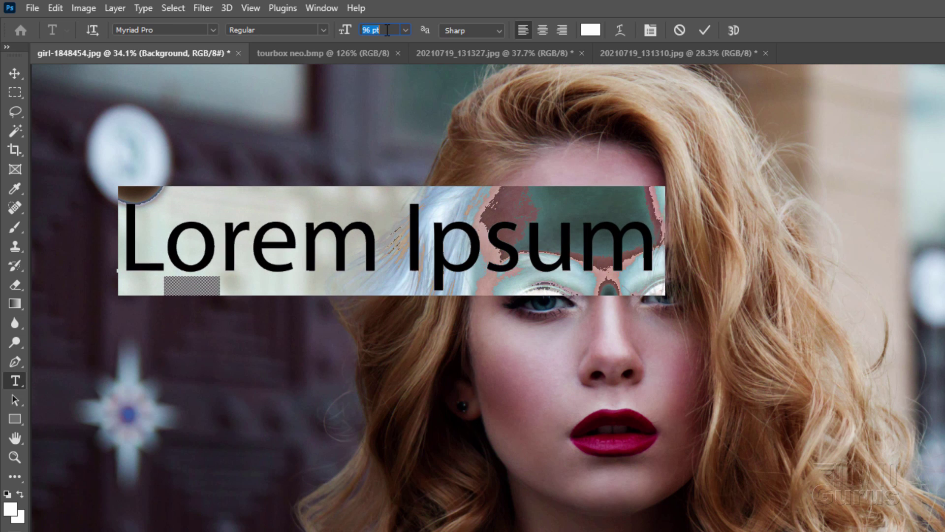
key(Up)
key(Up)
key(Up)
key(Up)
key(Down)
key(Down)
key(Down)
key(Down)
key(Down)
key(Down)
key(Down)
key(Down)
key(Down)
key(Down)
key(Down)
key(Down)
key(Down)
key(Down)
key(Down)
key(Down)
key(Down)
key(Down)
key(Down)
key(Down)
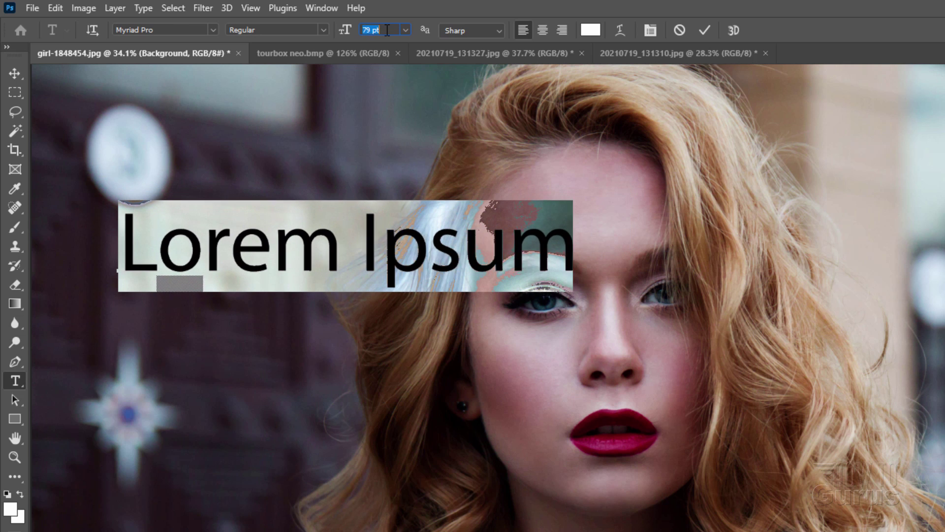
key(Up)
key(Up)
key(Up)
key(Up)
key(Down)
key(Down)
key(Down)
key(Down)
key(Down)
key(Down)
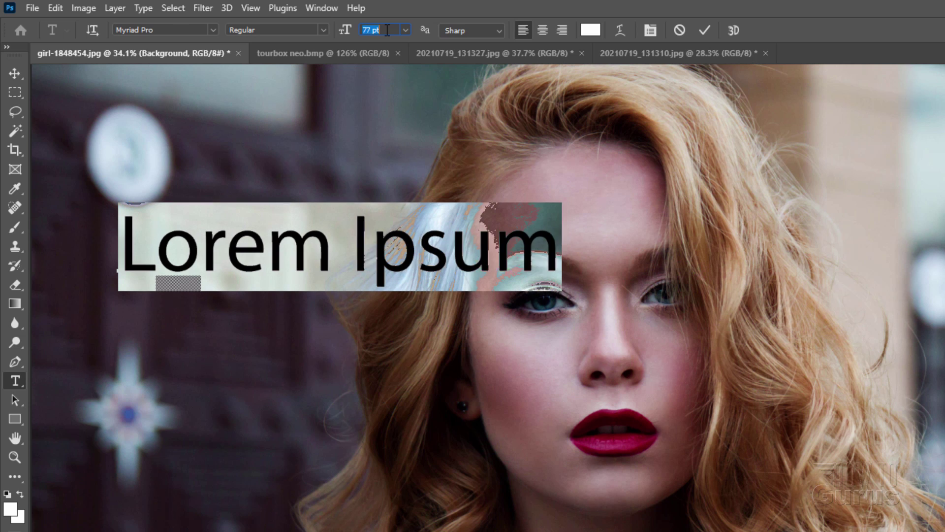
key(Down)
key(Down)
key(Down)
key(Down)
key(Down)
key(Down)
key(Down)
key(Down)
key(Down)
key(Down)
key(Down)
key(Down)
key(Down)
key(Down)
key(Up)
key(Up)
key(Up)
key(Up)
key(Up)
key(Up)
key(Up)
key(Up)
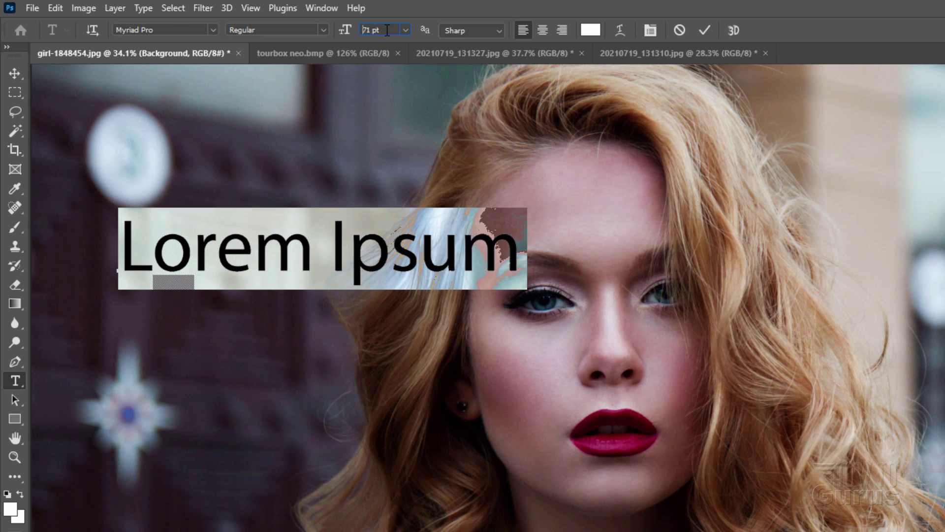
key(Up)
key(Up)
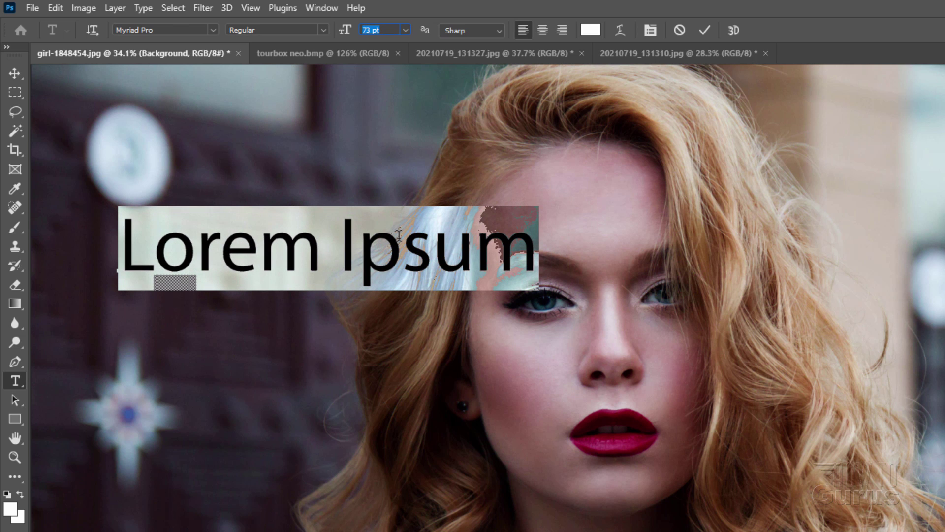
click(590, 30)
- Shift the text colour's hue from green to blue, settling at hue 205
drag(660, 150, 727, 177)
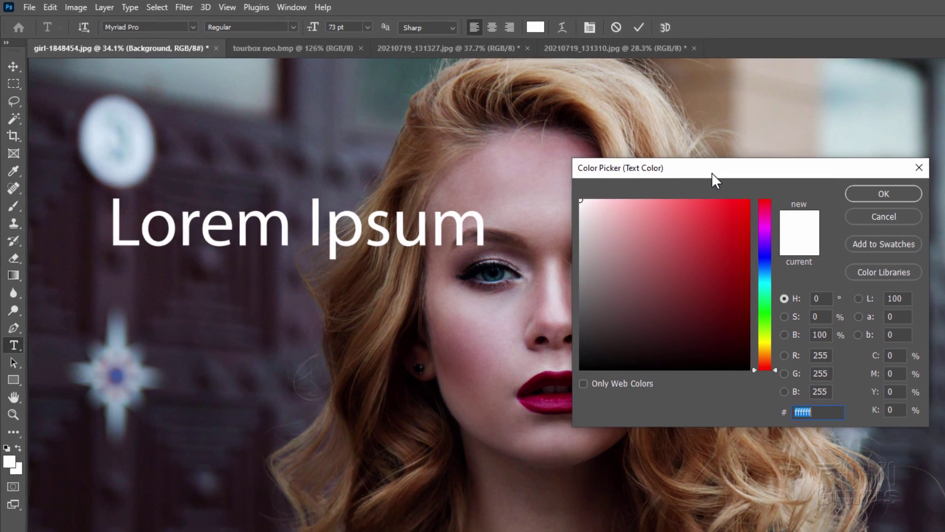
click(818, 299)
drag(754, 324, 756, 304)
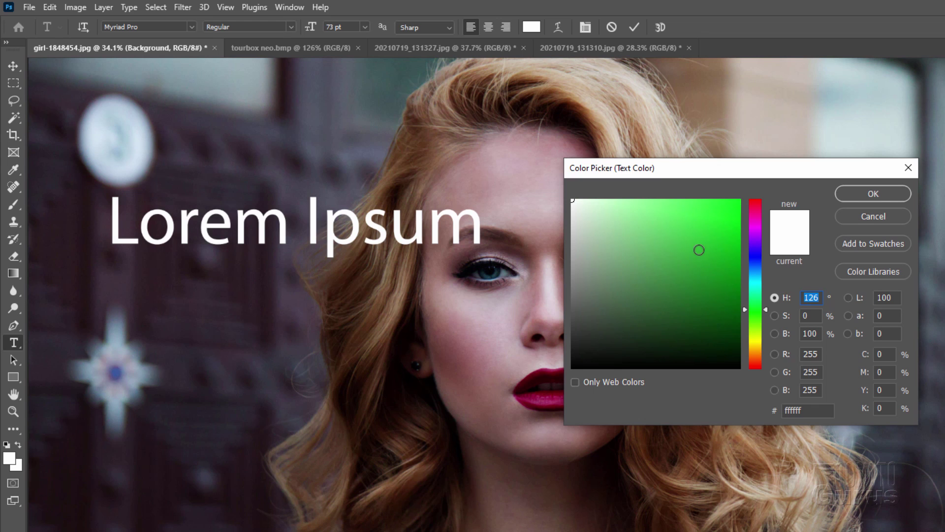
click(705, 249)
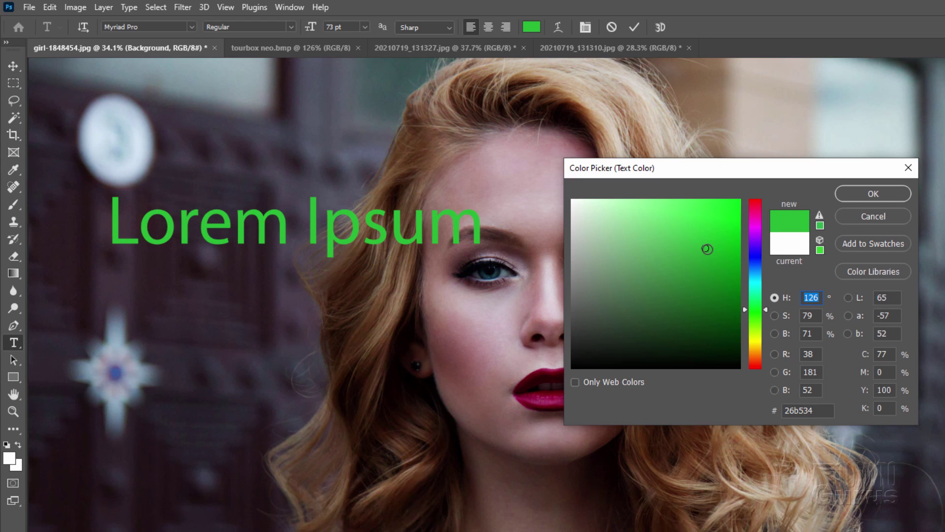
key(Up)
key(Up)
key(Up)
key(Up)
key(Up)
key(Up)
key(Up)
key(Up)
key(Up)
key(Up)
key(Up)
key(Up)
key(Up)
key(Up)
key(Up)
key(Up)
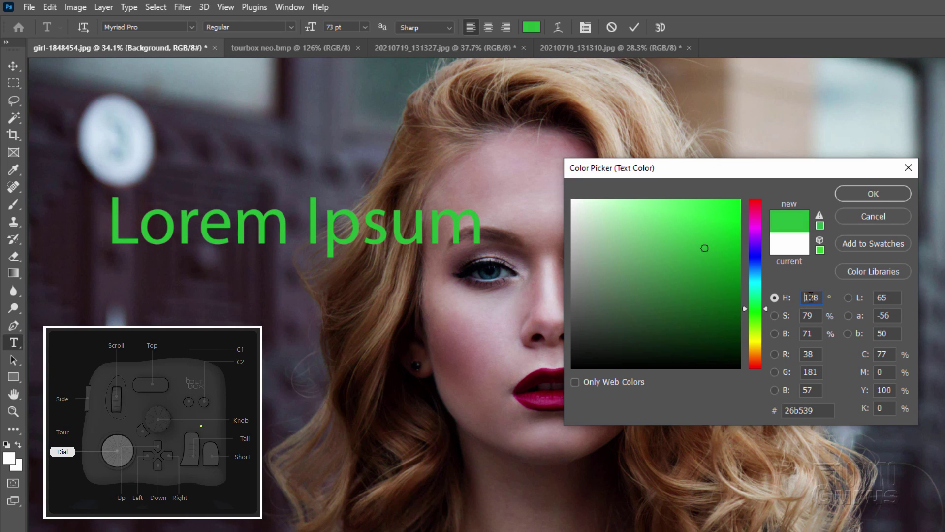
key(Up)
key(Up)
key(Up)
key(Up)
key(Up)
key(Up)
key(Up)
key(Up)
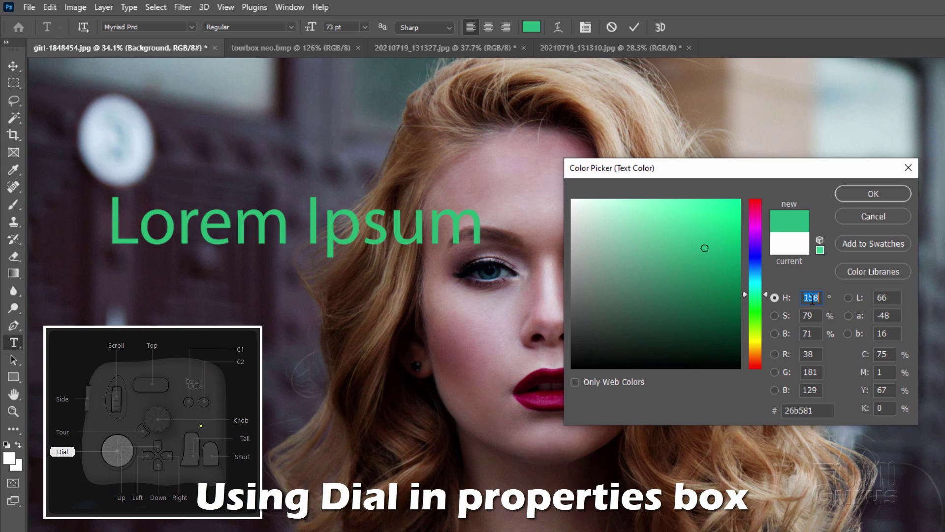
key(Up)
key(Up)
key(Up)
key(Up)
key(Up)
key(Up)
key(Up)
key(Up)
key(Up)
key(Up)
key(Up)
key(Up)
key(Up)
key(Up)
key(Up)
key(Up)
key(Up)
key(Up)
key(Up)
key(Up)
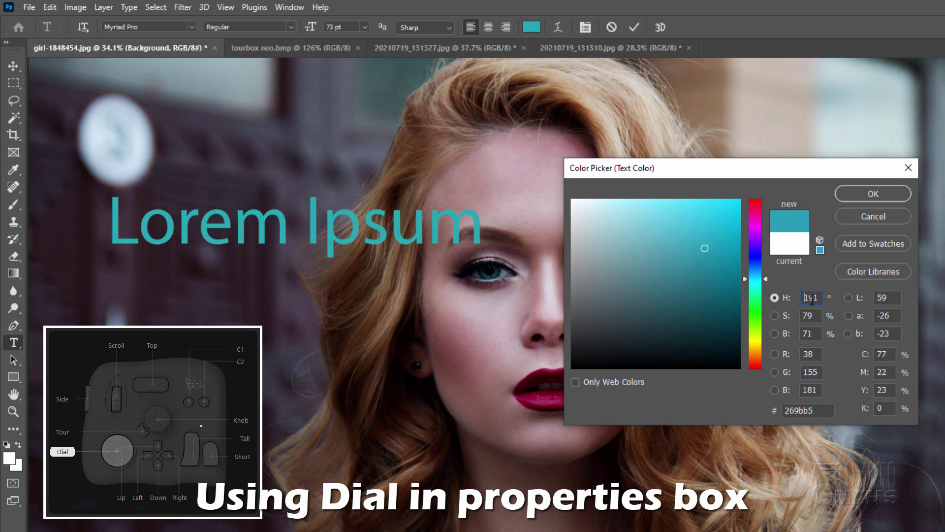
key(Up)
key(Up)
key(Up)
key(Up)
key(Up)
key(Up)
key(Up)
key(Up)
key(Up)
key(Up)
key(Up)
key(Down)
key(Down)
key(Down)
key(Down)
key(Down)
key(Down)
key(Down)
key(Down)
key(Down)
key(Down)
key(Down)
key(Down)
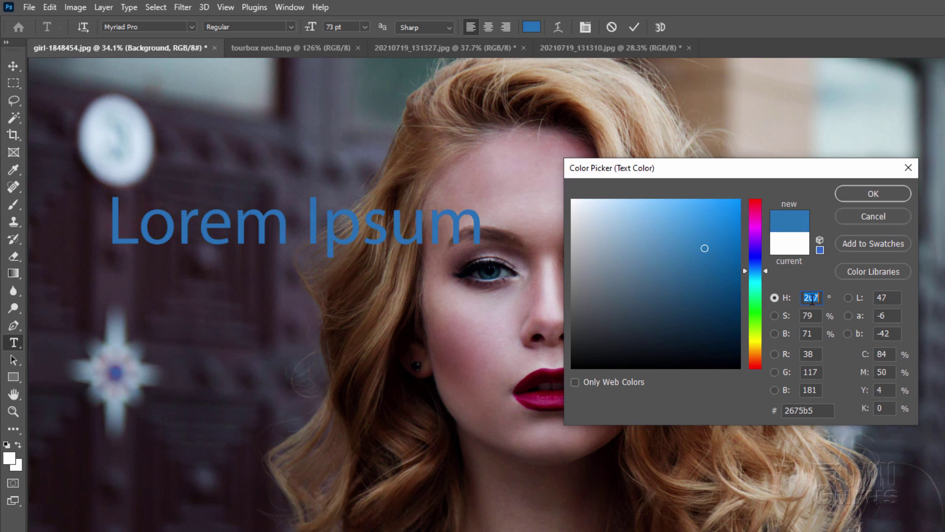
key(Up)
key(Up)
key(Up)
key(Up)
key(Up)
key(Up)
key(Up)
key(Up)
key(Up)
key(Up)
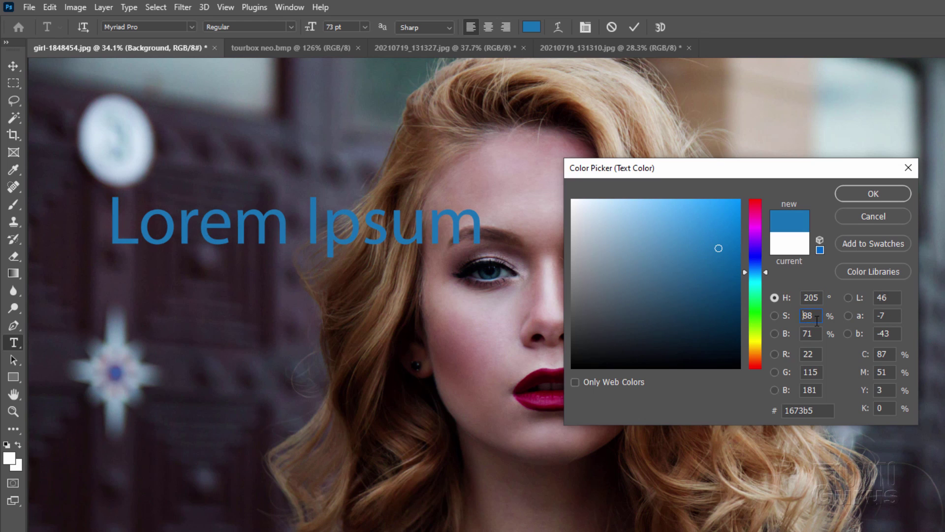
- Raise the saturation to about 80 and apply the cyan text colour
key(Down)
key(Down)
key(Down)
key(Down)
key(Down)
key(Down)
key(Down)
key(Down)
key(Down)
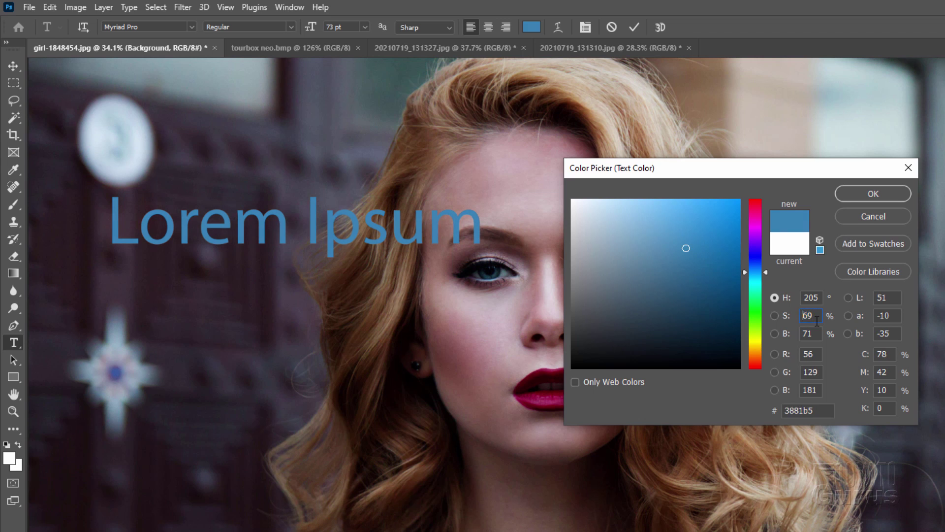
key(Up)
key(Up)
key(Up)
key(Up)
key(Up)
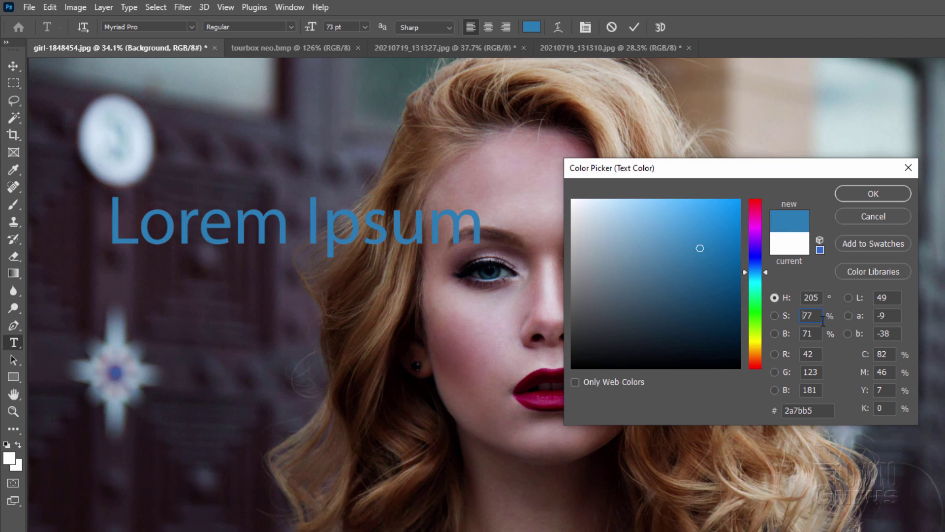
key(Up)
key(Up)
key(Up)
key(Up)
key(Up)
key(Up)
key(Up)
key(Up)
key(Up)
key(Up)
key(Up)
key(Up)
key(Up)
key(Up)
key(Up)
key(Up)
key(Up)
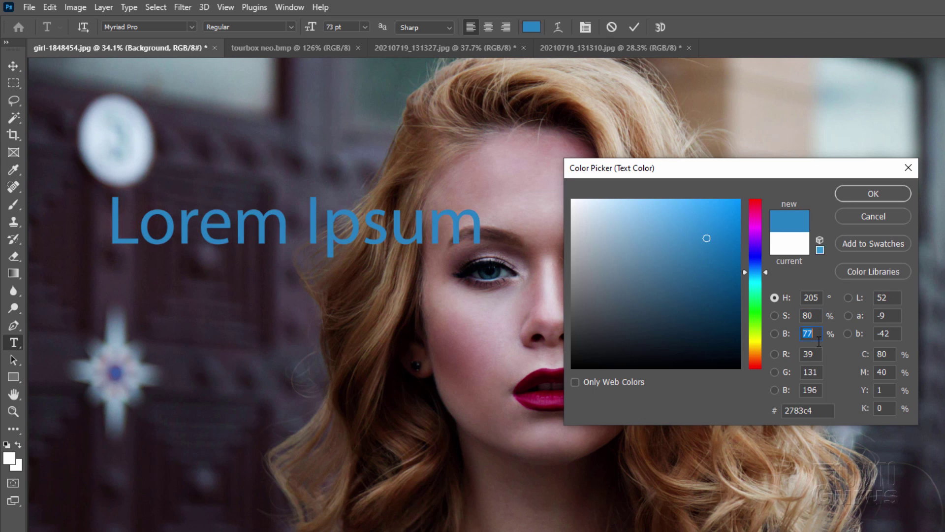
key(Down)
key(Down)
key(Down)
key(Down)
key(Down)
key(Down)
key(Down)
key(Down)
key(Down)
key(Down)
key(Down)
key(Down)
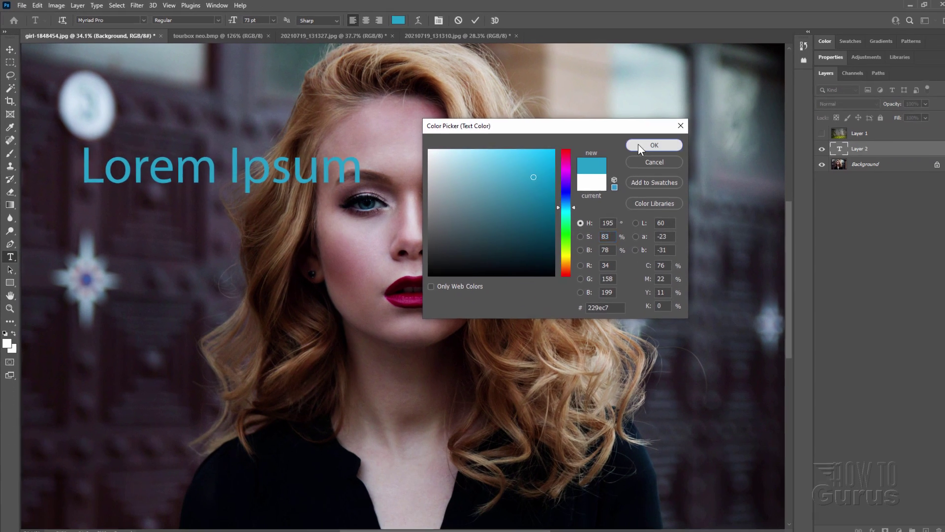
click(637, 144)
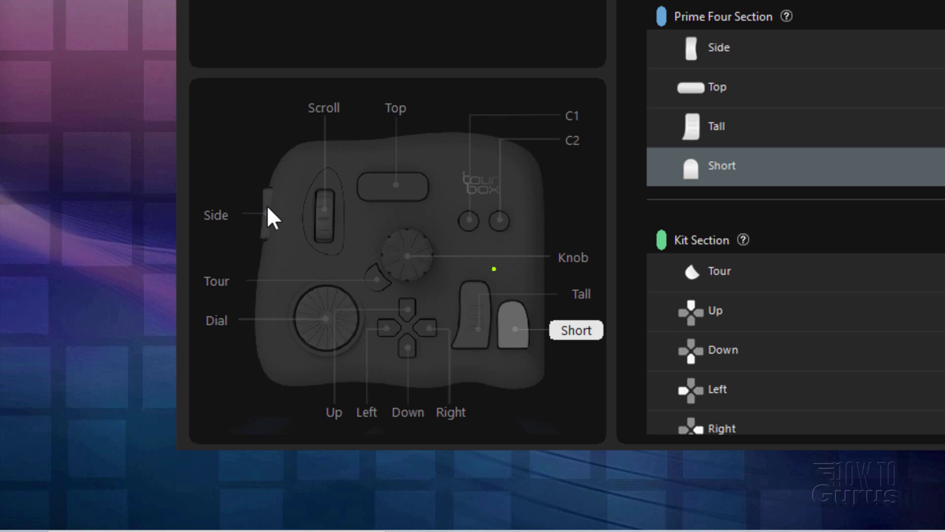
- Show the Photoshop preset's Side button mapping in TourBox Console
click(817, 37)
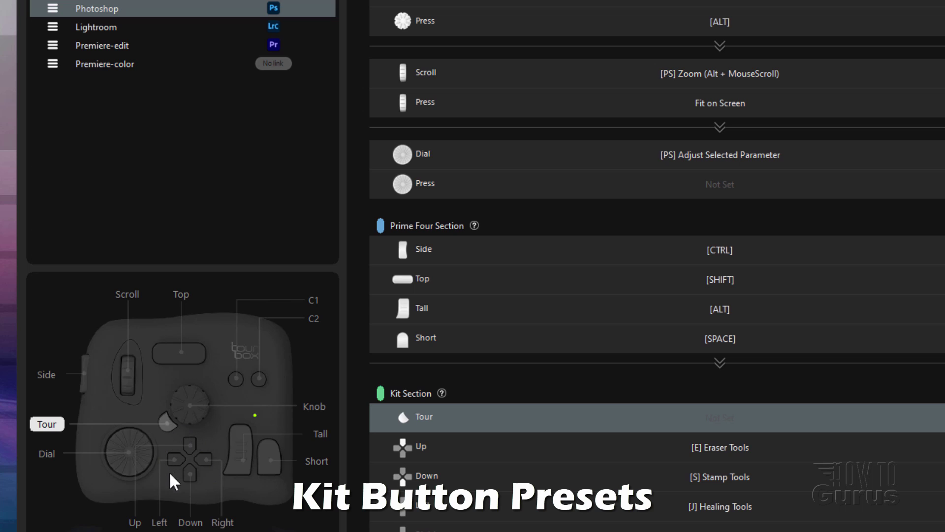
- Inspect the Top button mapping, then the Kit Section's Up, Down, Left and Right rows
click(837, 279)
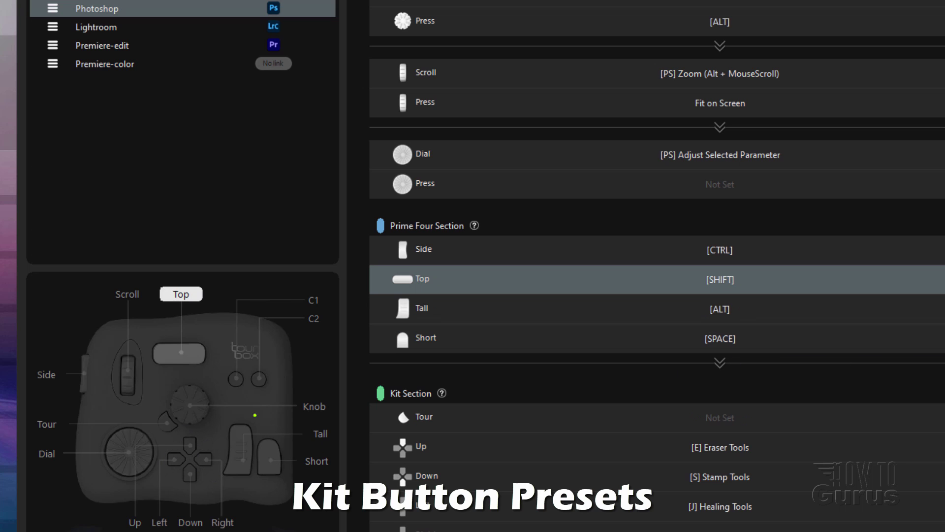
scroll(454, 63, down, 8)
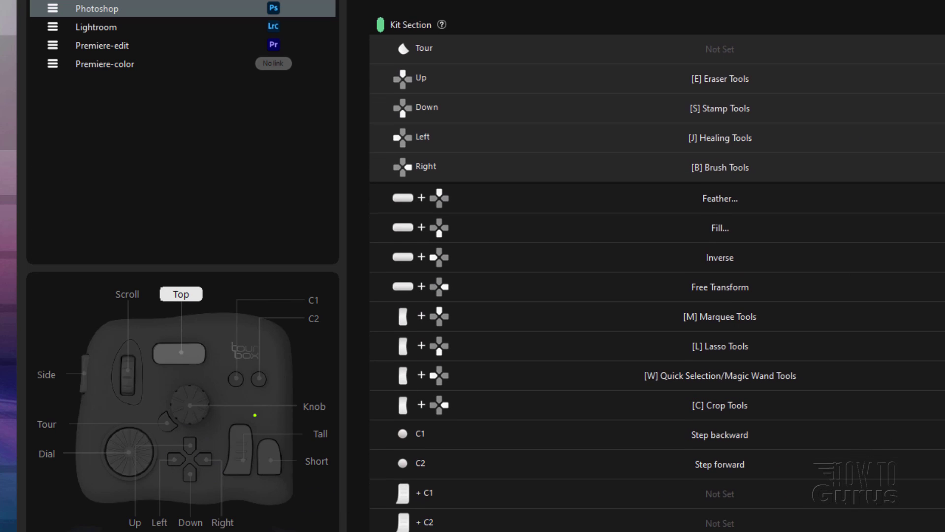
click(454, 64)
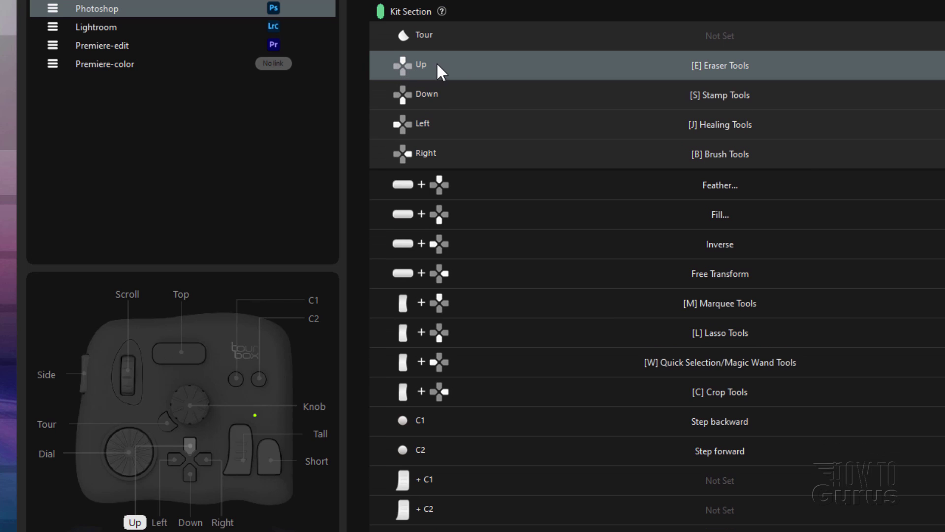
click(441, 94)
click(447, 123)
click(445, 151)
click(444, 123)
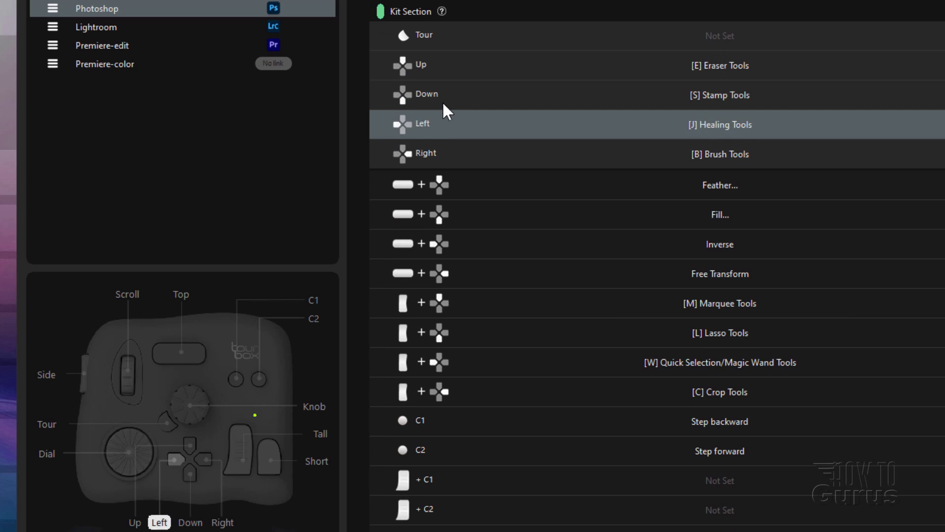
click(438, 68)
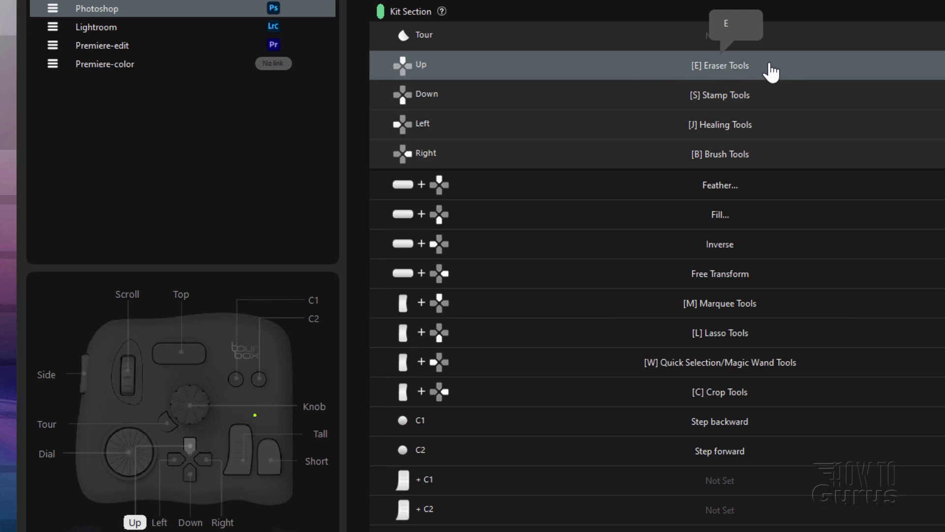
- Confirm Up Eraser, Down Stamp, Left Healing and Right Brush Tools, then select the Fill mapping
click(781, 154)
click(716, 75)
click(772, 98)
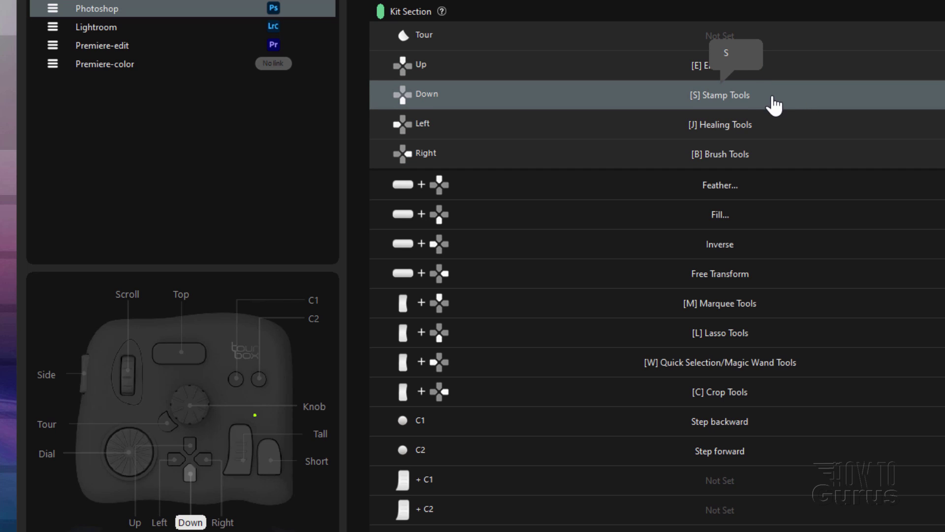
click(769, 127)
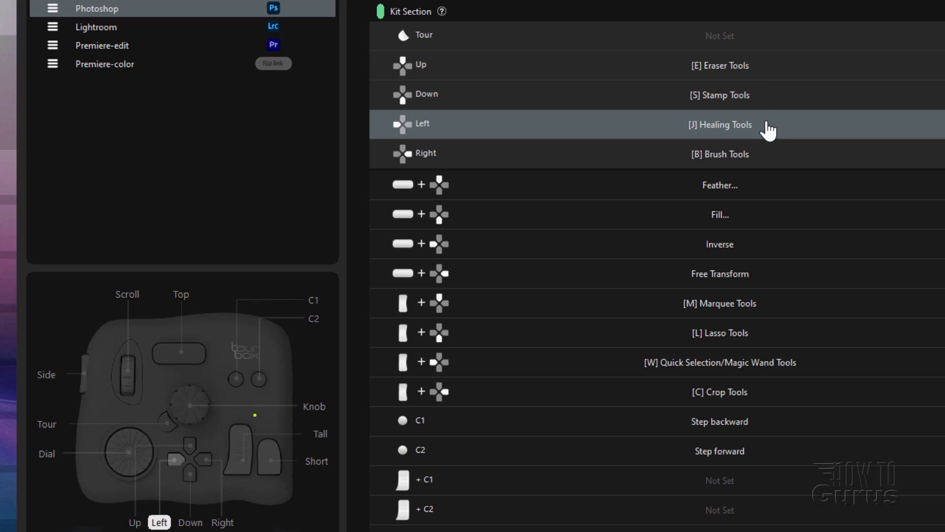
click(774, 157)
click(776, 129)
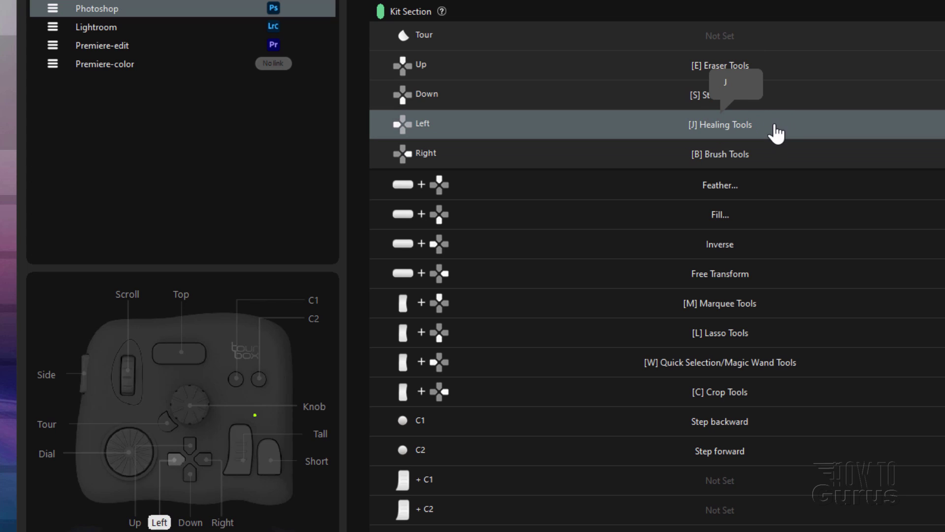
click(772, 91)
click(777, 130)
click(775, 155)
click(777, 120)
click(773, 106)
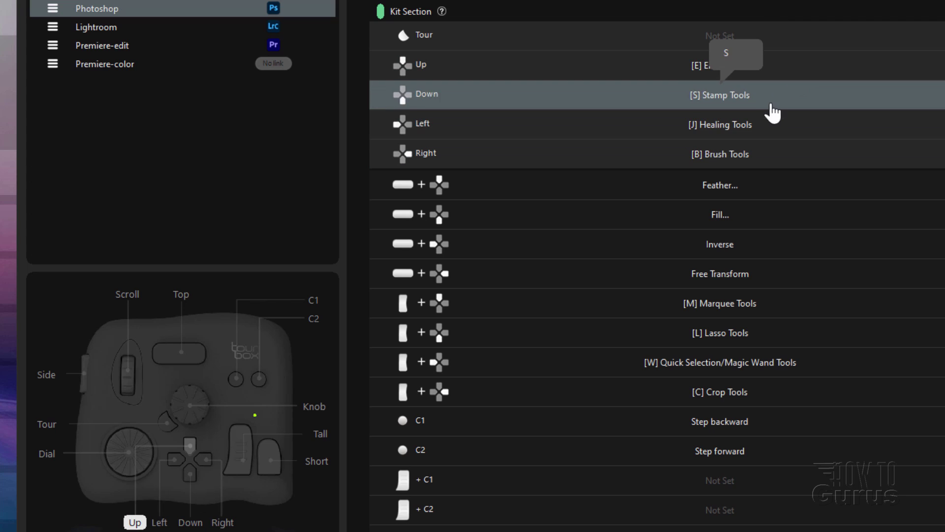
click(418, 212)
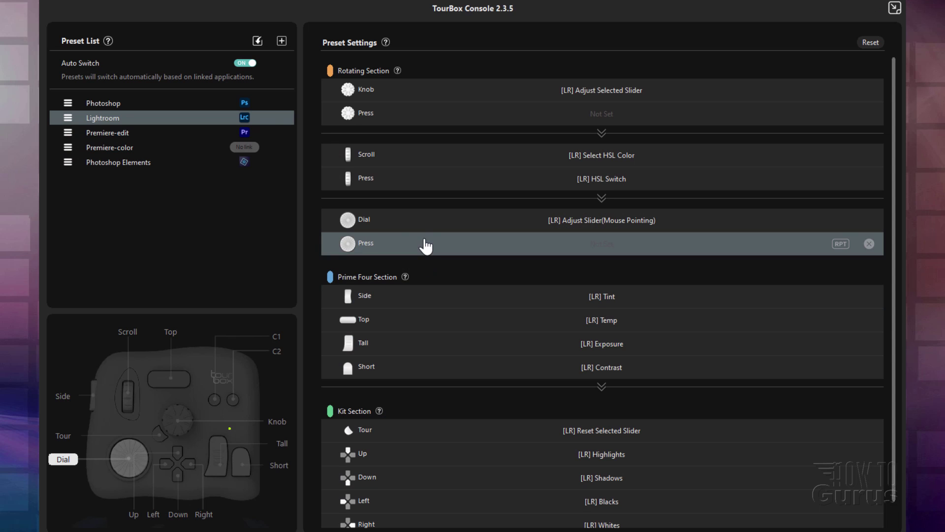
- Inspect the Lightroom preset's Dial slider mapping and scroll through its Preset Settings
click(370, 216)
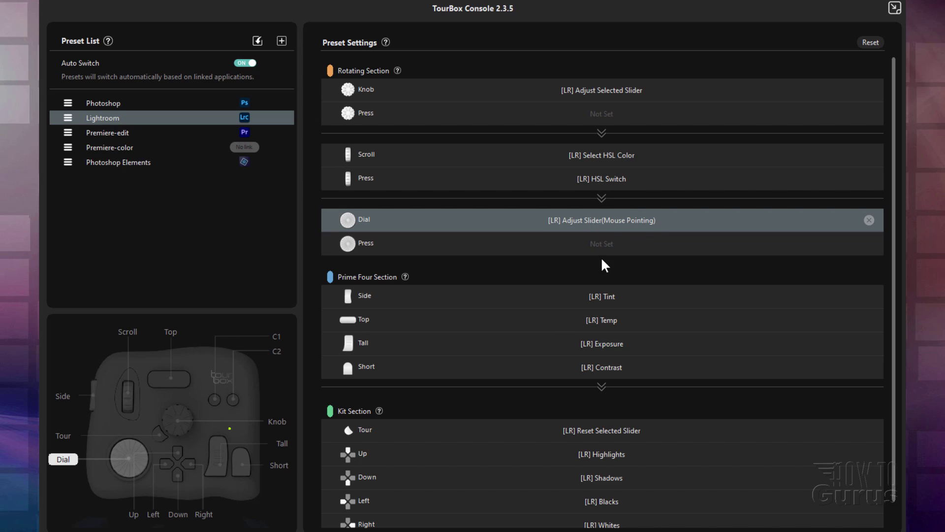
scroll(487, 430, down, 1)
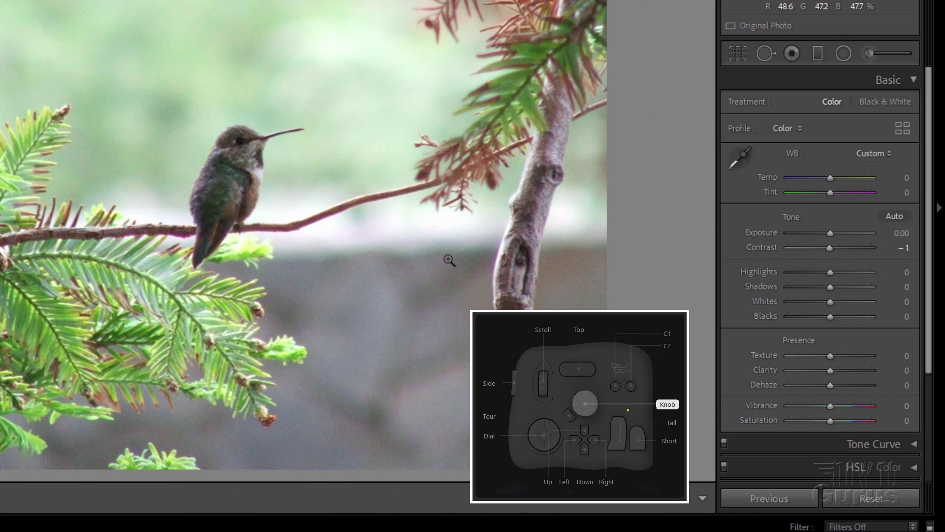
- Try Contrast values between -21 and -3, then reset Contrast to 0
key(plus)
key(plus)
key(plus)
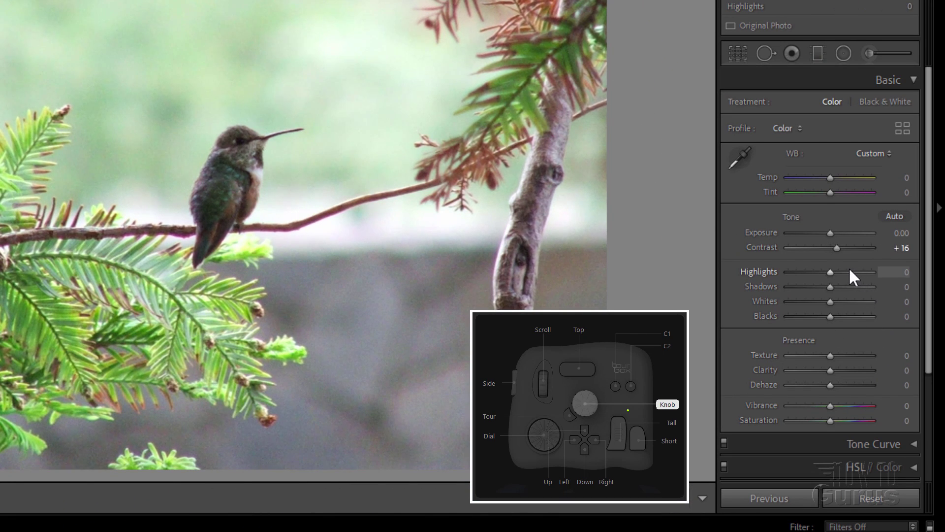
key(minus)
key(minus)
key(minus)
key(minus)
key(minus)
key(minus)
key(minus)
key(minus)
key(plus)
key(plus)
key(plus)
key(plus)
key(plus)
key(minus)
key(minus)
key(plus)
key(plus)
key(plus)
key(plus)
key(plus)
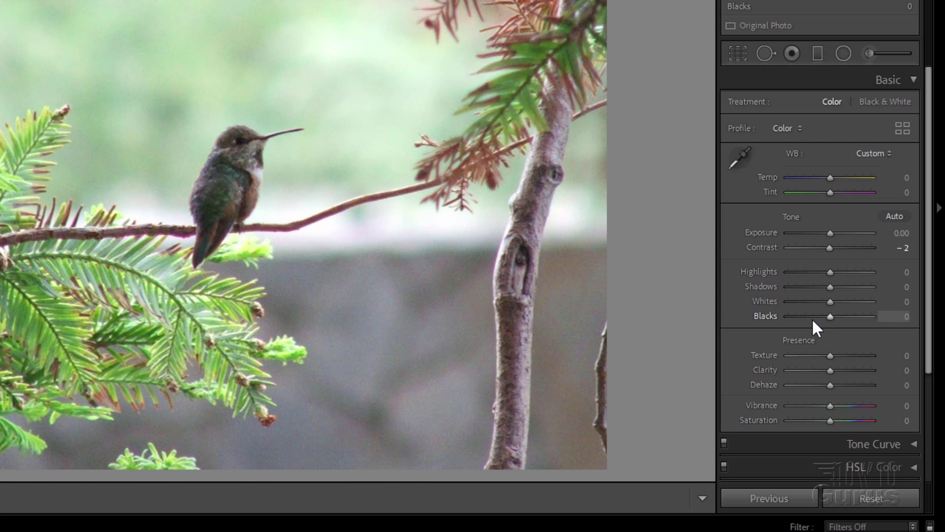
key(minus)
key(minus)
key(minus)
key(minus)
key(minus)
key(minus)
key(minus)
key(minus)
key(minus)
key(minus)
key(minus)
key(minus)
key(minus)
key(minus)
key(minus)
key(minus)
key(minus)
key(minus)
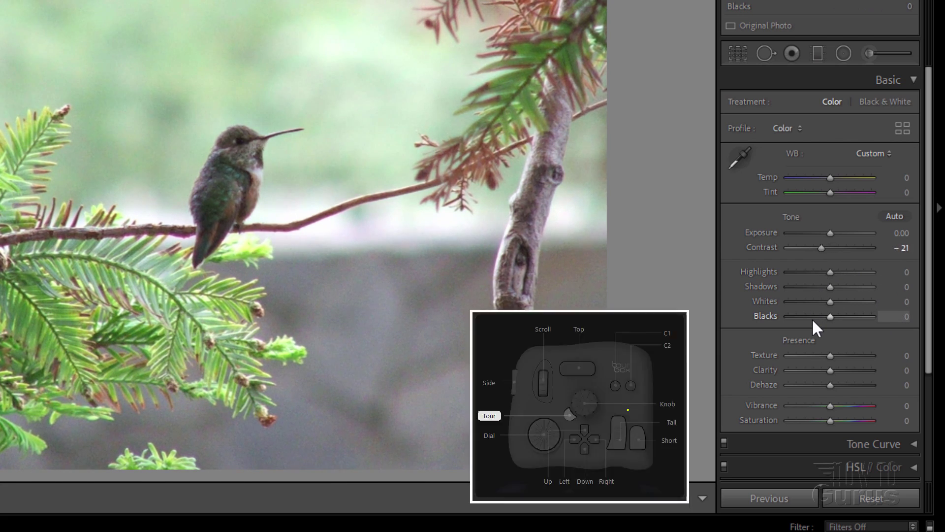
key(semicolon)
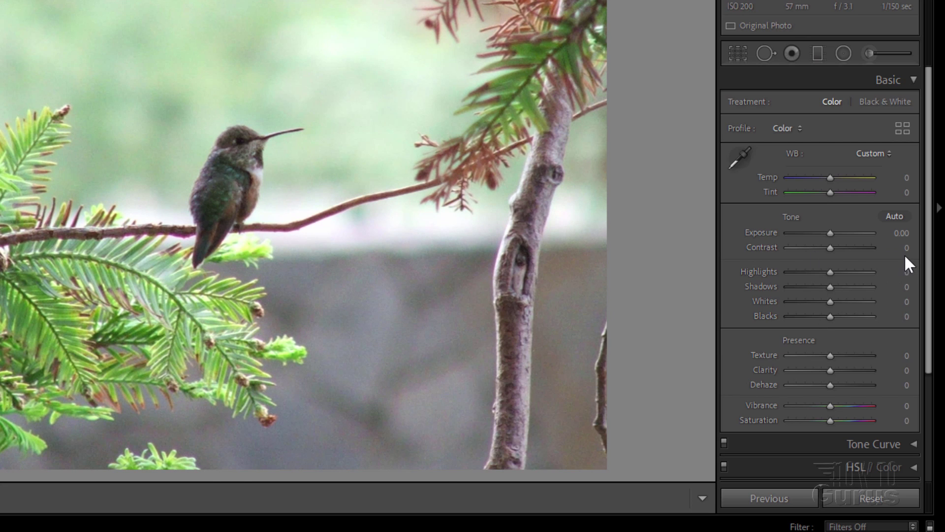
- Try Exposure values from -1.15 to +0.25, then reset Exposure to 0.00
key(comma)
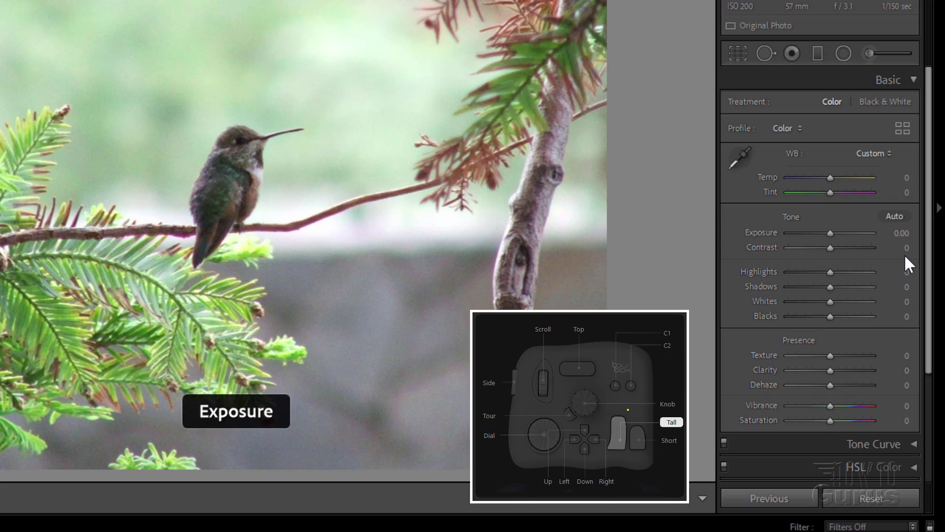
key(equal)
key(equal)
key(equal)
key(equal)
key(equal)
key(equal)
key(equal)
key(equal)
key(equal)
key(equal)
key(equal)
key(equal)
key(equal)
key(equal)
key(equal)
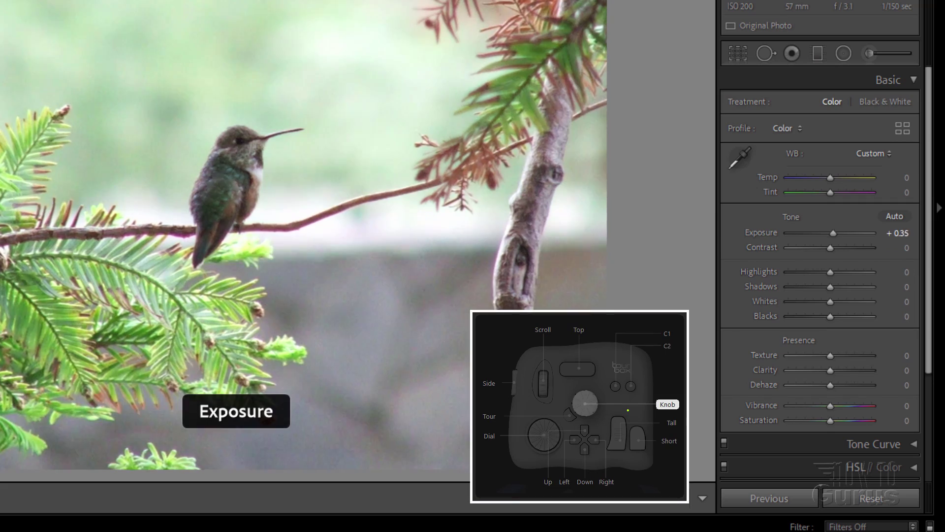
key(minus)
key(minus)
key(minus)
key(minus)
key(minus)
key(minus)
key(minus)
key(minus)
key(minus)
key(minus)
key(minus)
key(minus)
key(minus)
key(minus)
key(minus)
key(minus)
key(minus)
key(minus)
key(minus)
key(minus)
key(minus)
key(minus)
key(minus)
key(minus)
key(minus)
key(minus)
key(minus)
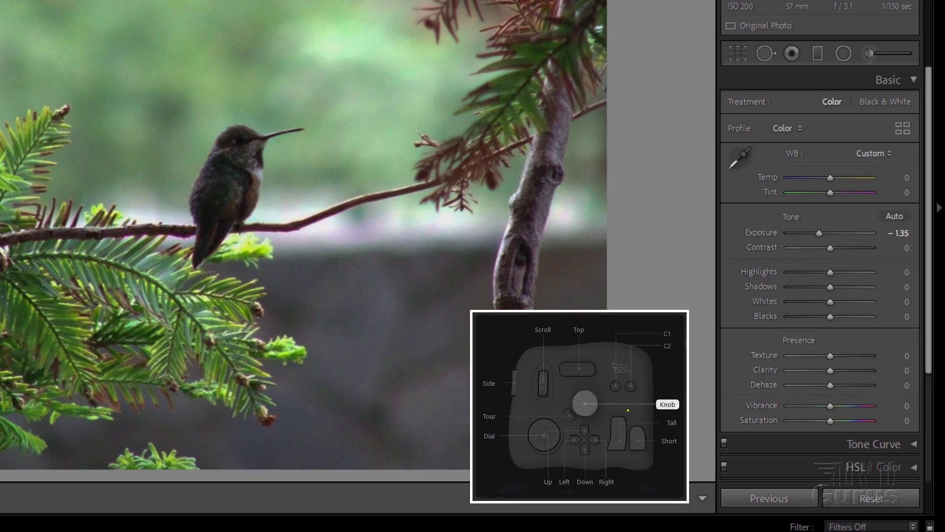
key(equal)
key(equal)
key(equal)
key(equal)
key(equal)
key(equal)
key(equal)
key(equal)
key(equal)
key(equal)
key(equal)
key(equal)
key(minus)
key(minus)
key(minus)
key(minus)
key(minus)
key(minus)
key(minus)
key(minus)
key(minus)
key(minus)
key(minus)
key(minus)
key(minus)
key(equal)
key(equal)
key(equal)
key(equal)
key(equal)
key(equal)
key(equal)
key(equal)
key(equal)
key(equal)
key(equal)
key(equal)
key(equal)
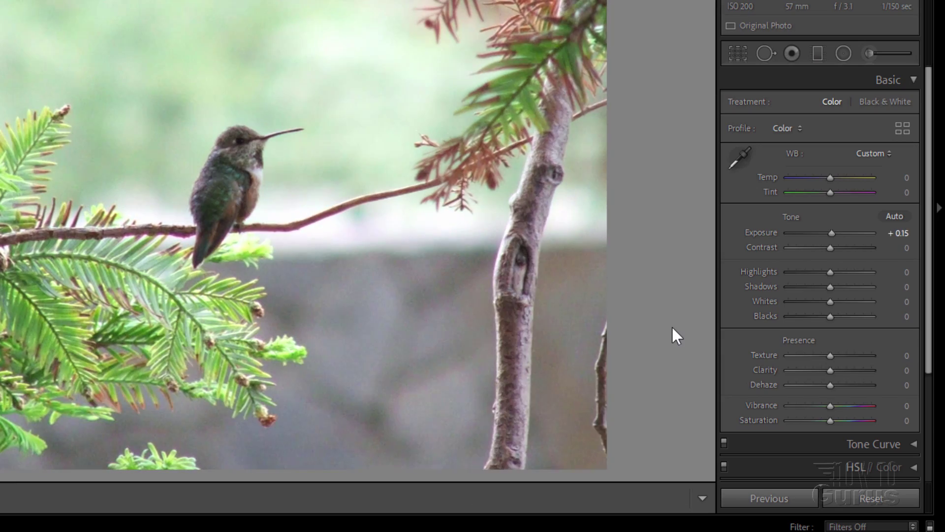
key(minus)
key(minus)
key(minus)
key(minus)
key(minus)
key(minus)
key(minus)
key(minus)
key(minus)
key(minus)
key(minus)
key(minus)
key(minus)
key(equal)
key(equal)
key(equal)
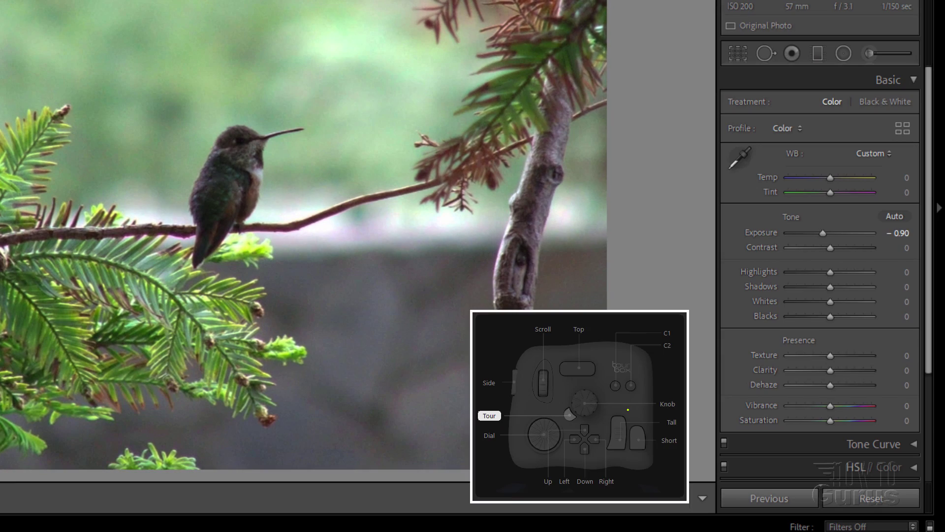
key(semicolon)
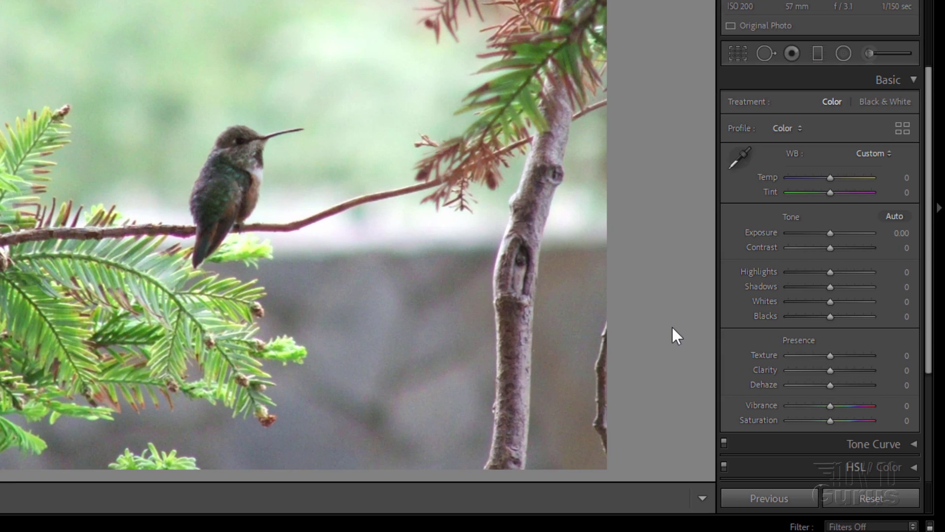
- Try Temp (+2 to -13) and Tint (+4 to -10) values, resetting both to 0
key(comma)
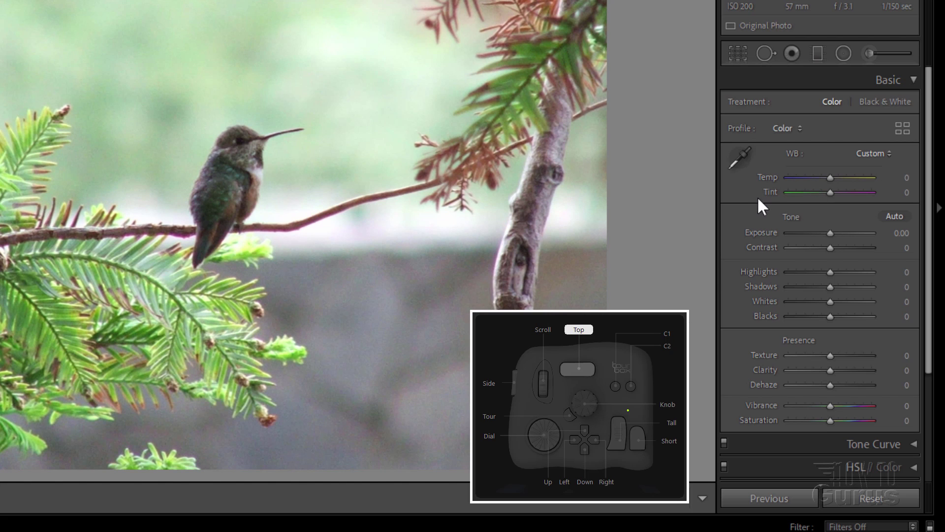
key(equal)
key(equal)
key(equal)
key(equal)
key(equal)
key(minus)
key(minus)
key(minus)
key(minus)
key(minus)
key(minus)
key(minus)
key(minus)
key(minus)
key(minus)
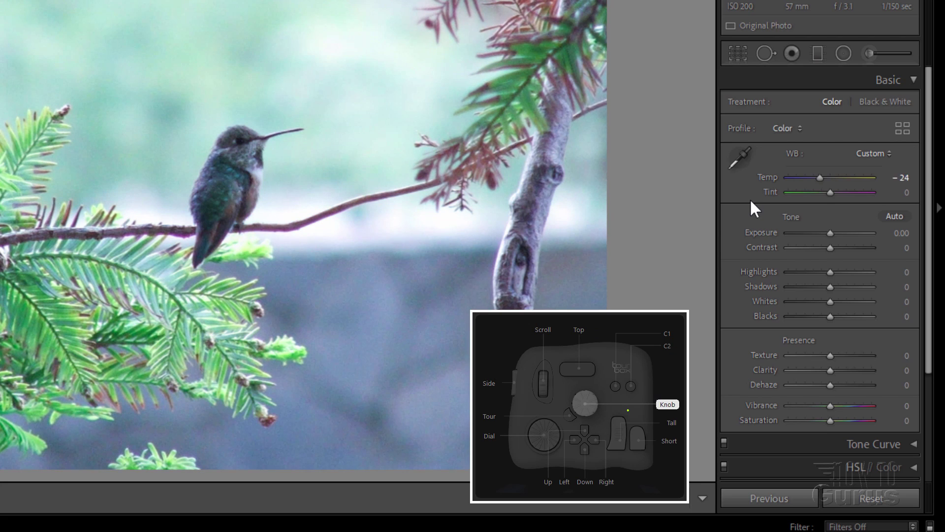
key(equal)
key(equal)
key(equal)
key(equal)
key(equal)
key(minus)
key(minus)
key(minus)
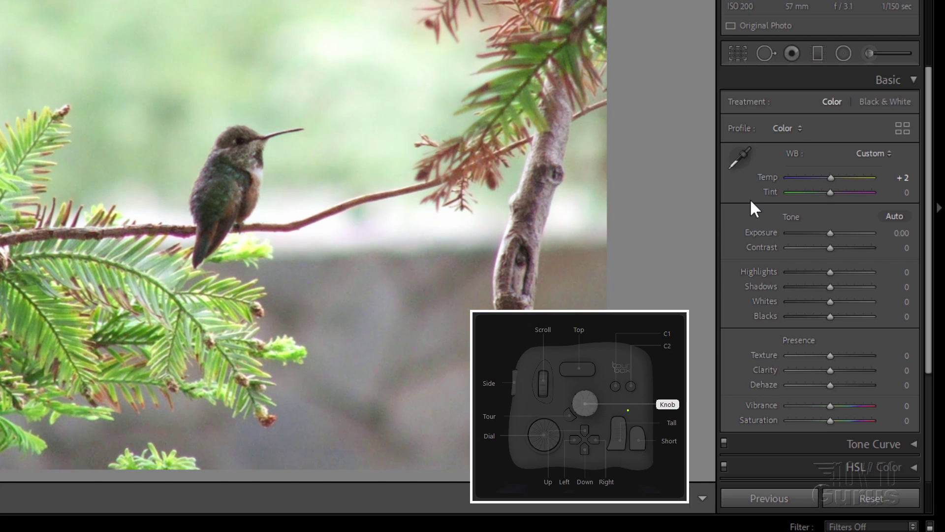
key(minus)
key(semicolon)
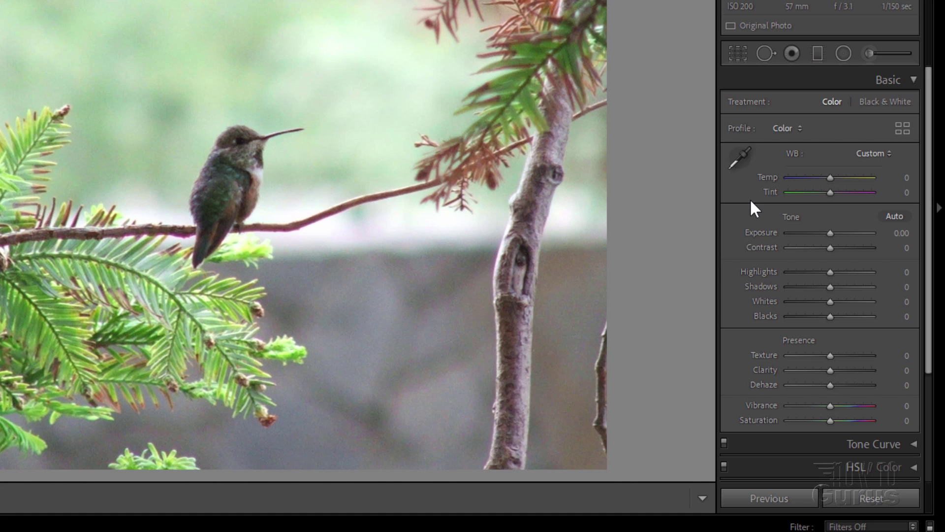
key(period)
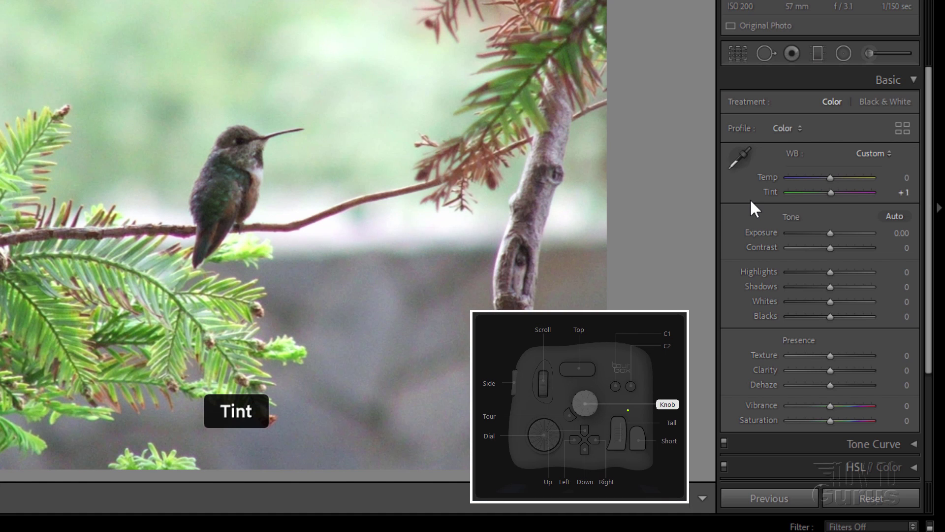
key(equal)
key(equal)
key(equal)
key(equal)
key(minus)
key(minus)
key(minus)
key(minus)
key(minus)
key(minus)
key(minus)
key(minus)
key(minus)
key(minus)
key(minus)
key(minus)
key(minus)
key(minus)
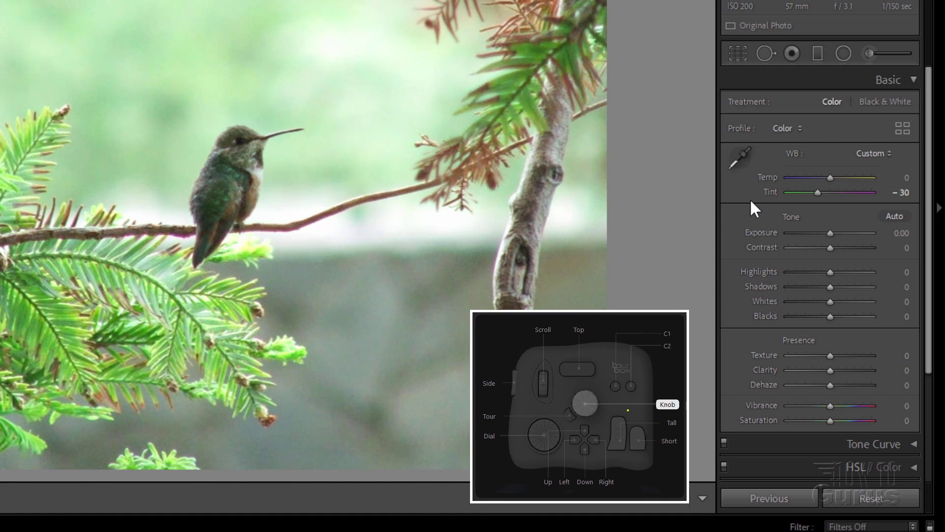
key(semicolon)
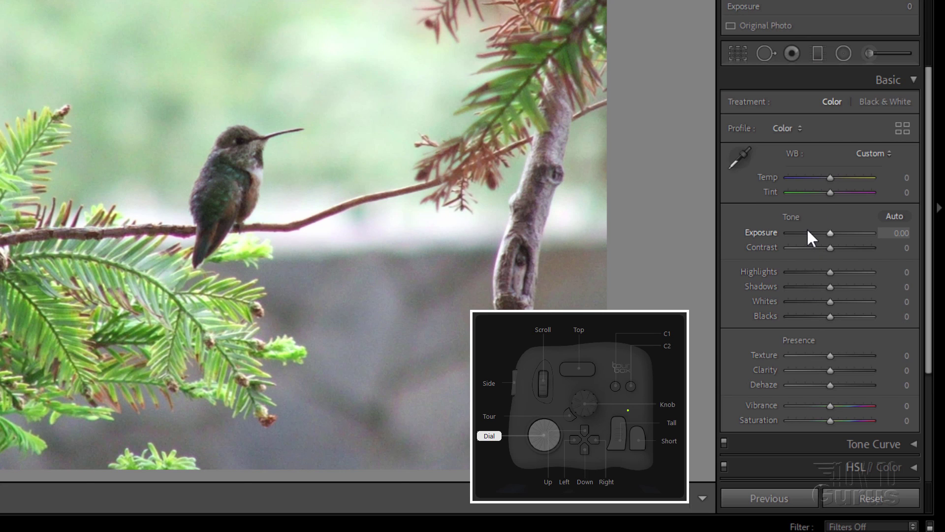
- Dial in Temp +5, Tint -7, Exposure -0.46 and Contrast -14
scroll(807, 229, up, 18)
scroll(808, 228, down, 2)
scroll(798, 189, down, 9)
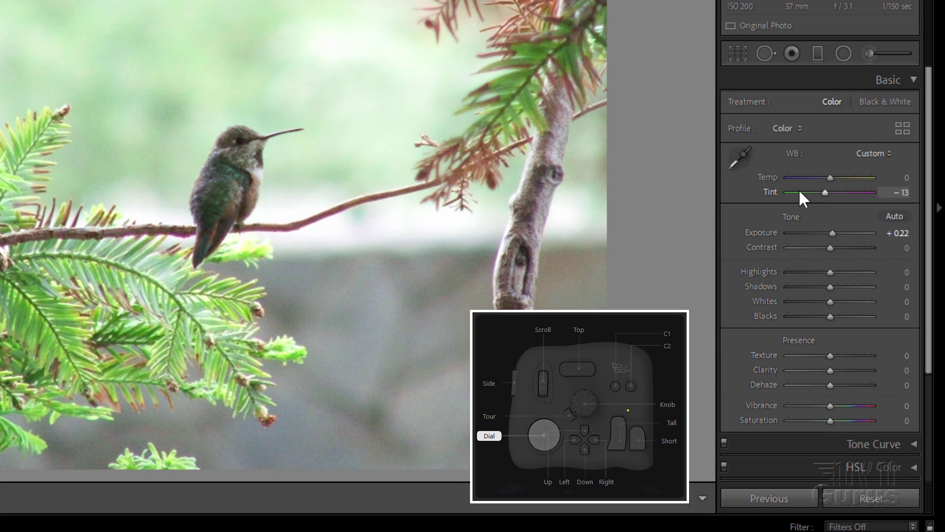
scroll(801, 177, up, 5)
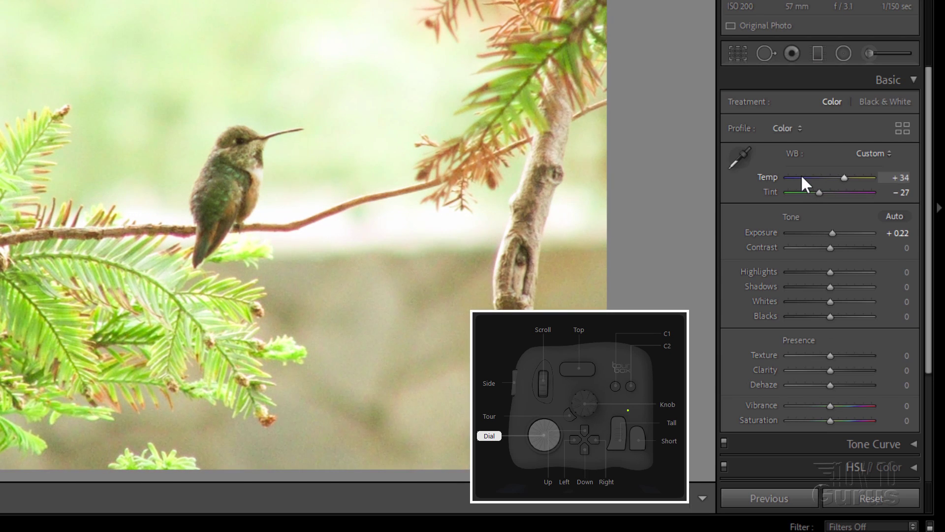
scroll(801, 188, up, 5)
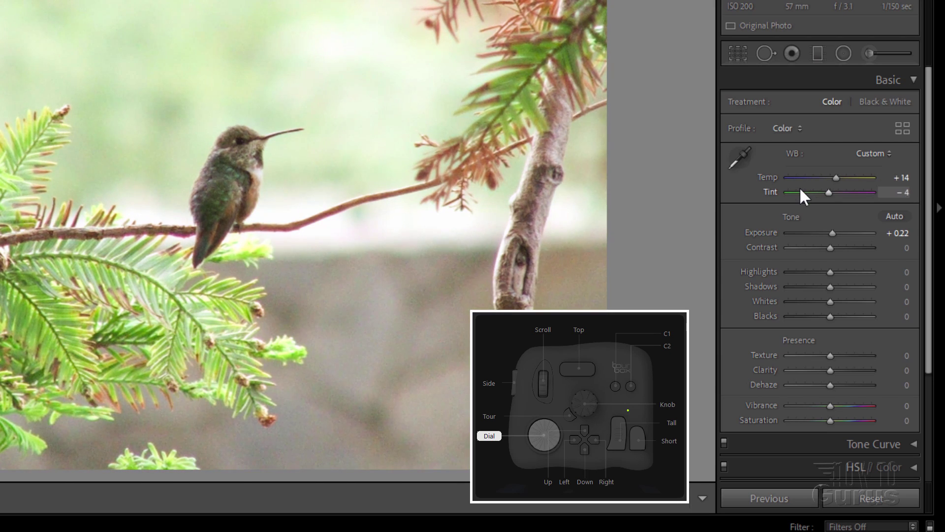
scroll(802, 177, up, 5)
scroll(801, 176, down, 8)
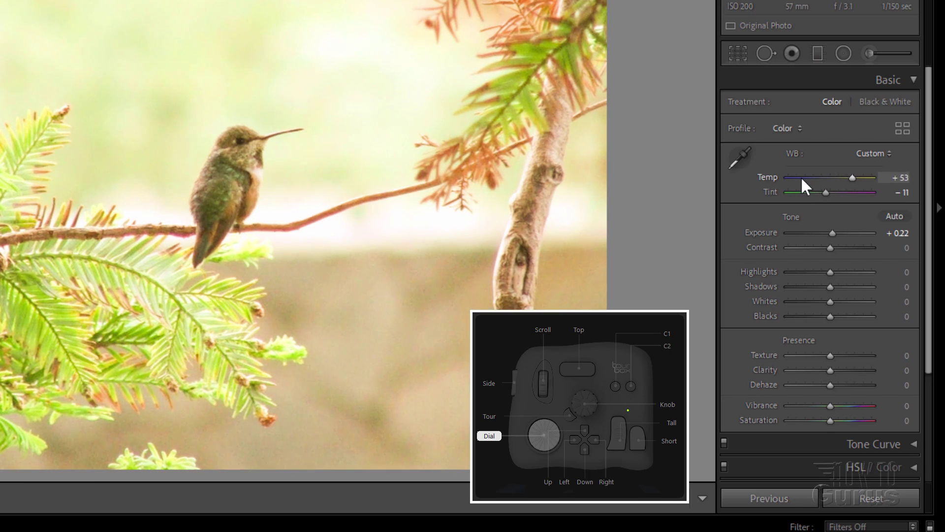
scroll(803, 192, up, 2)
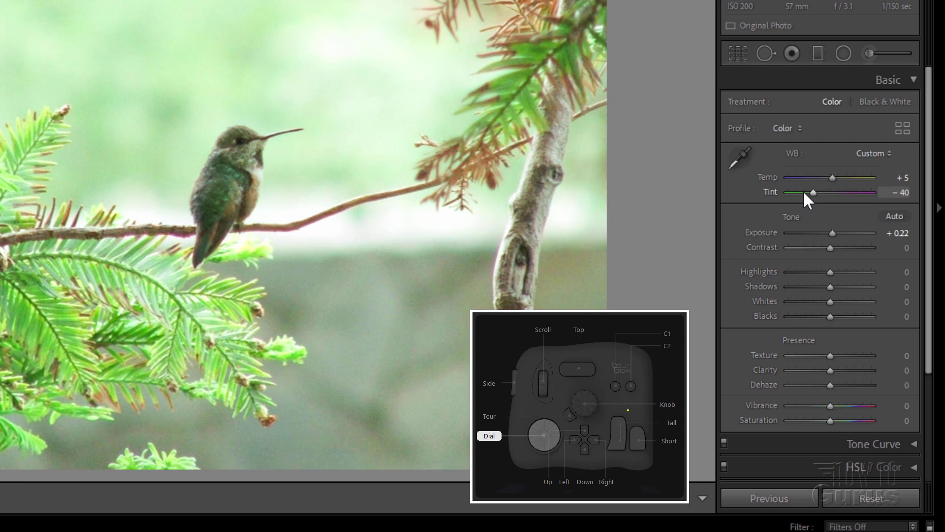
scroll(808, 238, up, 1)
scroll(801, 229, down, 10)
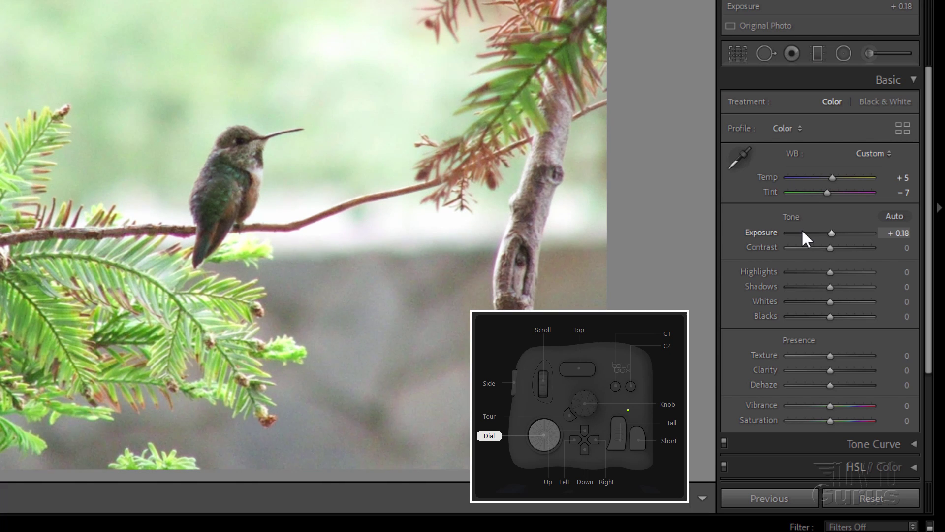
scroll(803, 242, down, 5)
scroll(803, 244, down, 2)
scroll(804, 245, up, 1)
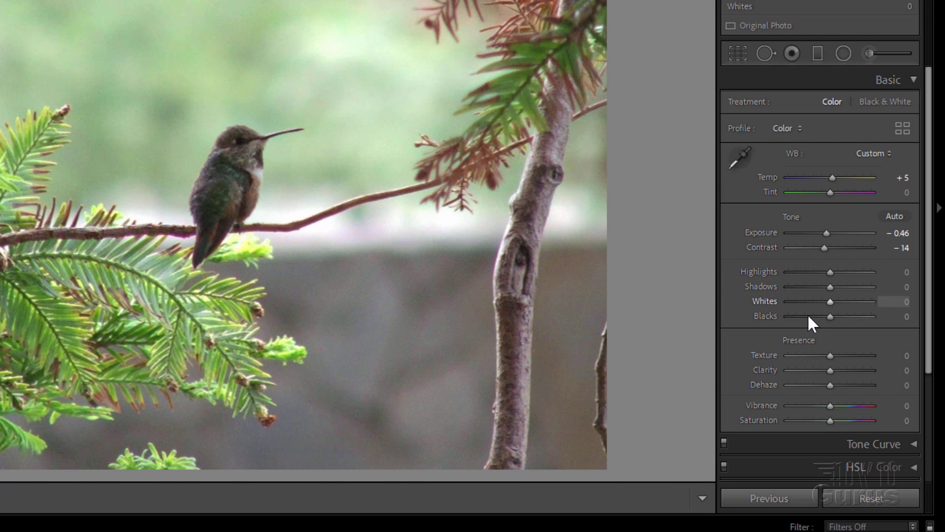
- Try a few Highlights values, then lower Shadows to -3
key(Up)
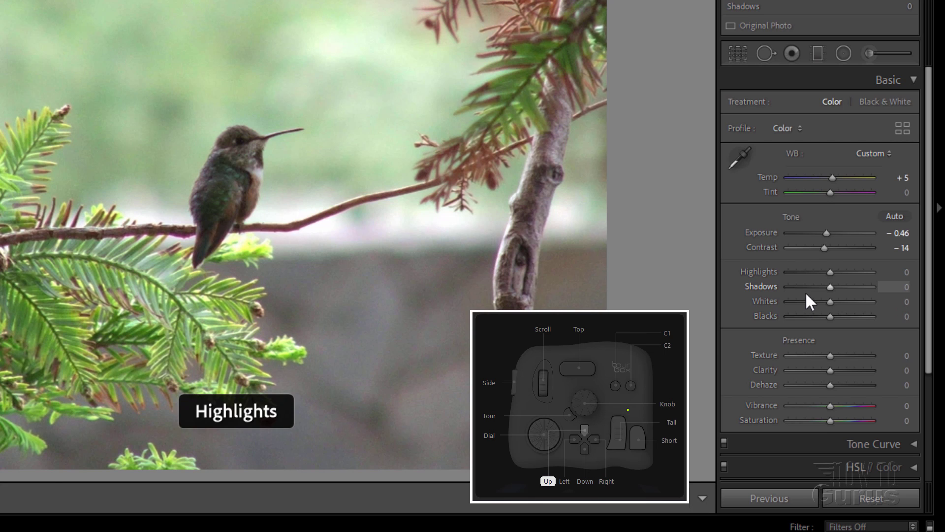
key(minus)
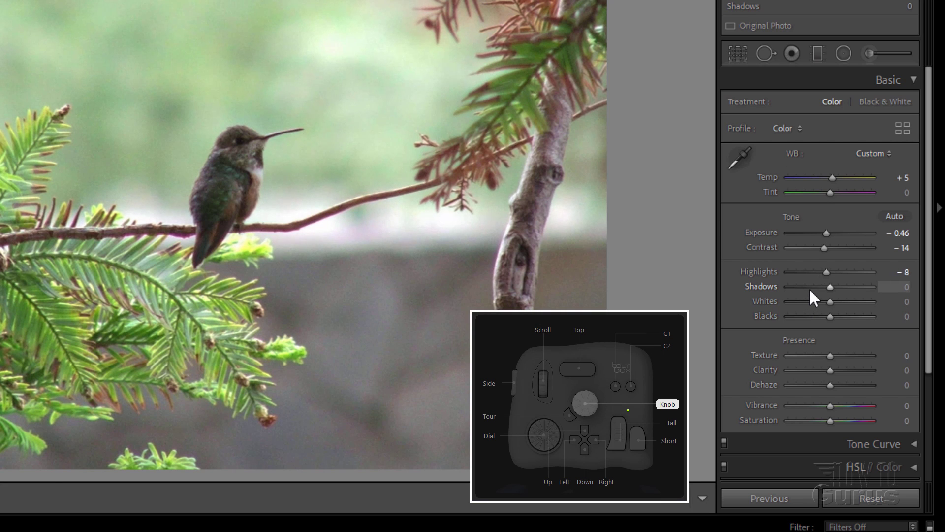
key(plus)
key(minus)
key(Down)
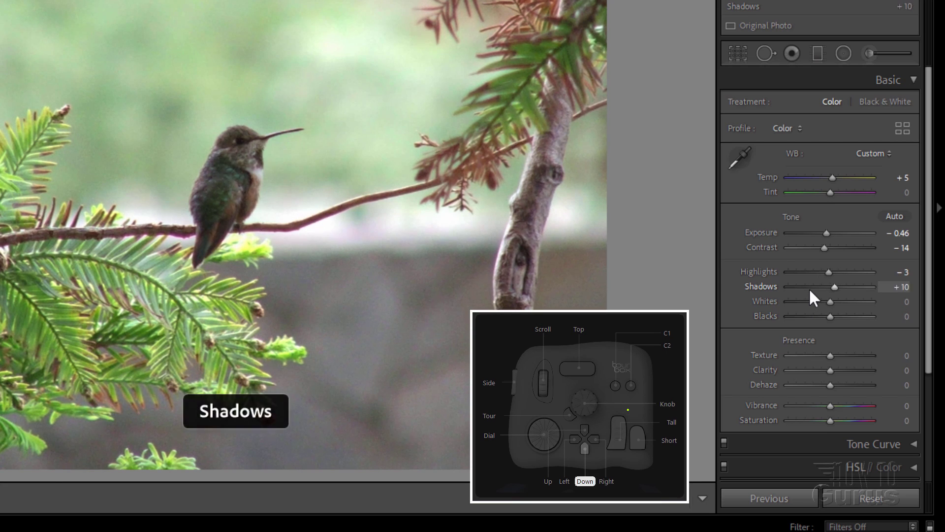
key(minus)
key(minus)
key(minus)
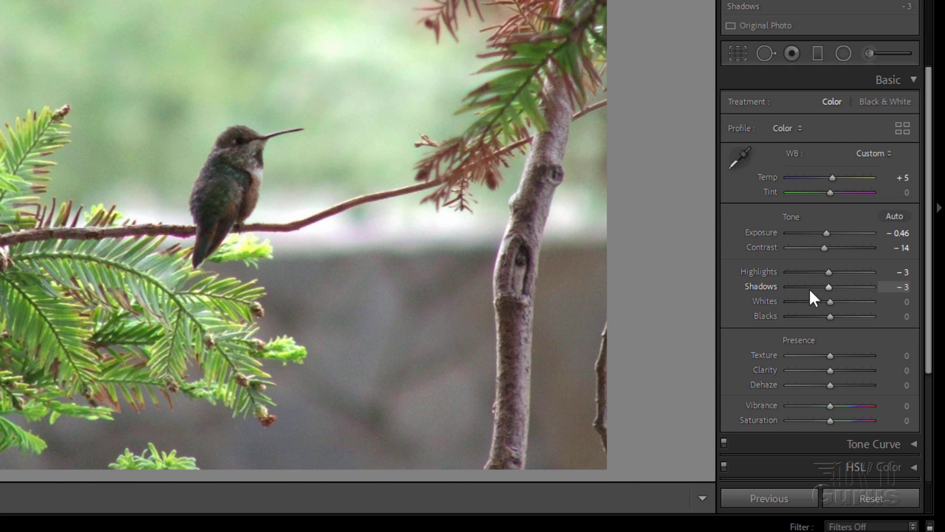
- Set Blacks to +1, try some Whites values, and reset Highlights to 0
key(Left)
key(minus)
key(minus)
key(minus)
key(minus)
key(minus)
key(minus)
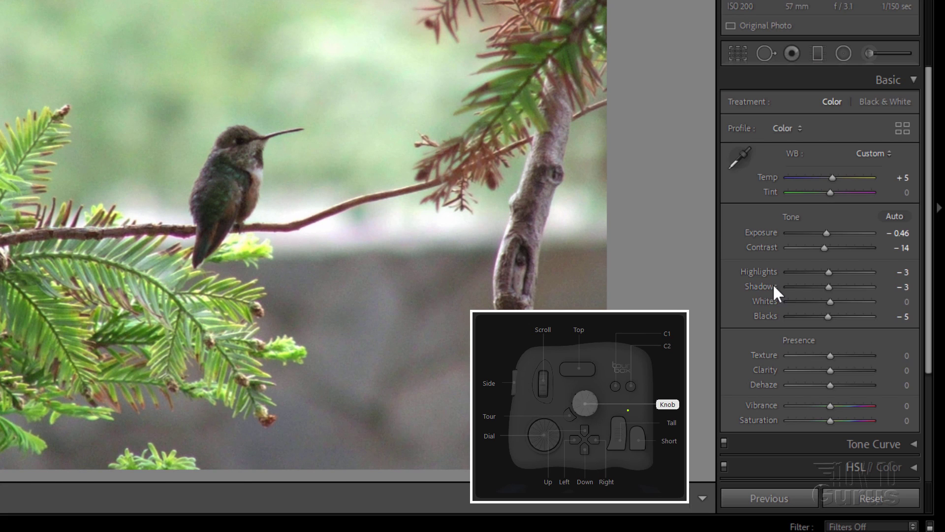
key(minus)
key(minus)
key(minus)
key(minus)
key(minus)
key(minus)
key(minus)
key(minus)
key(minus)
key(minus)
key(minus)
key(minus)
key(minus)
key(minus)
key(minus)
key(minus)
key(minus)
key(minus)
key(minus)
key(minus)
key(plus)
key(plus)
key(plus)
key(plus)
key(plus)
key(plus)
key(plus)
key(plus)
key(plus)
key(plus)
key(plus)
key(plus)
key(plus)
key(plus)
key(plus)
key(plus)
key(plus)
key(plus)
key(plus)
key(plus)
key(minus)
key(minus)
key(minus)
key(minus)
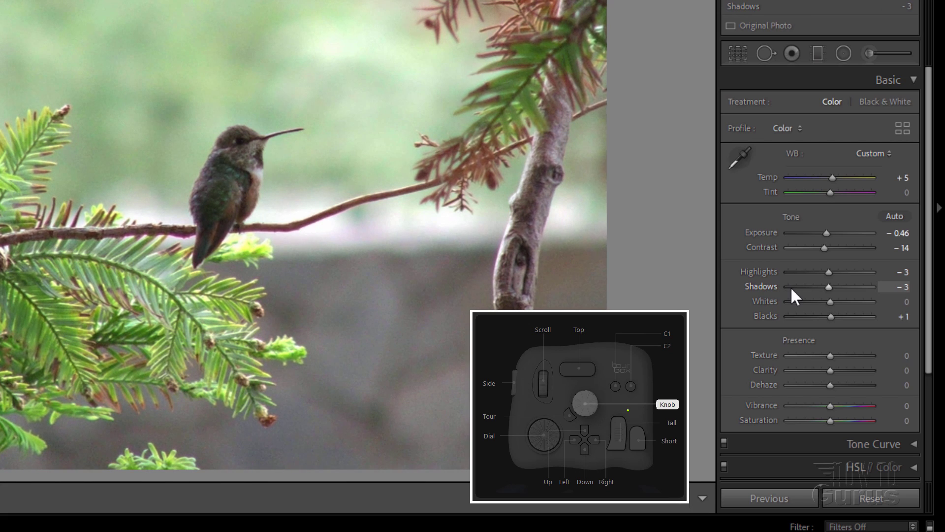
key(Right)
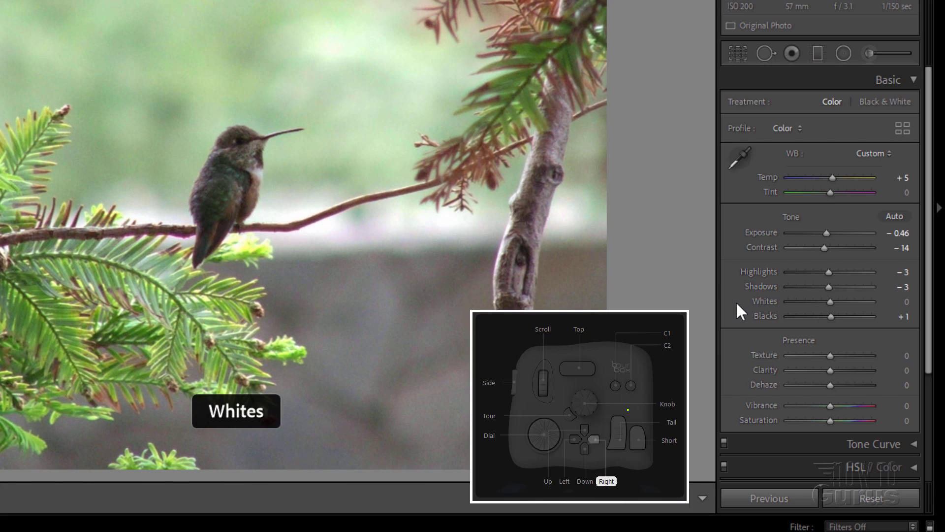
key(minus)
key(minus)
key(minus)
key(minus)
key(minus)
key(minus)
key(minus)
key(minus)
key(minus)
key(minus)
key(minus)
key(minus)
key(minus)
key(minus)
key(minus)
key(minus)
key(minus)
key(minus)
key(minus)
key(minus)
key(plus)
key(plus)
key(plus)
key(plus)
key(plus)
key(plus)
key(plus)
key(plus)
key(plus)
key(plus)
key(plus)
key(plus)
key(plus)
key(plus)
key(plus)
key(plus)
key(plus)
key(plus)
key(plus)
key(plus)
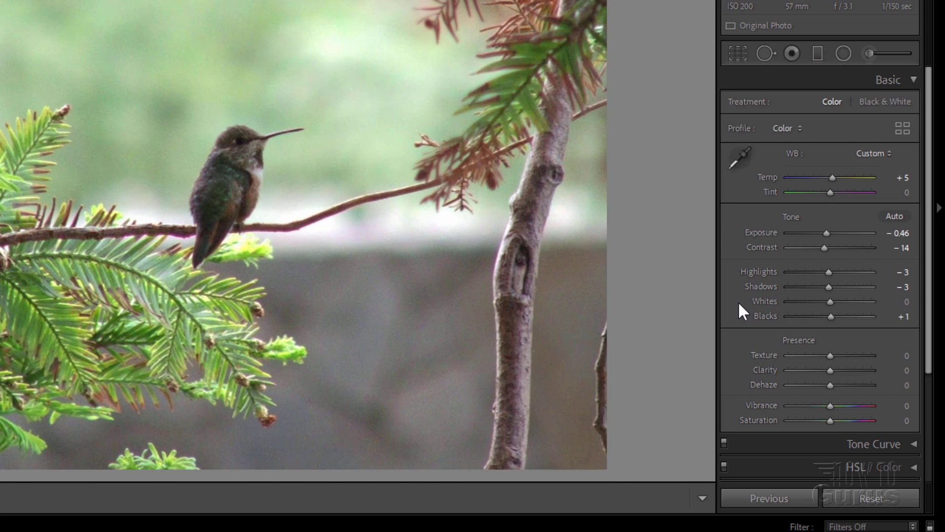
key(Up)
key(Up)
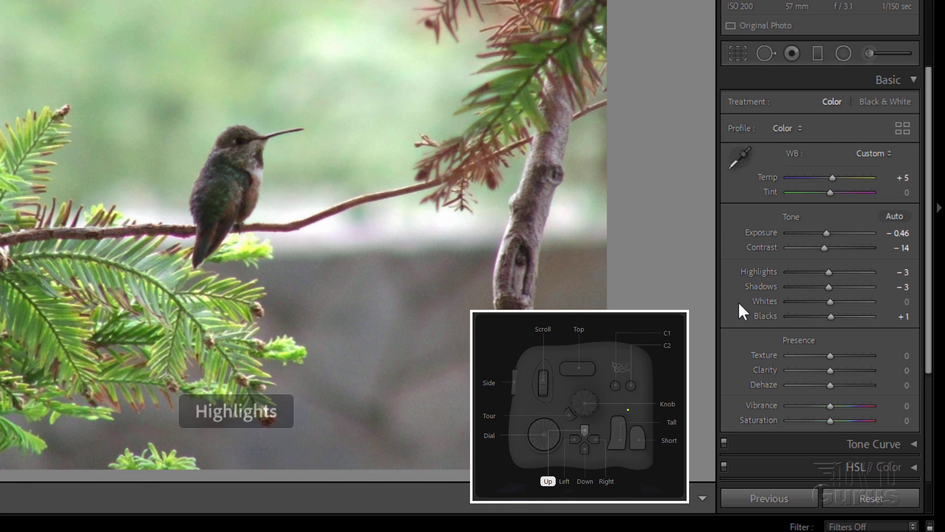
key(semicolon)
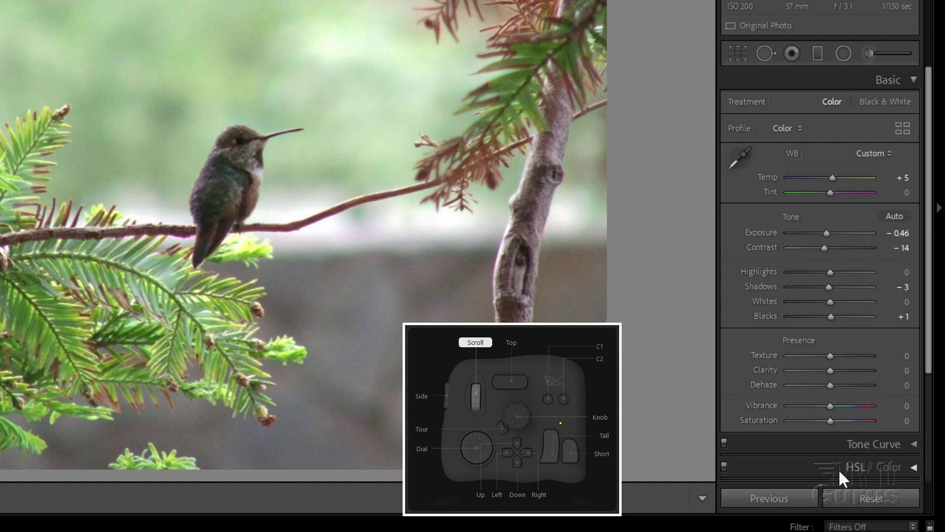
- Expand HSL / Color and scroll through the Hue colour sliders
click(915, 468)
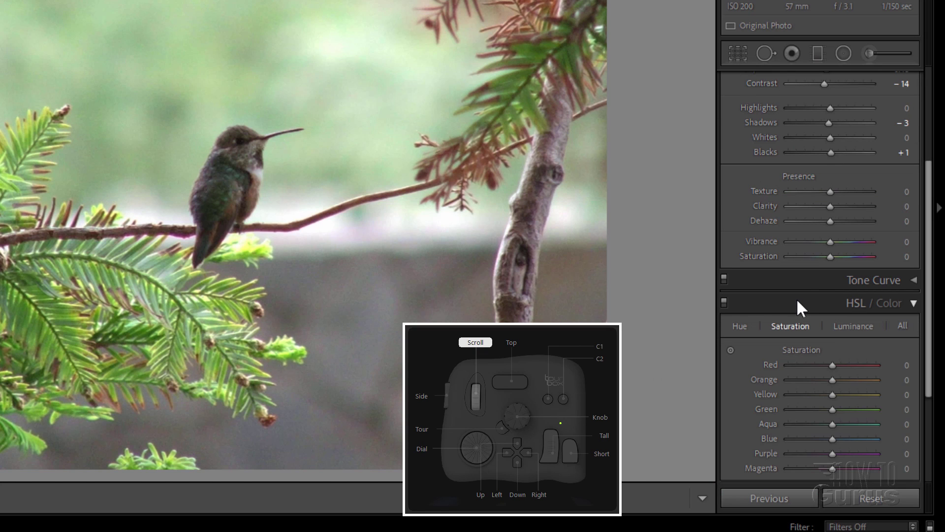
scroll(796, 298, down, 1)
scroll(797, 299, up, 1)
scroll(796, 298, down, 2)
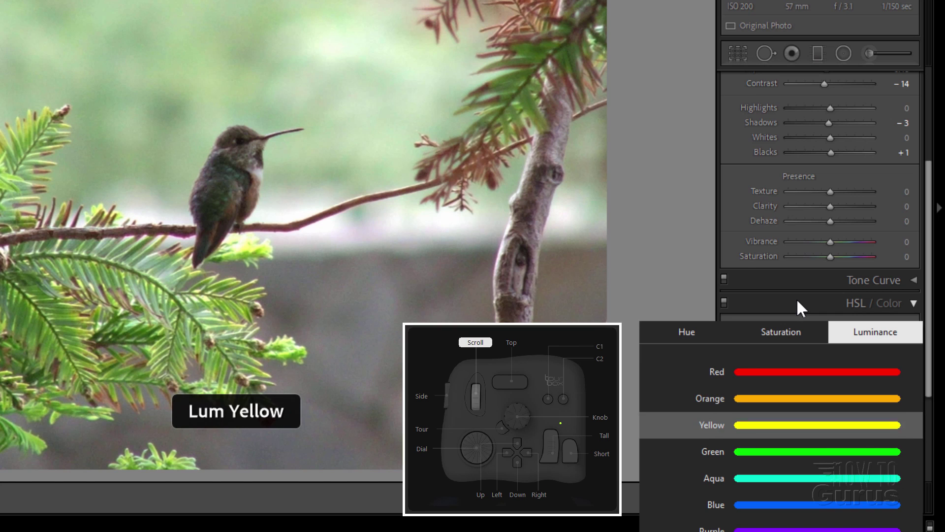
scroll(797, 298, down, 2)
scroll(797, 298, up, 3)
scroll(797, 298, down, 2)
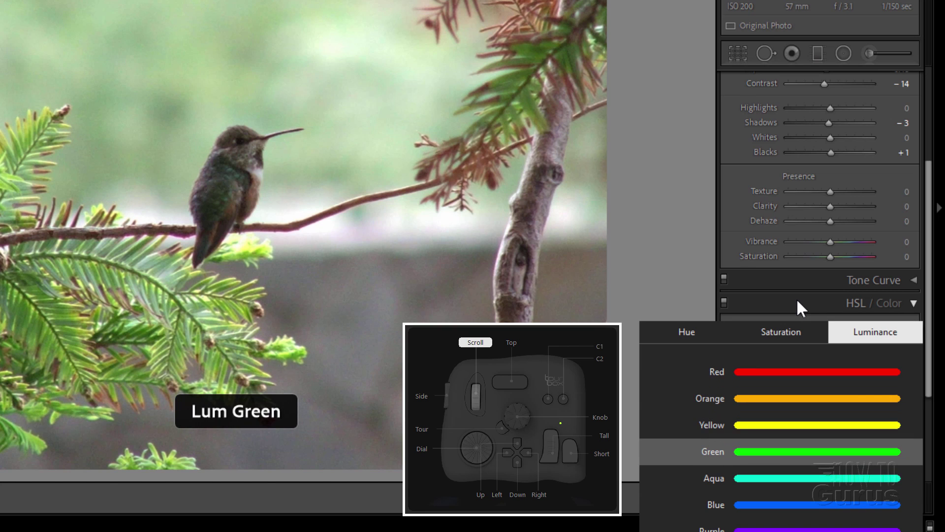
scroll(796, 299, up, 3)
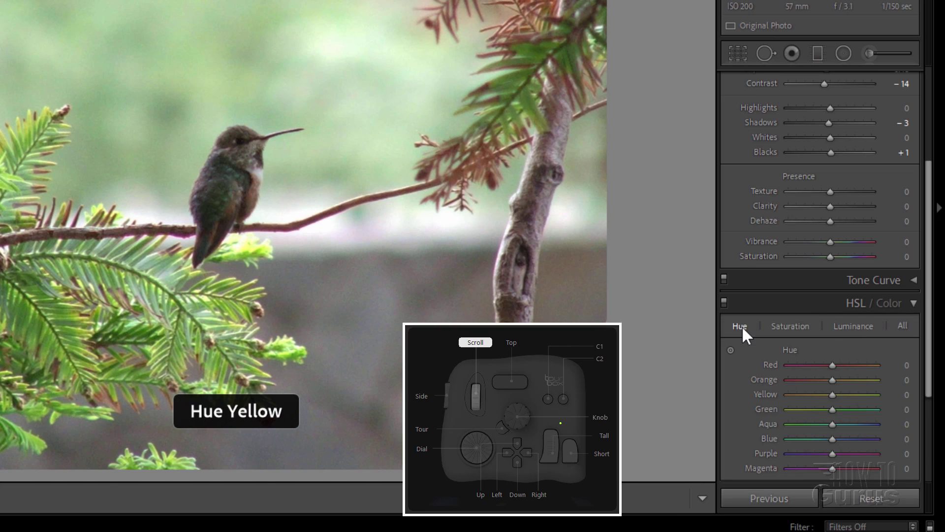
scroll(743, 327, up, 2)
- Switch to Saturation and scroll through its colour sliders
click(742, 326)
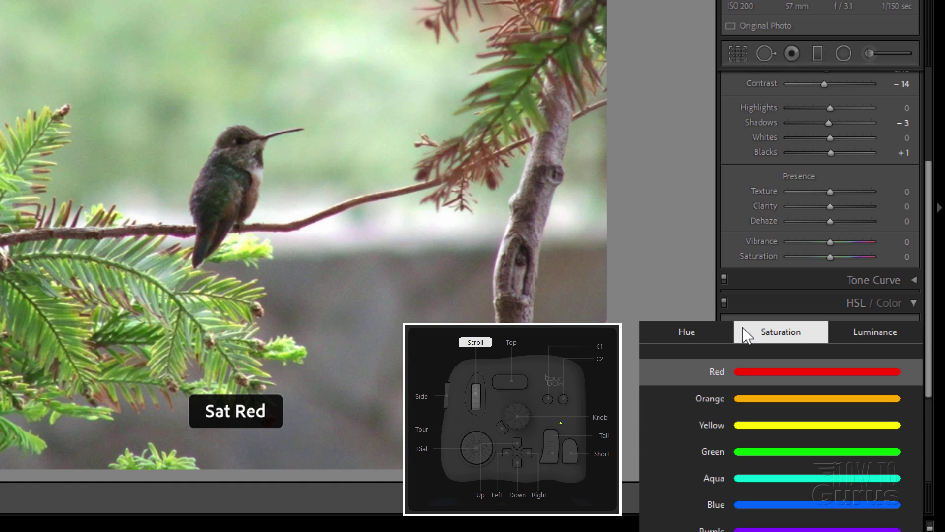
scroll(743, 327, up, 7)
scroll(742, 326, down, 1)
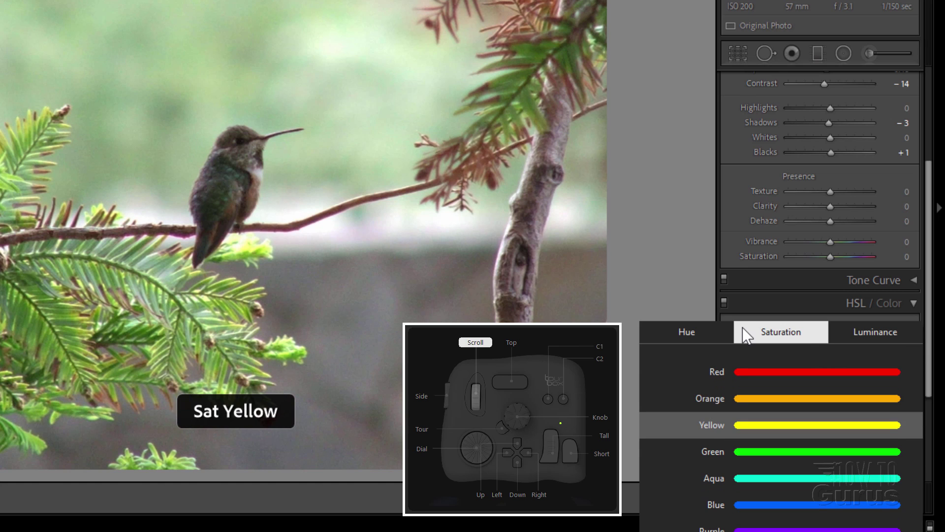
scroll(743, 326, up, 1)
scroll(742, 326, down, 3)
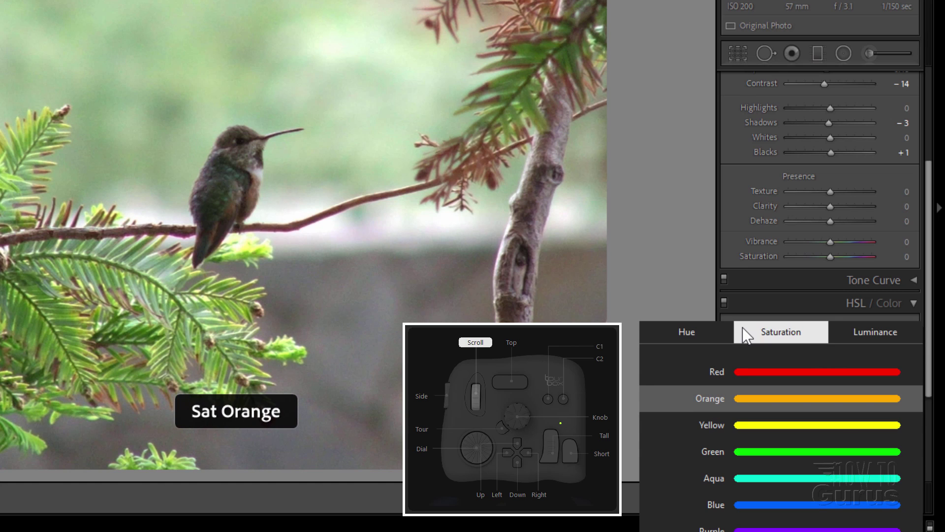
- Cycle to Luminance and step through the colour ranges to the Green slider
key(Right)
key(Right)
key(Right)
key(Down)
key(Down)
key(Up)
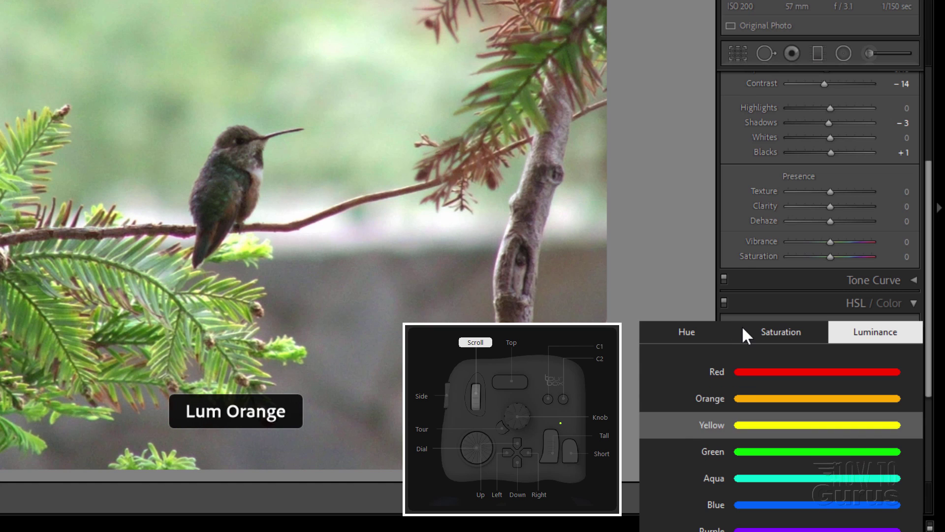
key(Up)
key(Down)
scroll(742, 326, down, 4)
scroll(701, 512, up, 5)
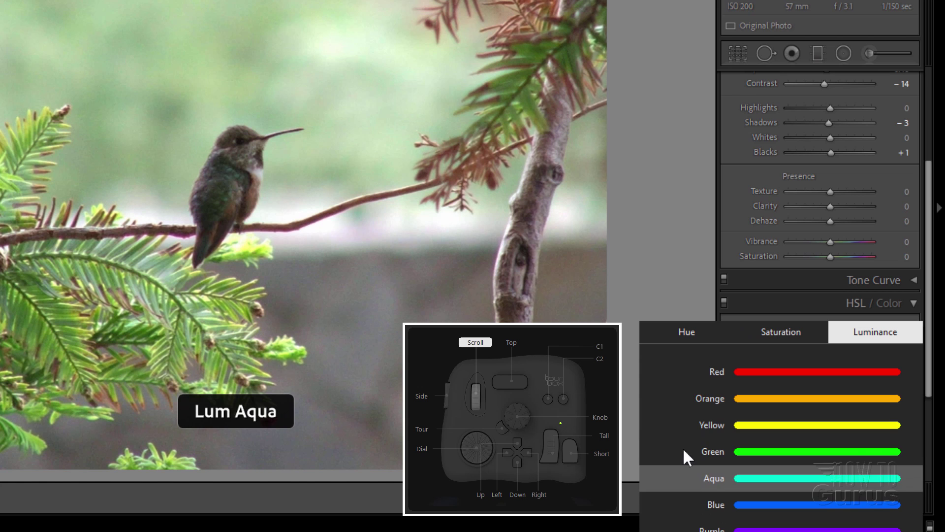
key(Down)
key(Down)
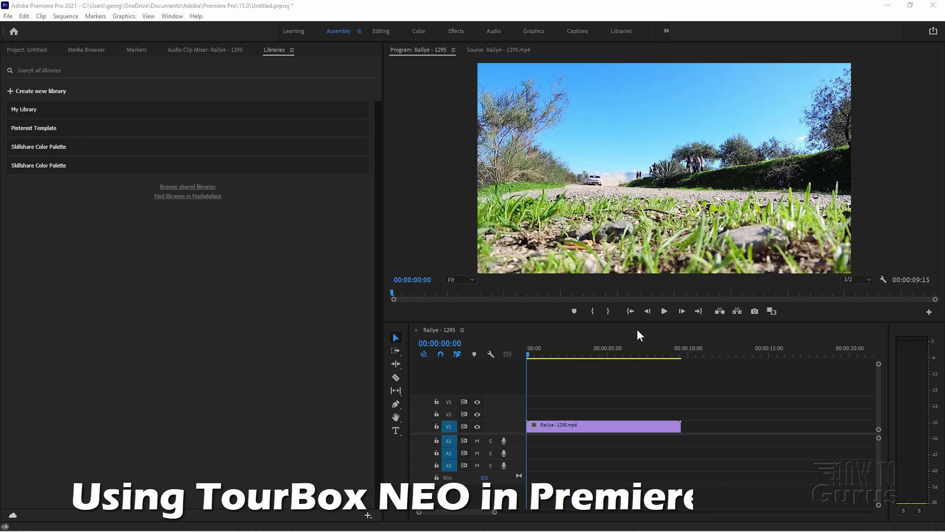
- Play and stop the Rallye clip, rewind to its start, and inspect the Premiere-edit Dial press mapping
click(663, 311)
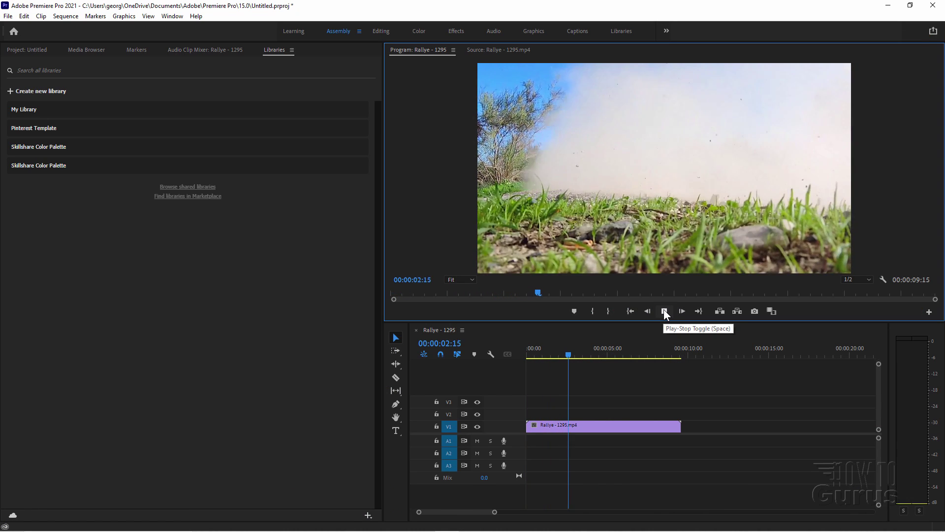
click(663, 311)
click(630, 311)
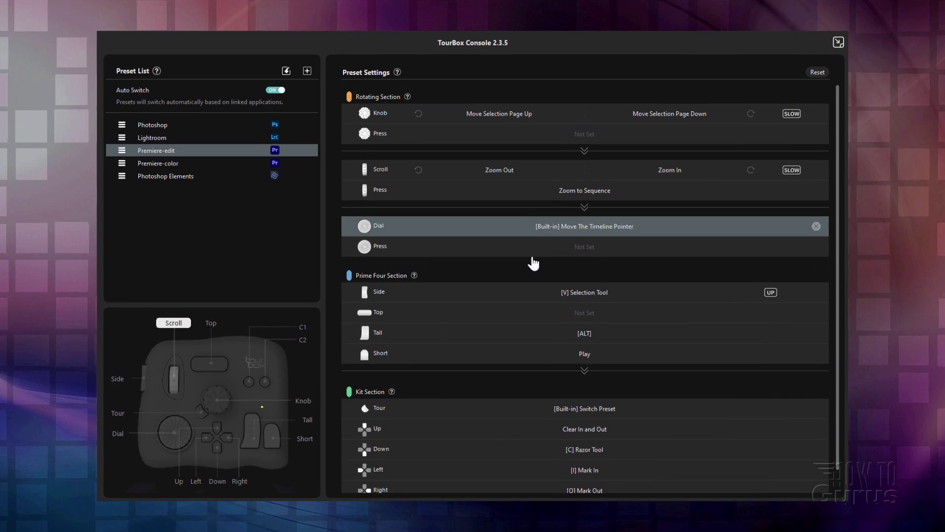
click(533, 252)
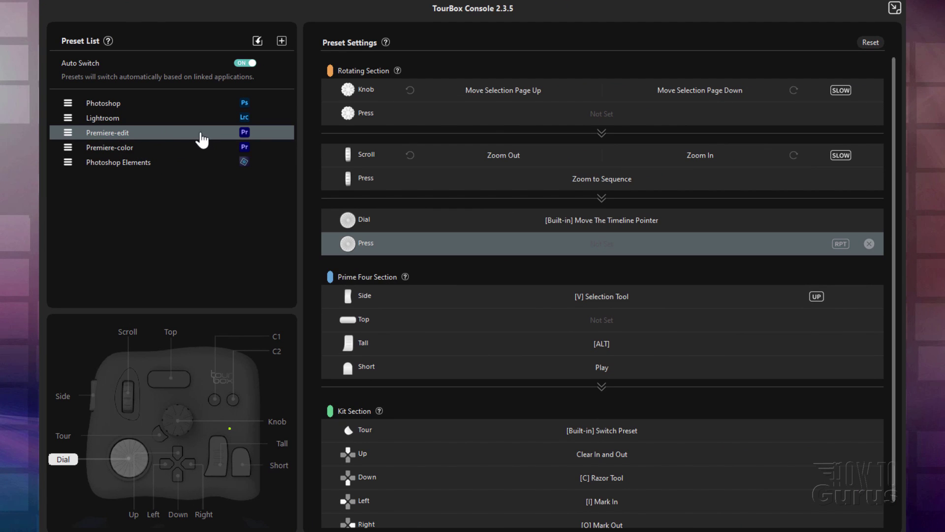
- Check the Tour mapping, then switch between the Premiere-edit and Premiere-color presets to compare mappings
click(562, 429)
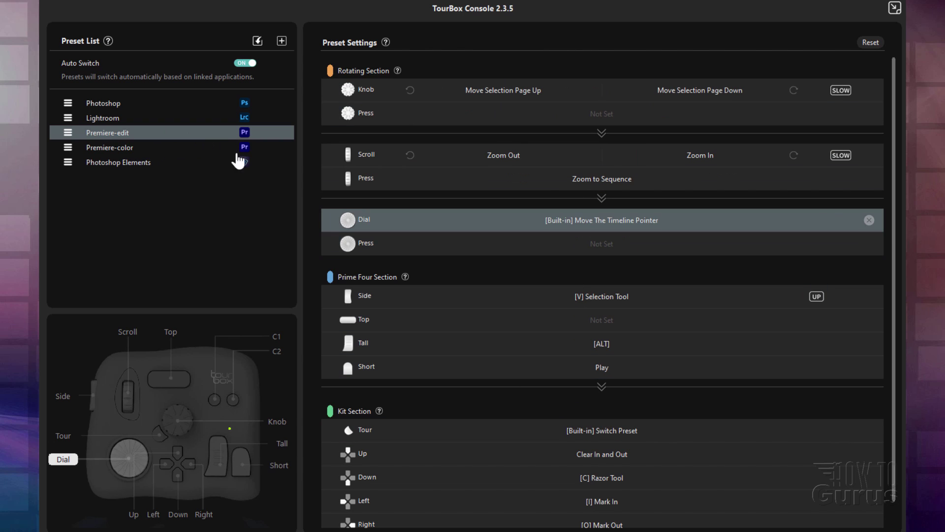
click(194, 147)
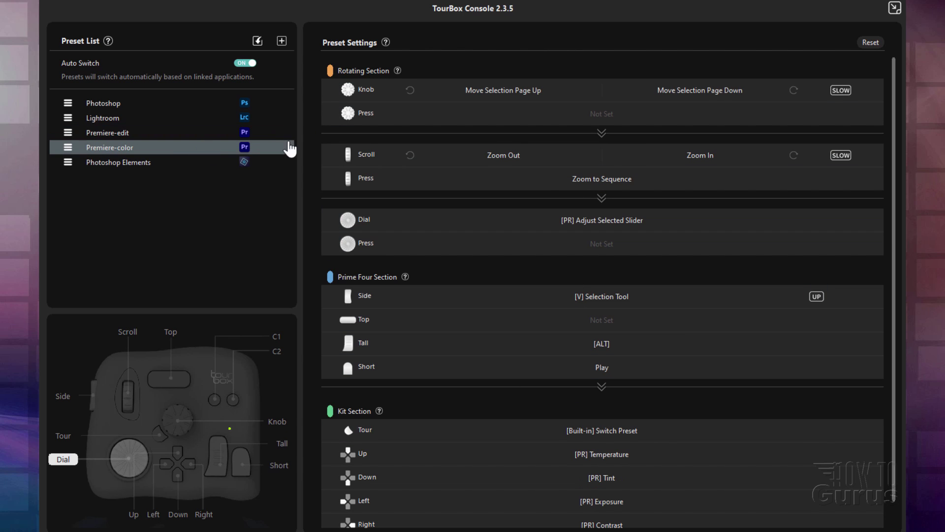
click(211, 133)
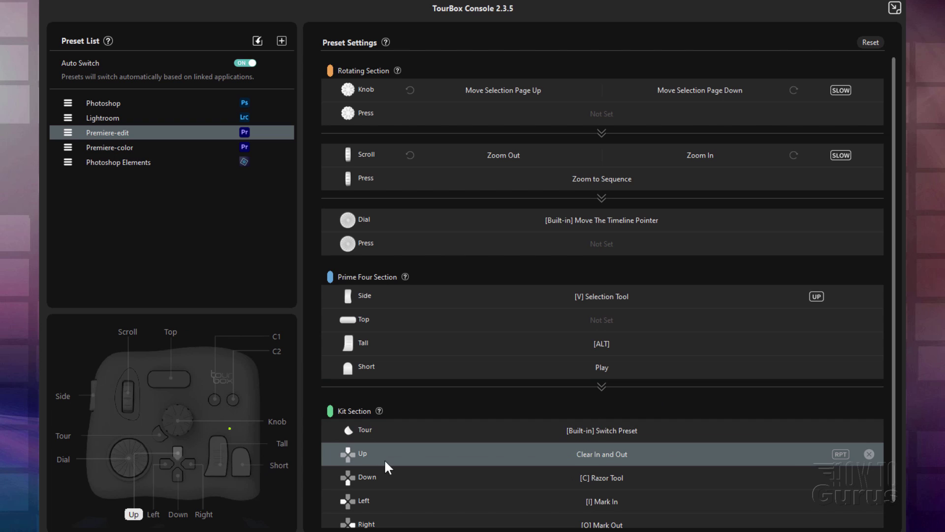
scroll(404, 454, down, 1)
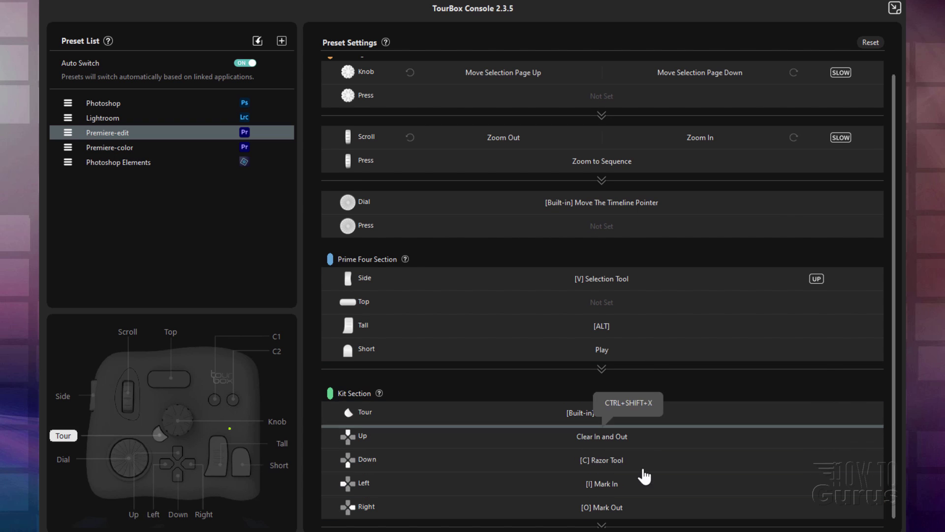
click(186, 149)
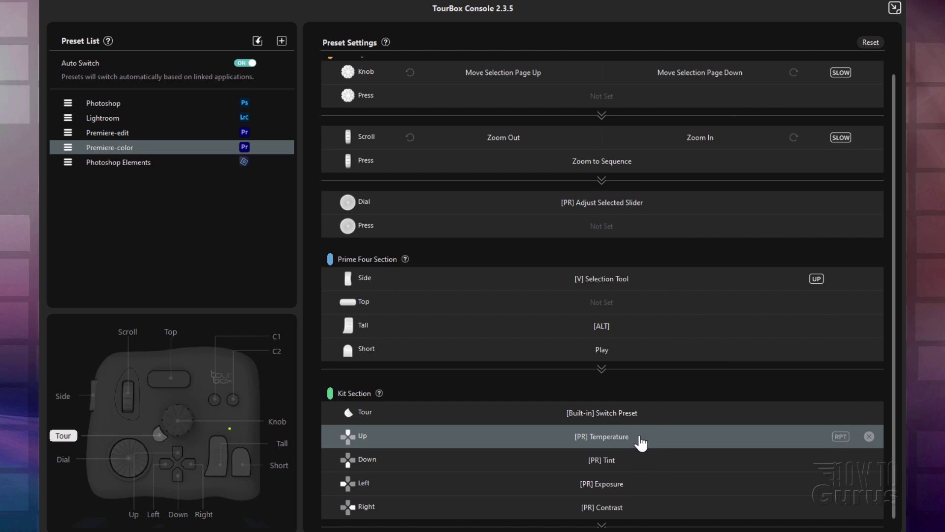
scroll(635, 246, up, 1)
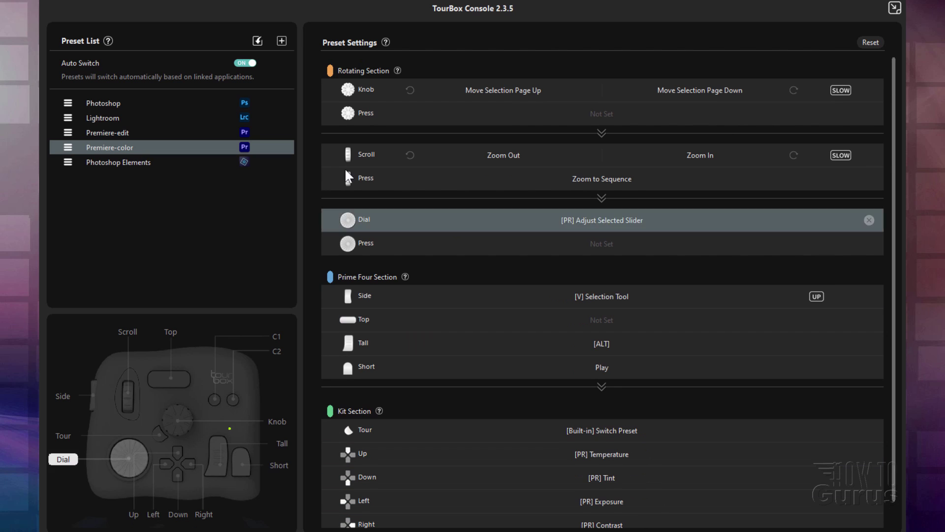
click(166, 135)
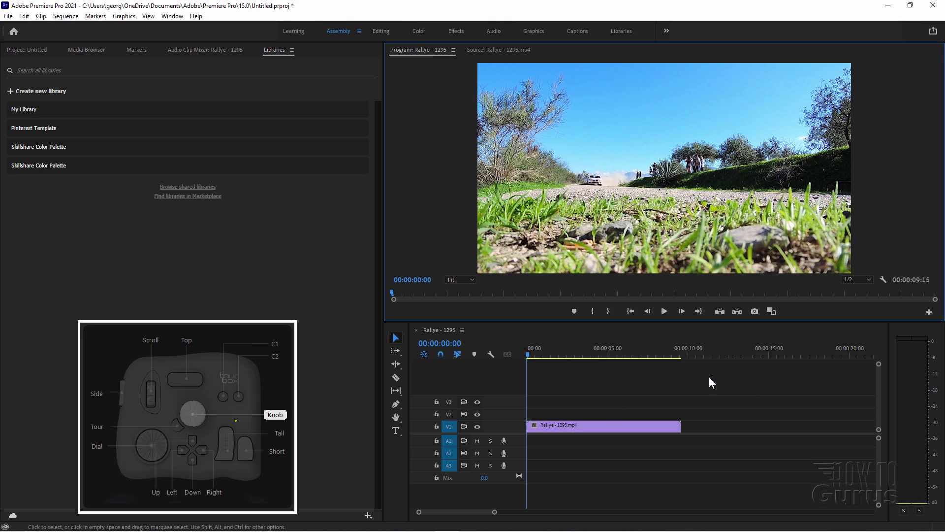
drag(423, 512, 510, 514)
scroll(562, 493, left, 8)
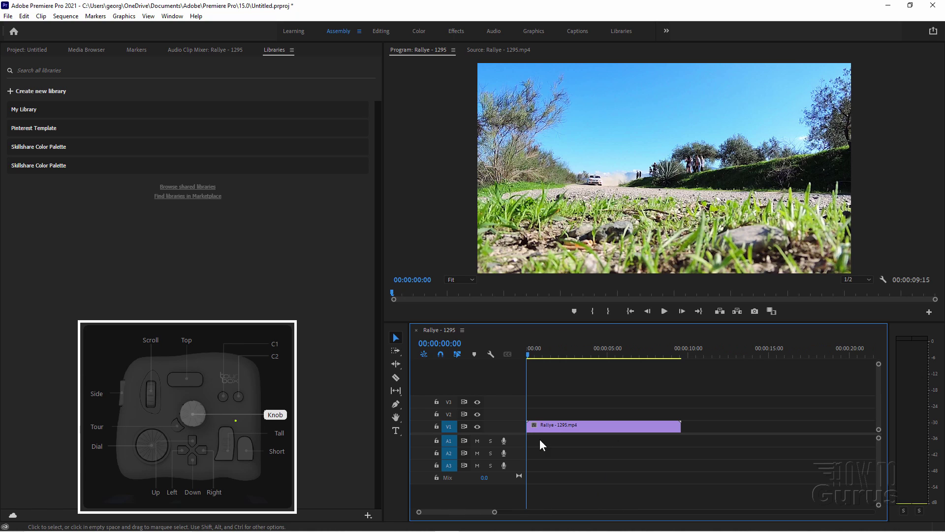
scroll(633, 455, right, 5)
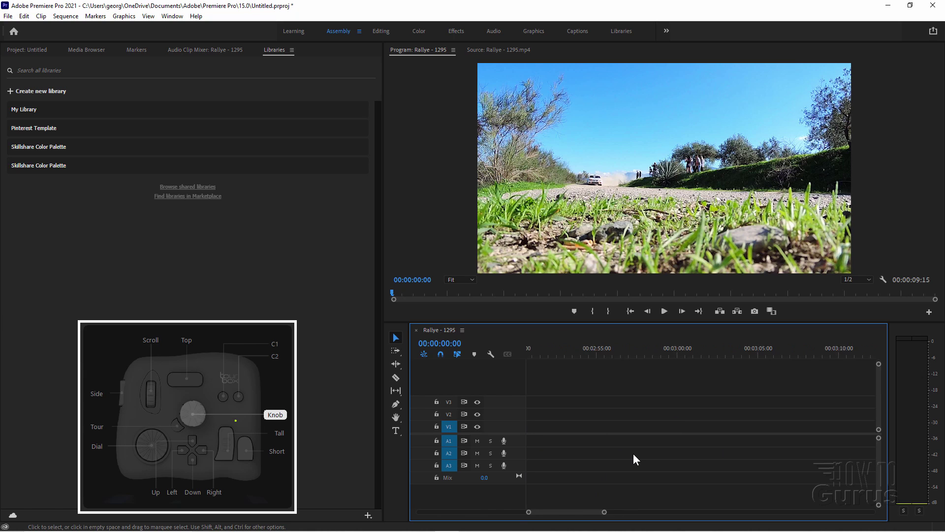
scroll(633, 455, left, 5)
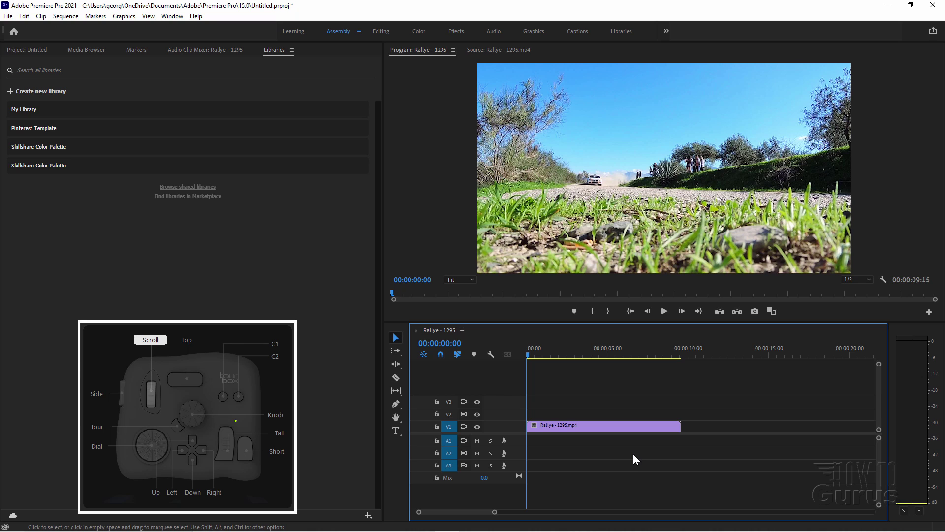
key(equal)
key(minus)
key(minus)
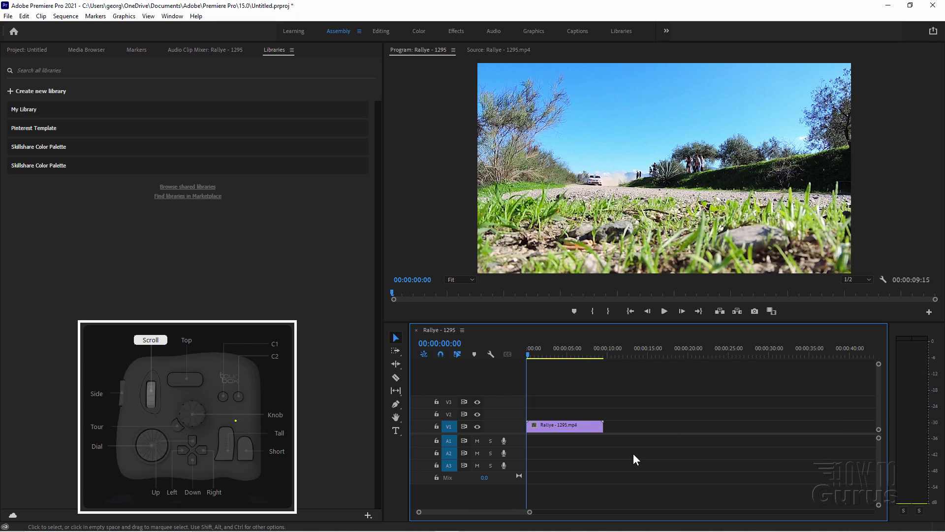
key(minus)
key(equal)
key(equal)
key(equal)
key(equal)
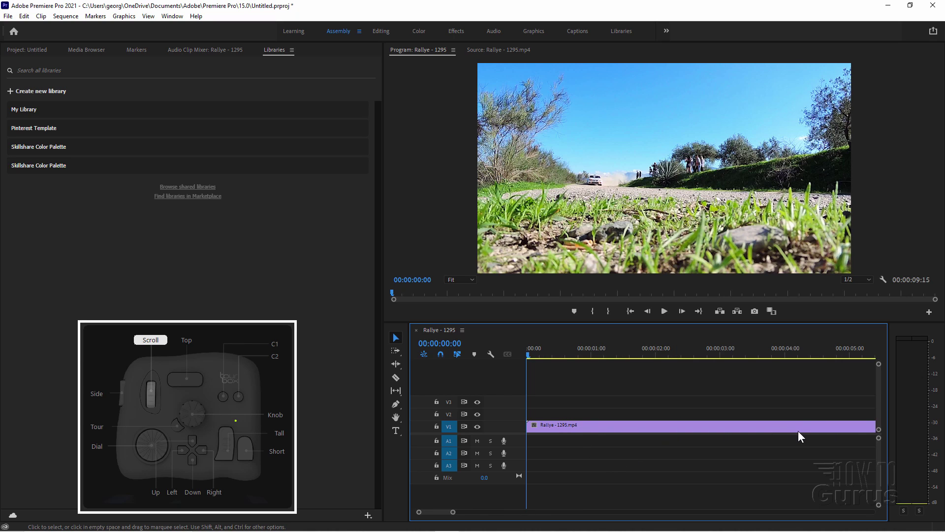
key(minus)
key(equal)
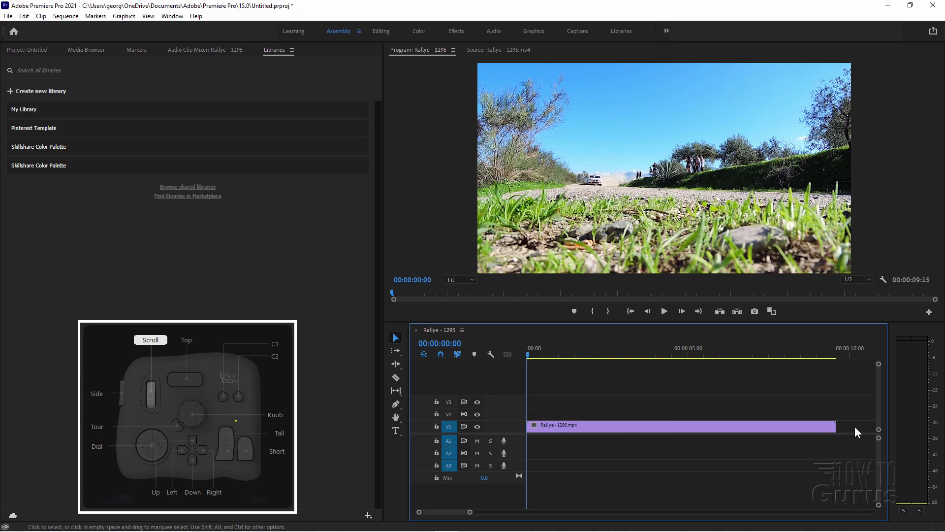
key(equal)
key(minus)
key(minus)
key(minus)
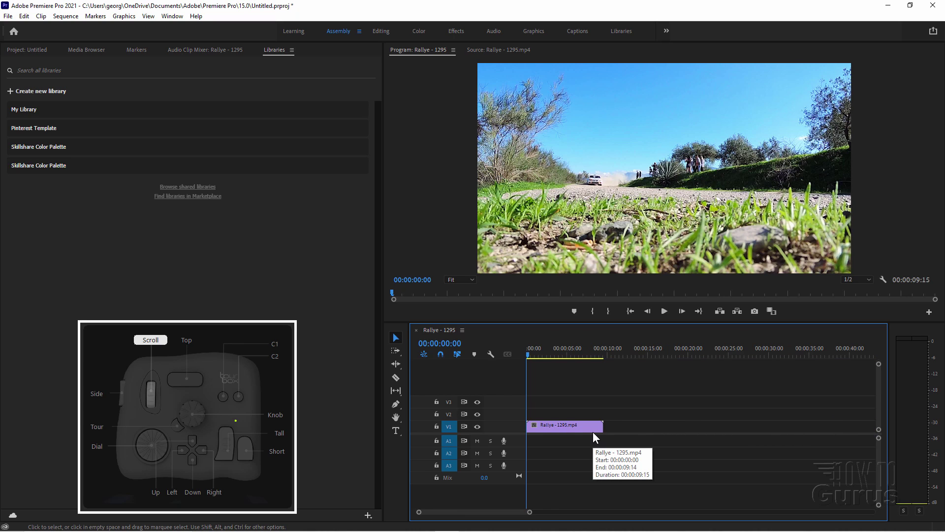
key(equal)
key(minus)
key(equal)
key(Right)
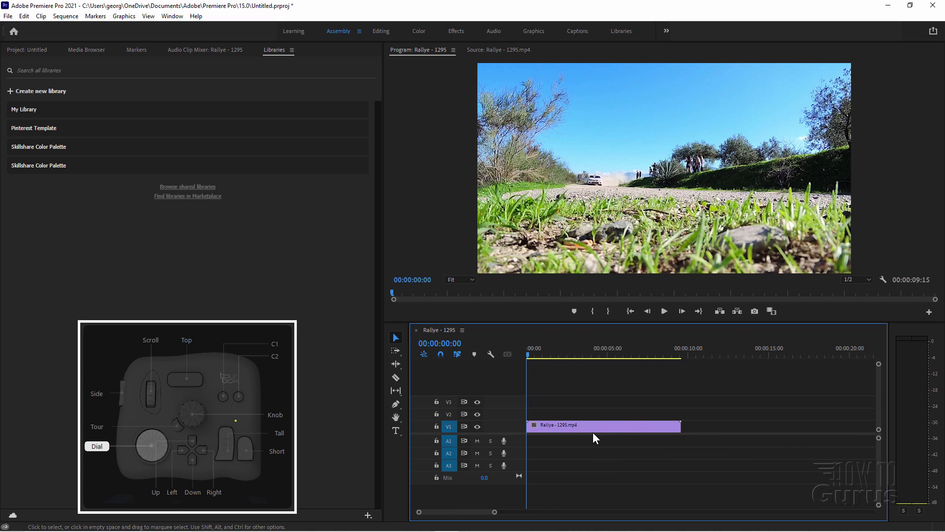
key(Right)
key(Right)
key(Right)
key(Right)
key(Right)
key(Right)
key(Right)
key(Right)
key(Right)
key(Right)
key(Right)
key(Right)
key(Right)
key(Right)
key(Right)
key(Right)
key(Right)
key(Right)
key(Right)
key(Right)
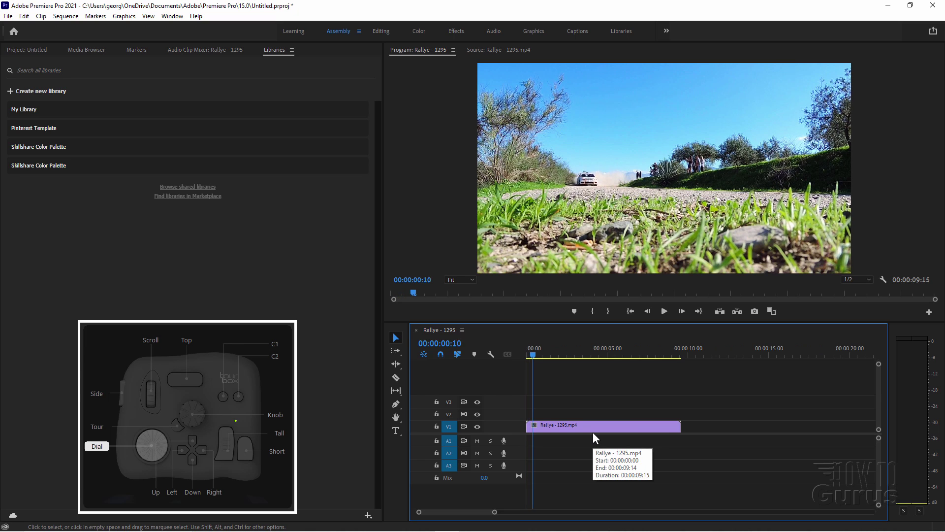
key(Right)
key(Right)
key(Right)
key(Right)
key(Right)
key(Right)
key(Right)
key(Right)
key(Right)
key(Right)
key(Right)
key(Right)
key(Right)
key(Right)
key(Right)
key(Right)
key(Right)
key(Right)
key(Right)
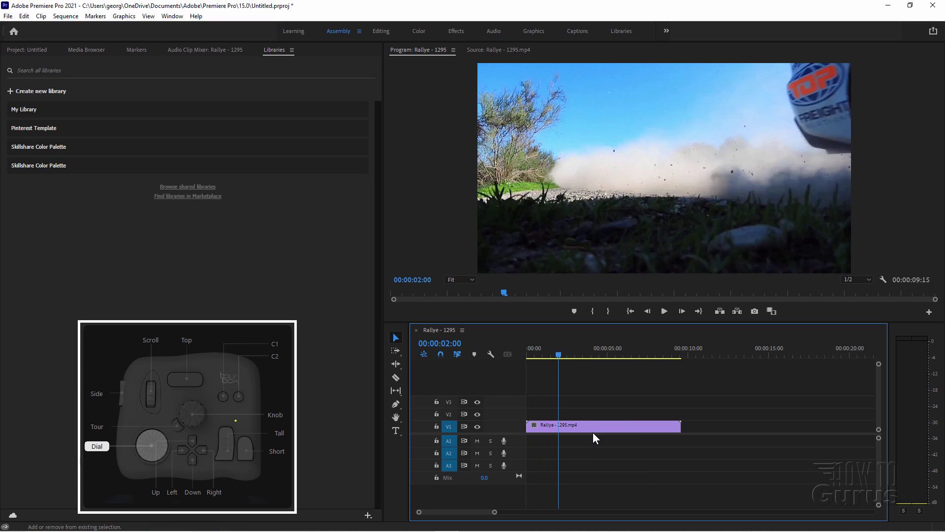
key(Left)
key(Left)
key(Left)
key(Left)
key(Left)
key(Left)
key(Left)
key(Left)
key(Left)
key(Left)
key(Left)
key(Left)
key(Left)
key(Left)
key(Left)
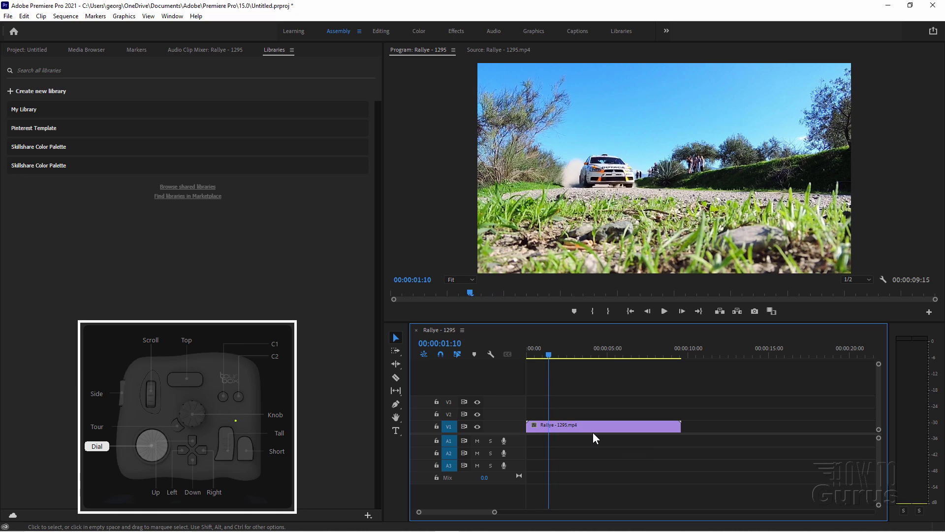
key(Right)
key(Right)
key(Right)
key(Right)
key(Right)
key(Right)
key(Right)
key(Left)
key(Left)
key(Left)
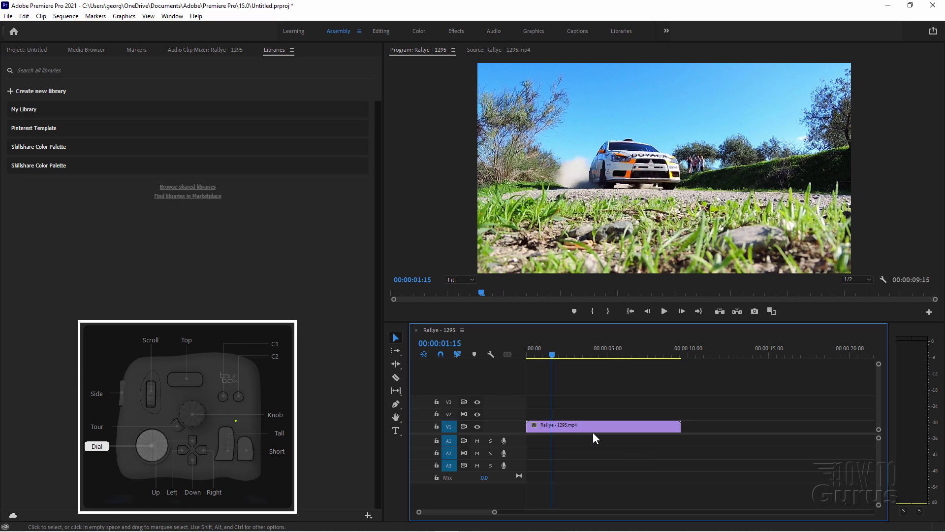
key(Right)
key(Right)
key(Right)
key(Left)
key(Left)
key(Left)
key(Left)
key(Left)
key(Left)
key(Left)
key(Left)
key(Left)
key(Left)
key(Left)
key(Left)
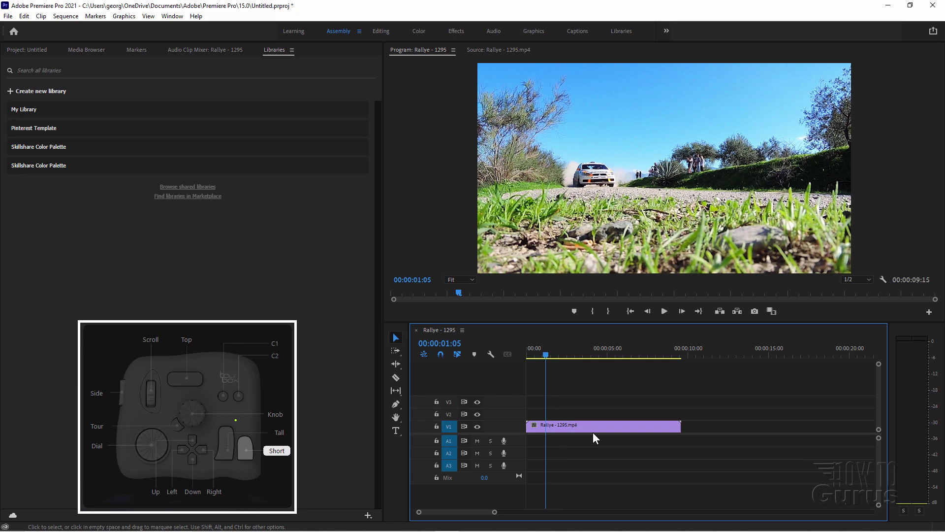
key(space)
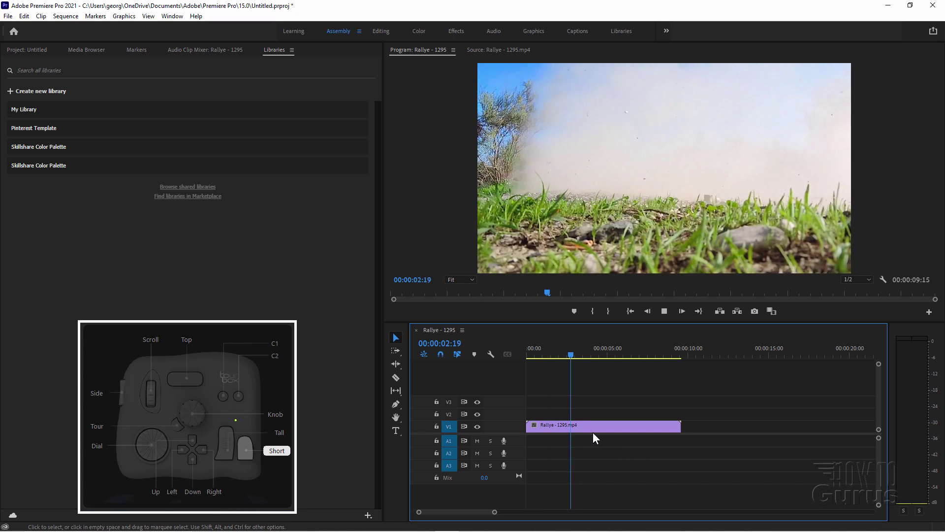
key(space)
key(space)
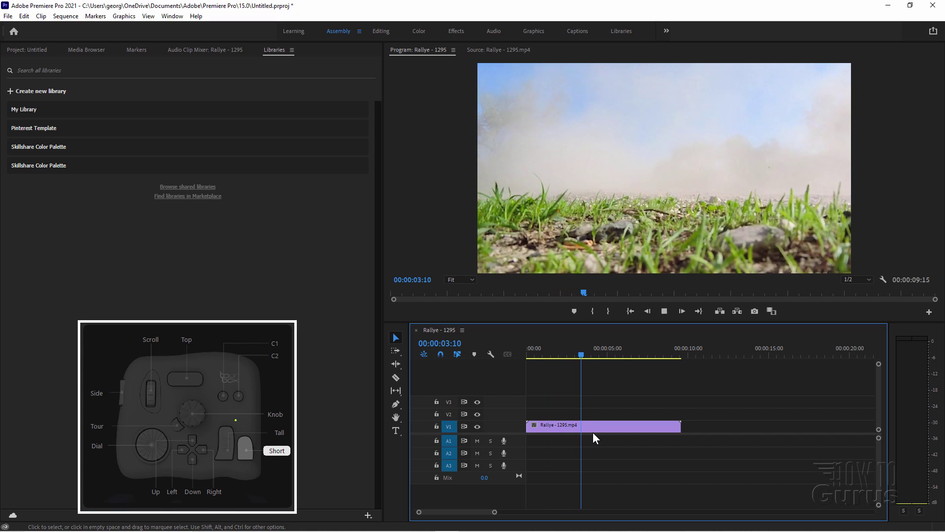
key(space)
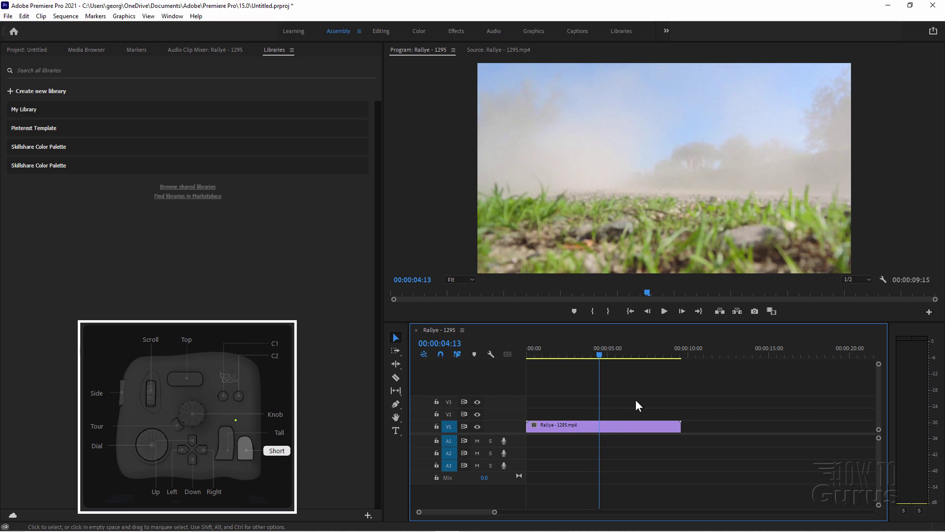
click(631, 310)
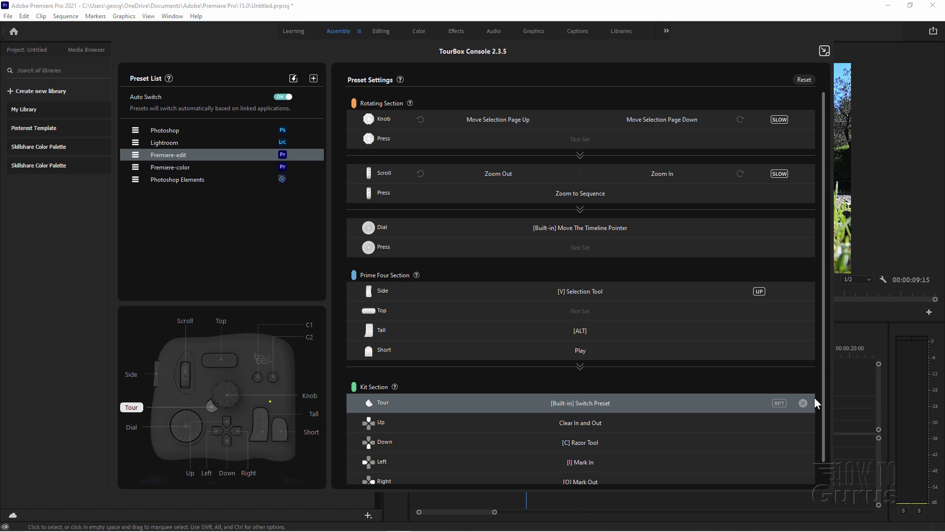
drag(822, 397, 817, 418)
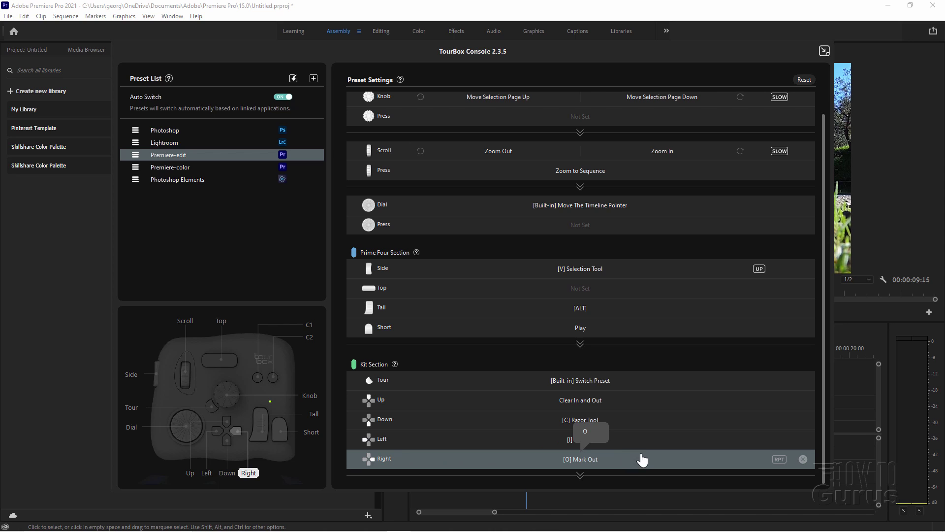
click(876, 178)
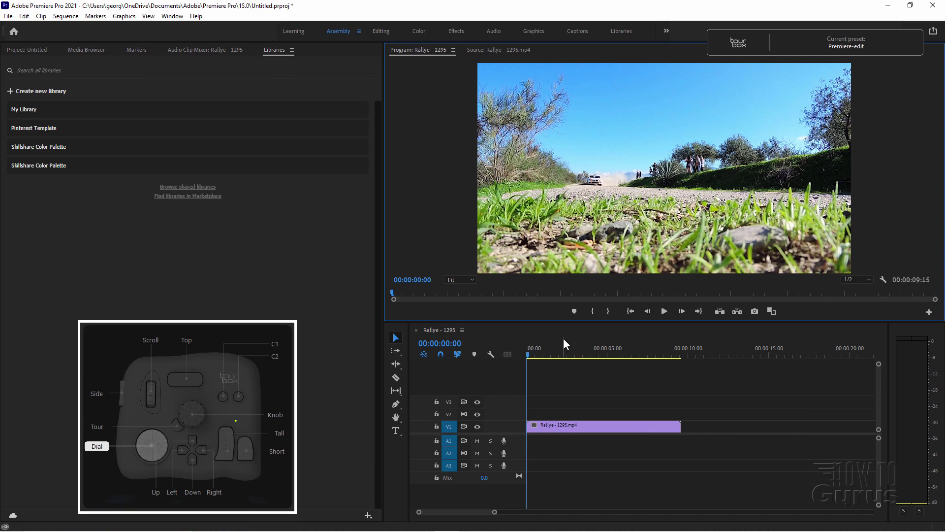
- Set an In point at 1 second on the rally clip
key(Right)
key(Right)
key(Right)
key(Right)
key(Right)
key(Right)
key(Right)
key(Right)
key(Right)
key(Right)
key(Right)
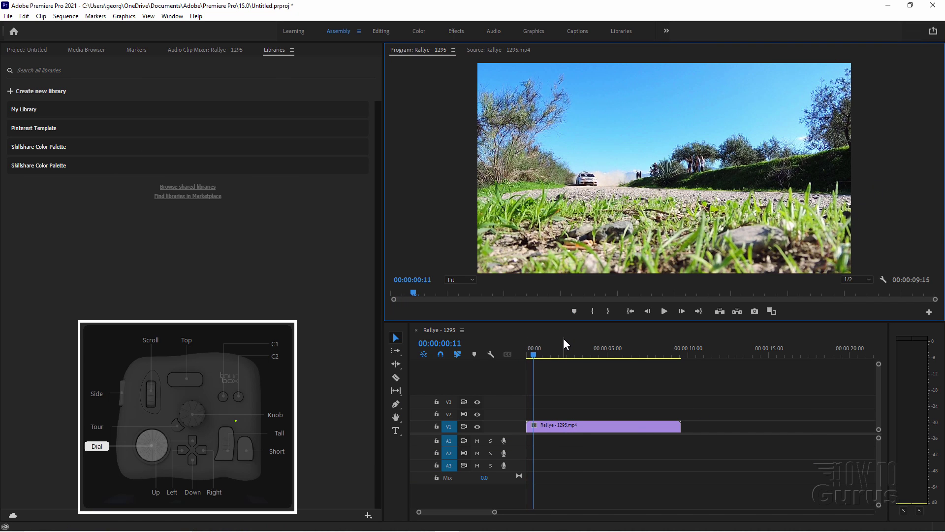
key(Right)
key(Right)
key(Right)
key(Right)
key(Right)
key(Right)
key(Right)
key(Right)
key(Right)
key(Right)
key(Right)
key(Right)
key(Right)
key(Right)
key(Right)
key(Right)
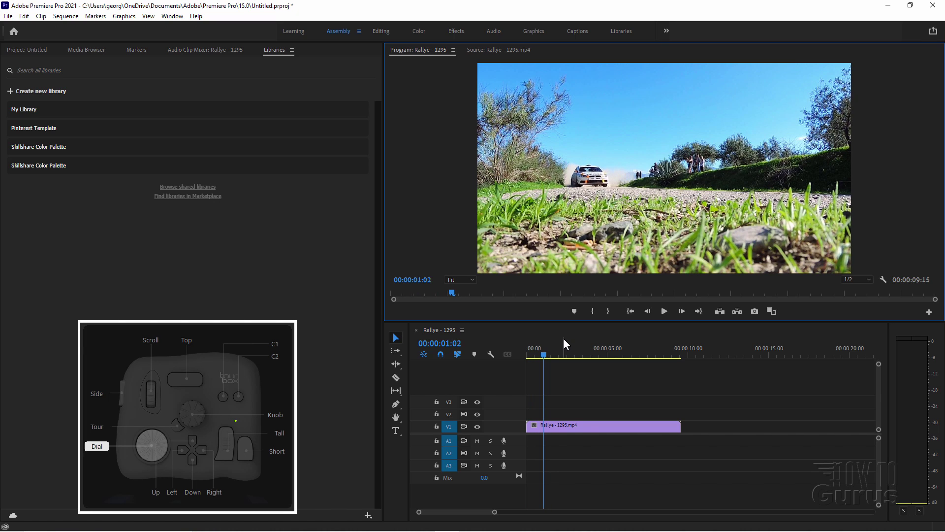
key(Left)
key(Left)
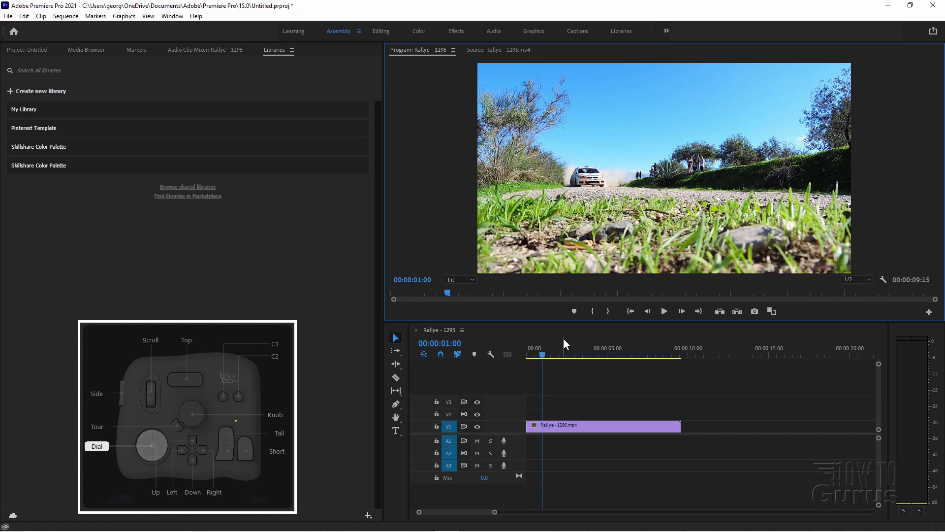
key(i)
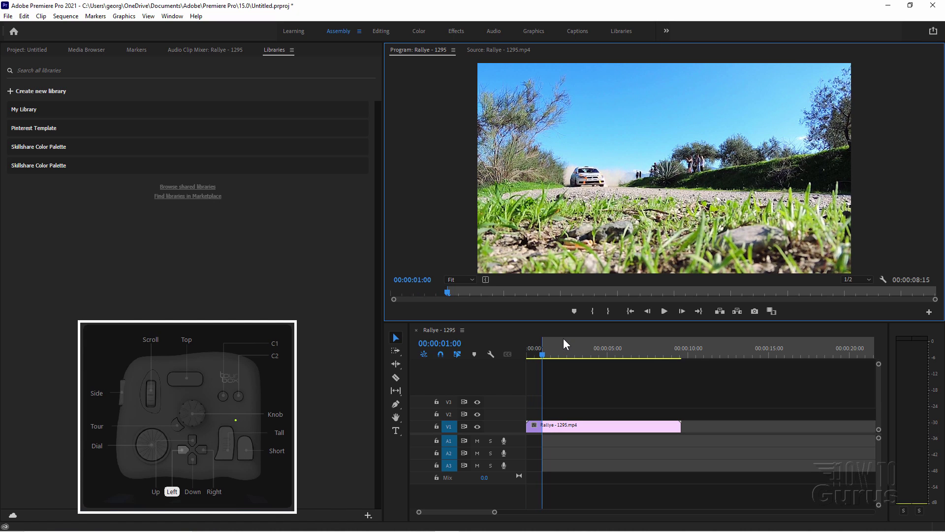
- Set the Out point at 00:00:02:02, giving a 00:00:01:03 range
key(Right)
key(Right)
key(Right)
key(Right)
key(Right)
key(Right)
key(Right)
key(Right)
key(Right)
key(Right)
key(Right)
key(Right)
key(Right)
key(Right)
key(Right)
key(Right)
key(Right)
key(Right)
key(Right)
key(Right)
key(Left)
key(Left)
key(Left)
key(Left)
key(Left)
key(Left)
key(Left)
key(Left)
key(Left)
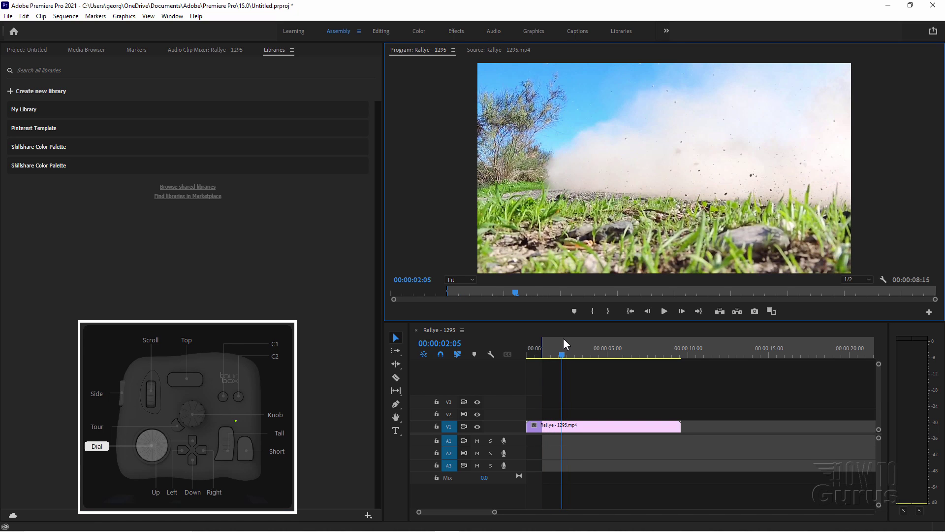
key(Left)
key(Left)
key(Left)
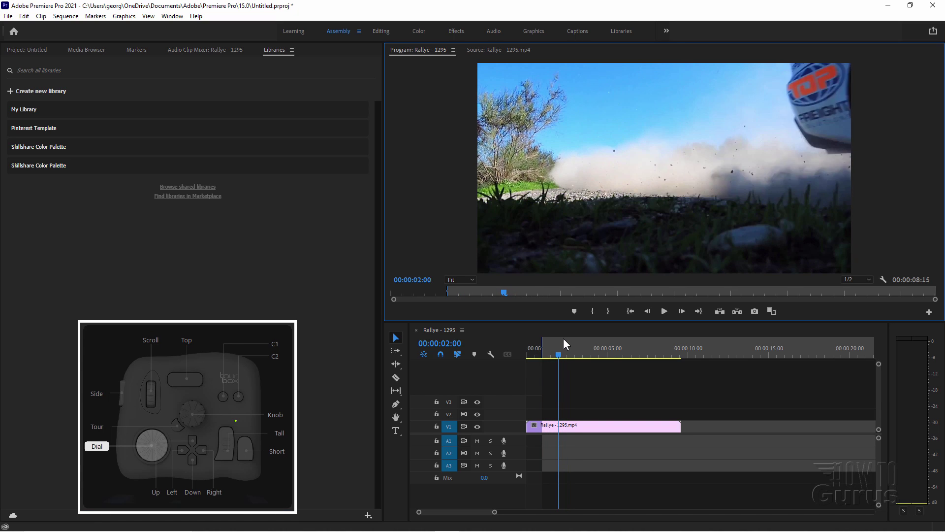
key(Right)
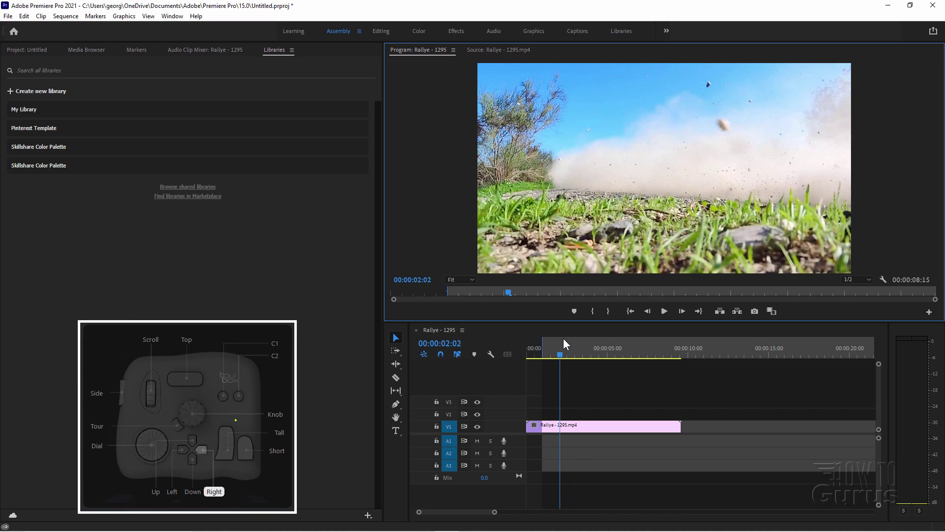
key(o)
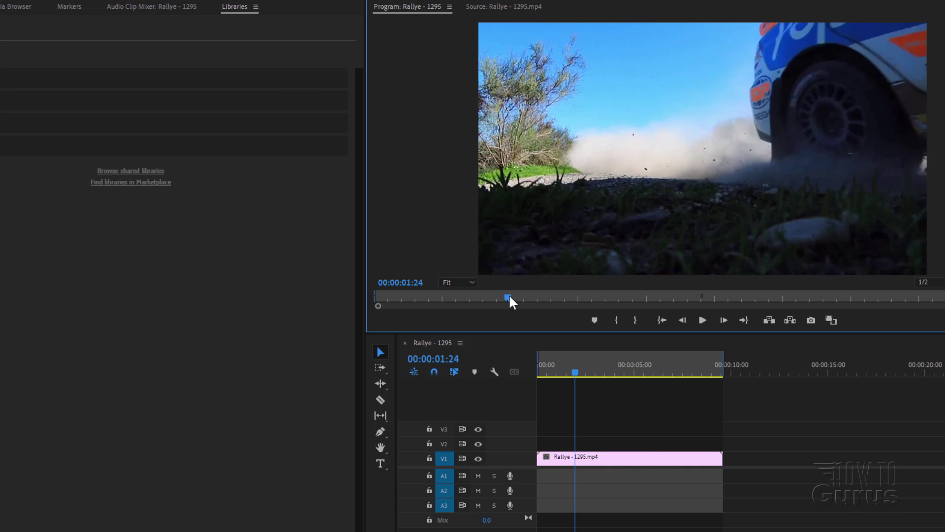
- Move the Rallye sequence playhead back to 00:00:01:18
drag(509, 296, 493, 295)
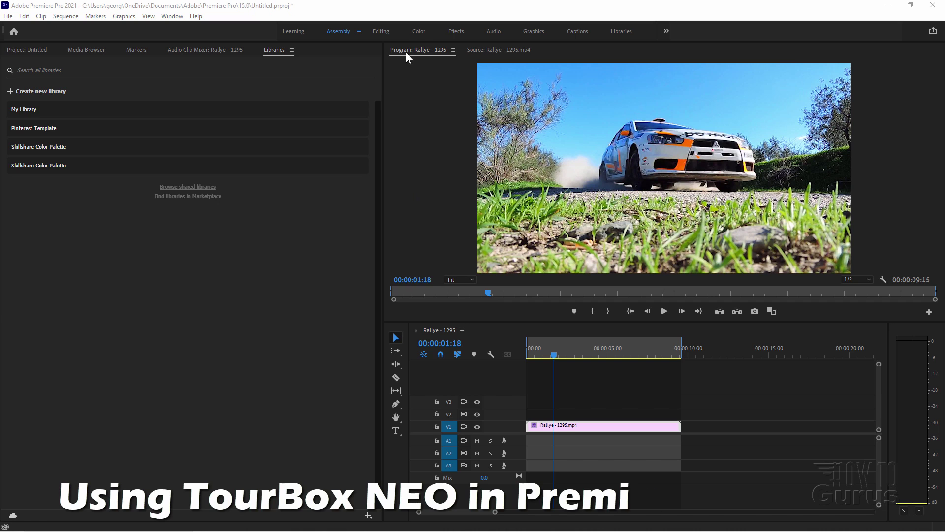
- Switch Premiere Pro to the Color workspace to show the Lumetri scopes and Lumetri Color panel
click(418, 31)
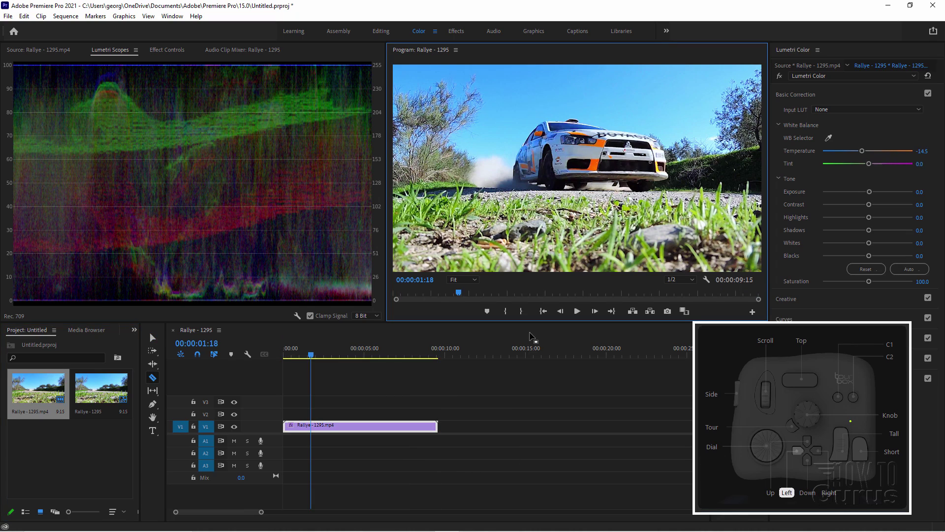
- Grade the rally clip to Exposure -0.1, Contrast -15.5 and Tint 6.0, then return to Assembly
scroll(858, 197, down, 3)
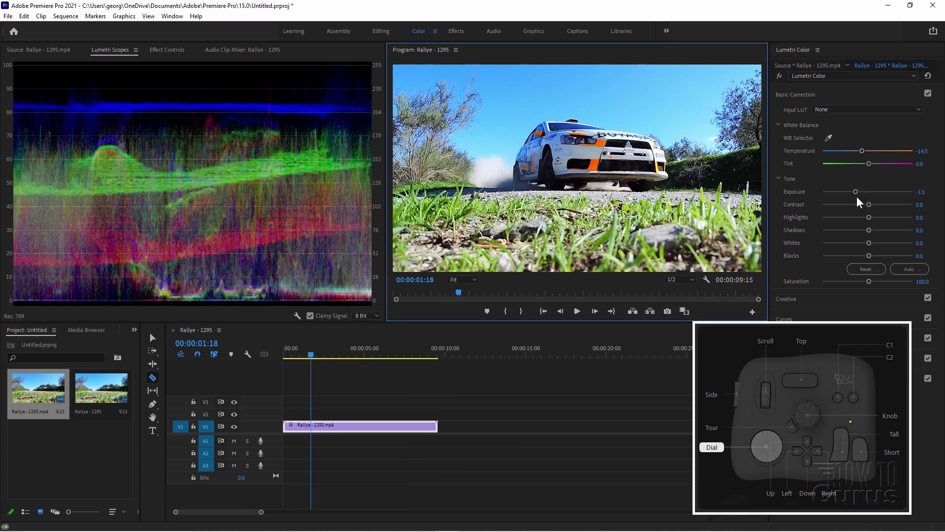
scroll(857, 202, up, 4)
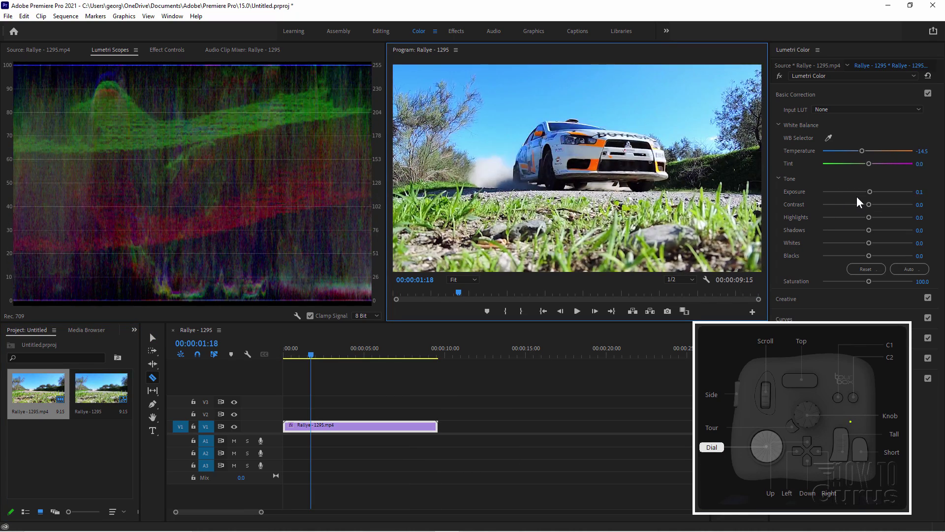
scroll(857, 197, down, 2)
scroll(857, 197, up, 4)
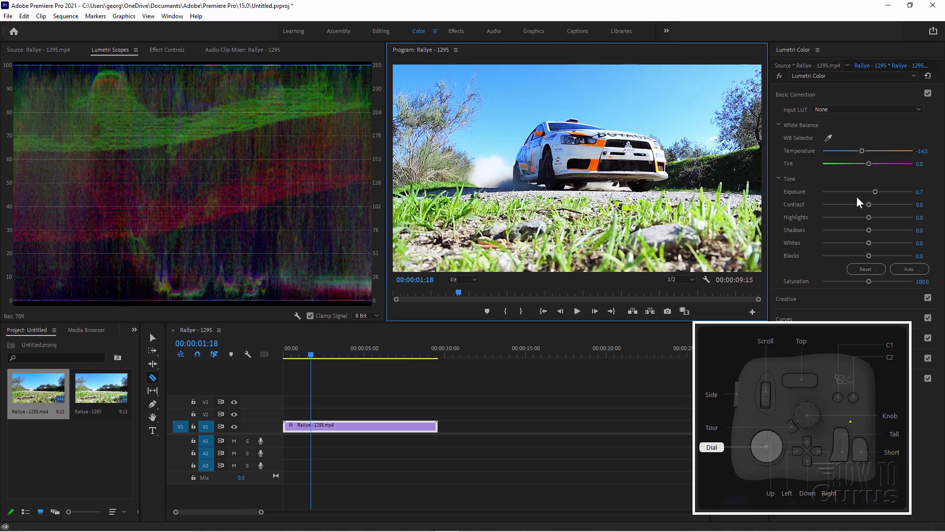
scroll(857, 197, down, 4)
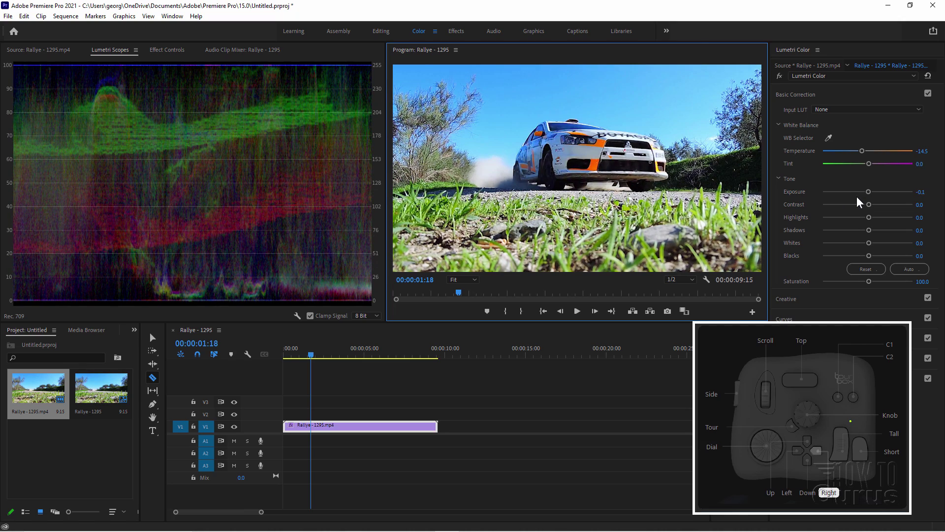
scroll(857, 202, down, 5)
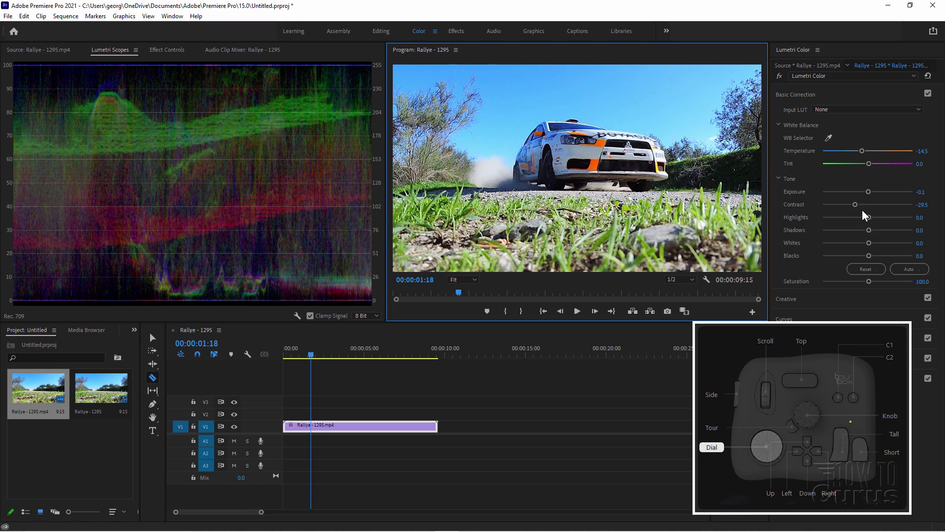
scroll(863, 213, up, 3)
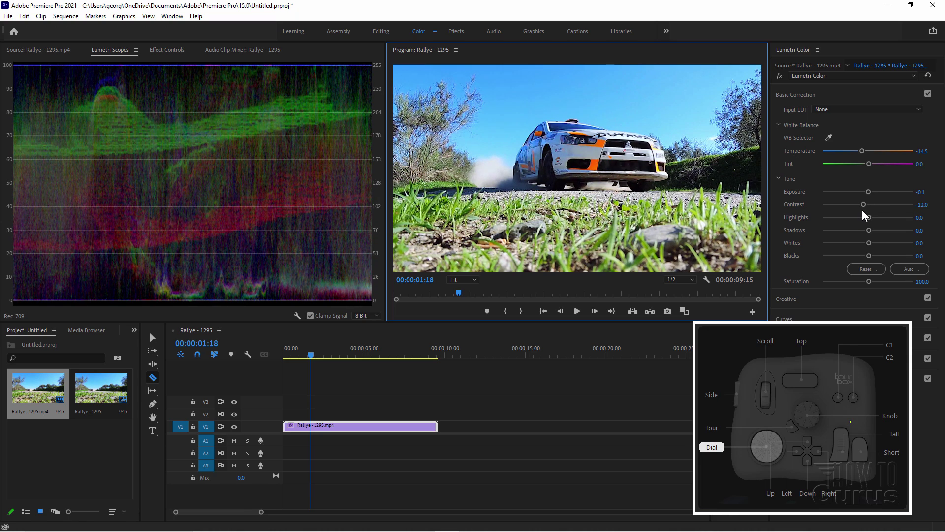
scroll(863, 215, down, 2)
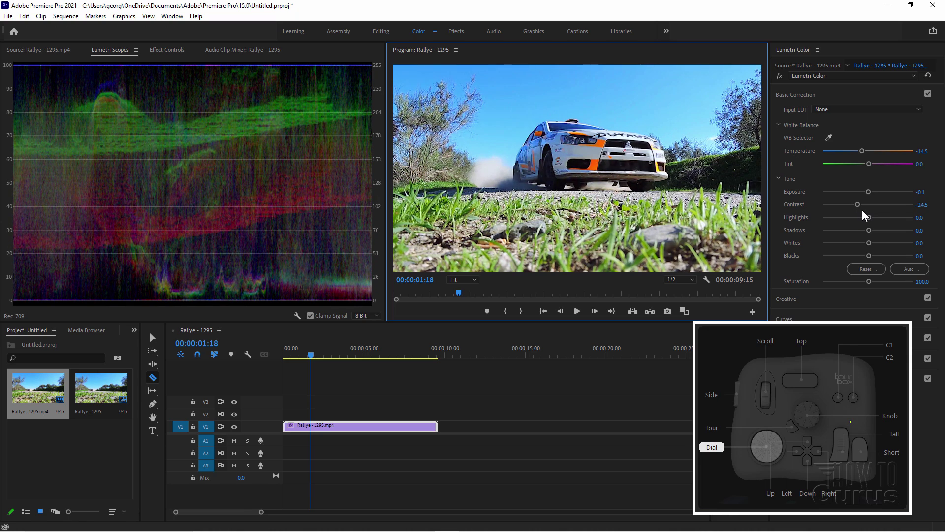
scroll(864, 215, up, 2)
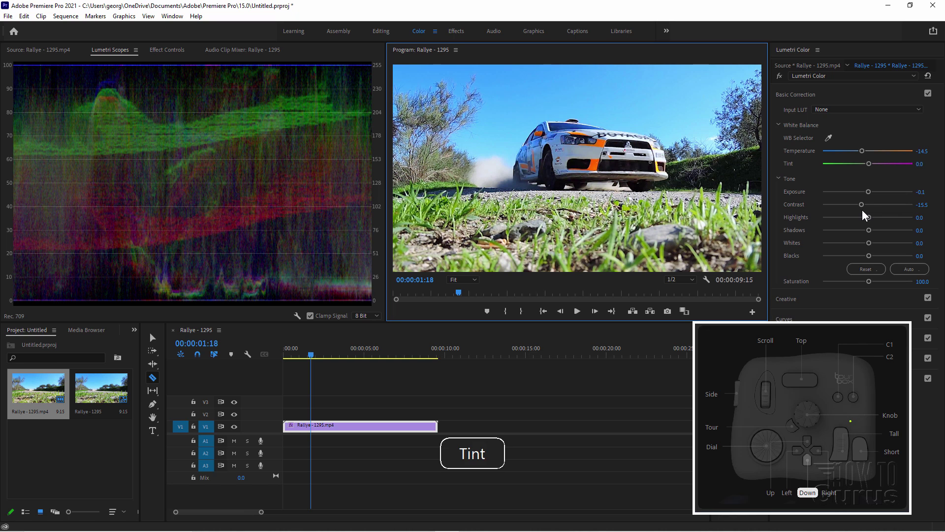
scroll(862, 171, down, 1)
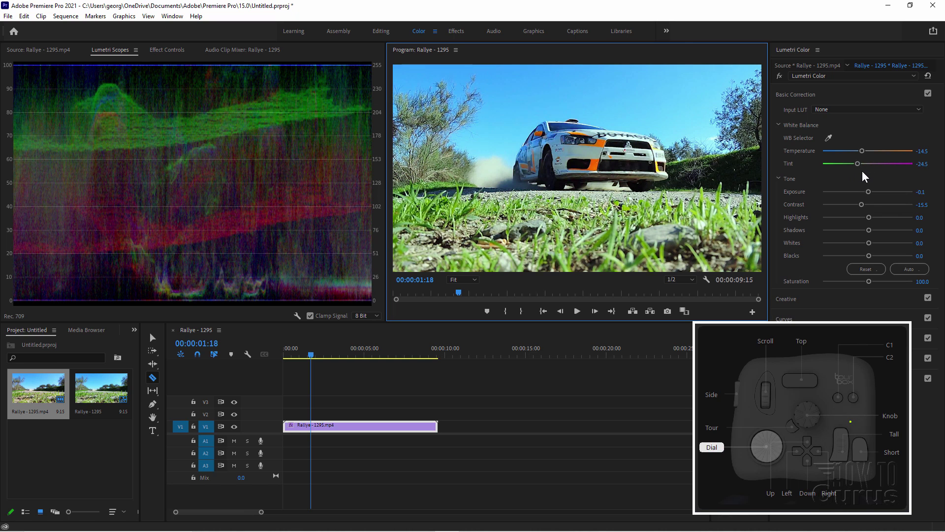
scroll(865, 177, up, 3)
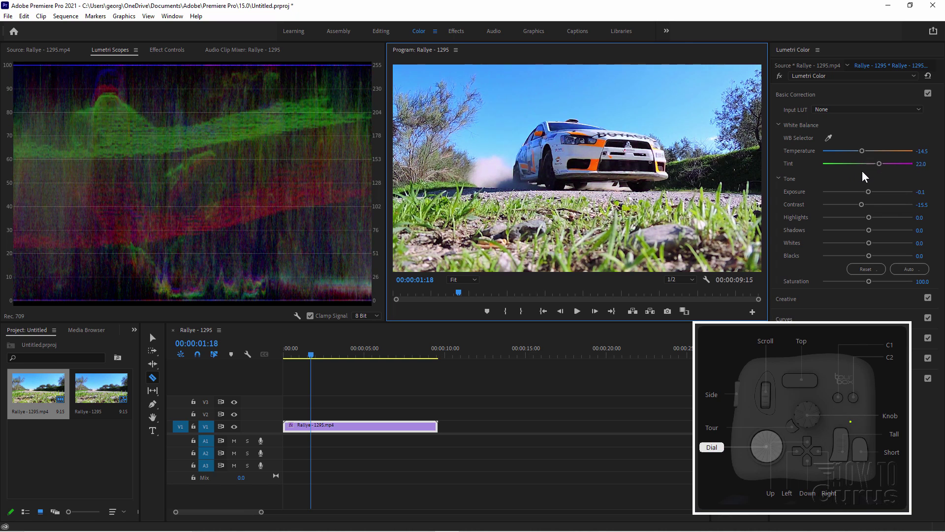
scroll(865, 176, up, 3)
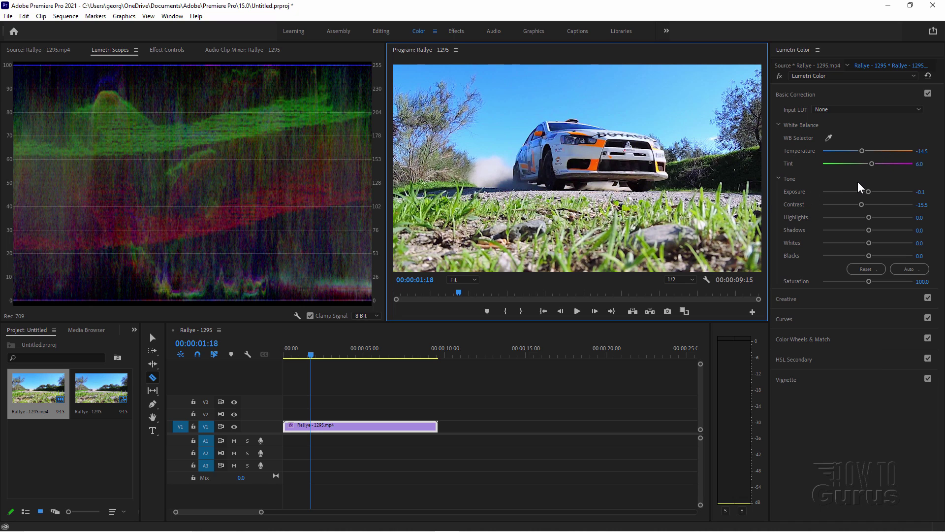
click(343, 33)
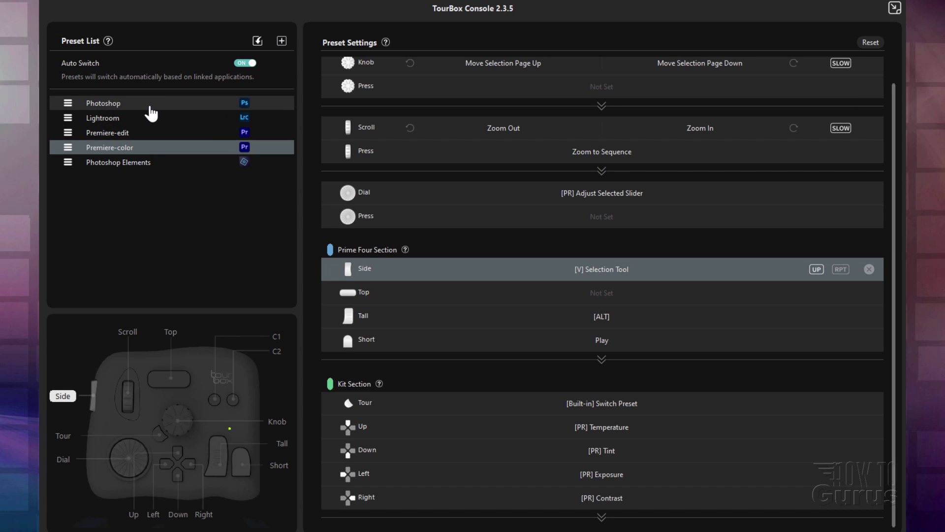
- Select the Photoshop Elements preset in TourBox Console's Preset List
click(167, 162)
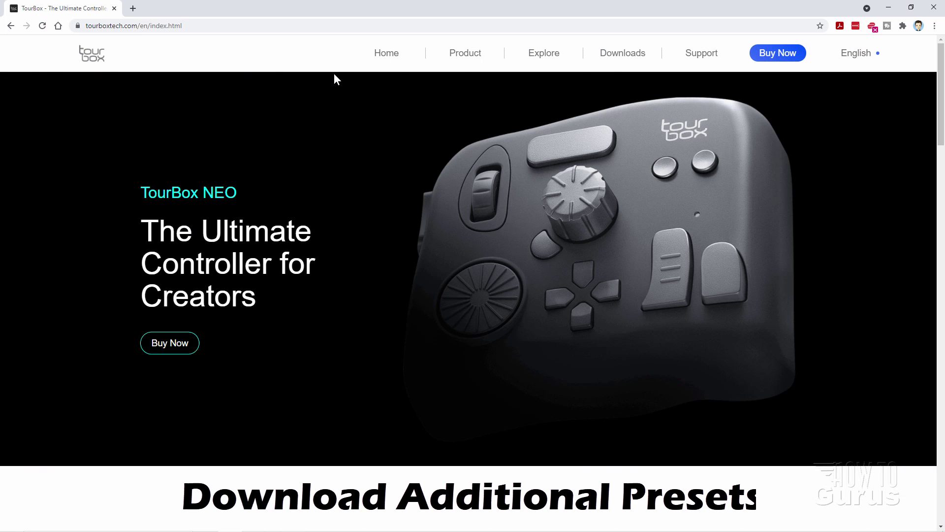
mouse_move(642, 56)
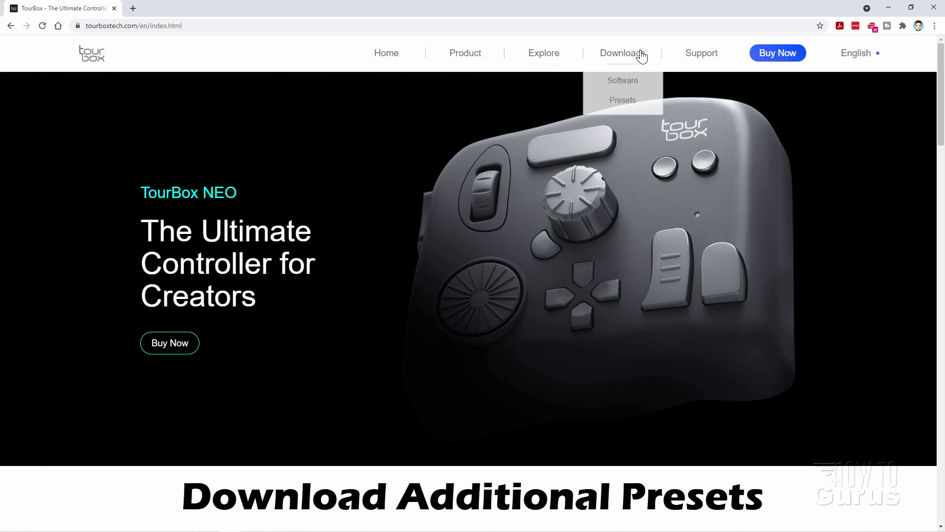
- Browse the preset cards under Downloads > Presets, then minimize the browser back to TourBox Console
click(619, 102)
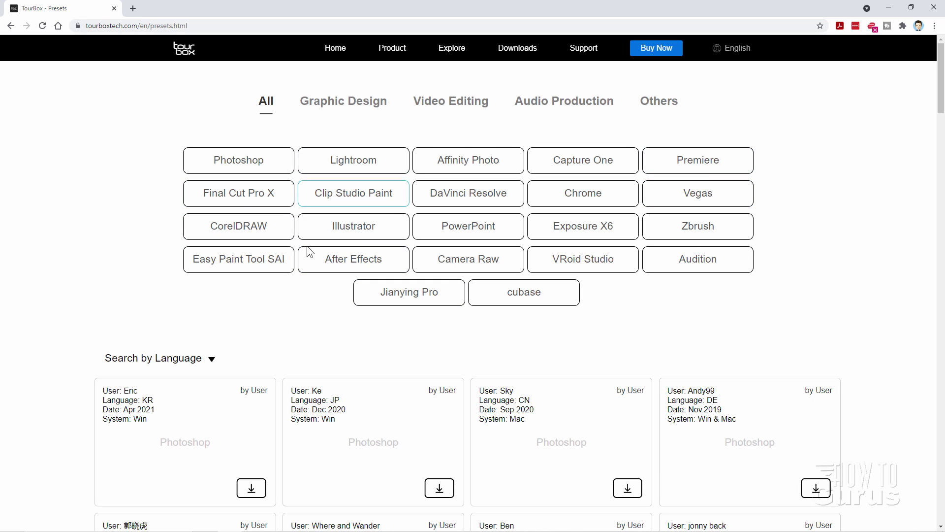
scroll(307, 262, down, 2)
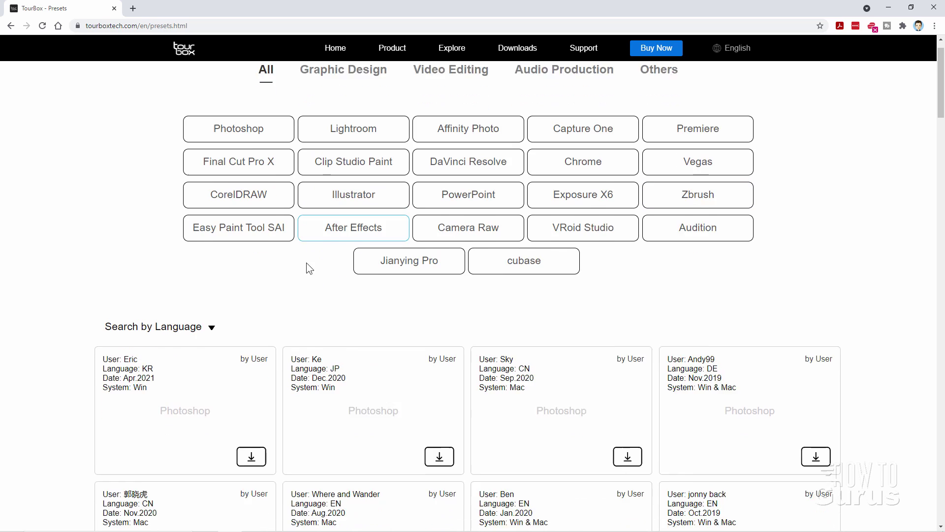
scroll(99, 233, down, 1)
click(177, 212)
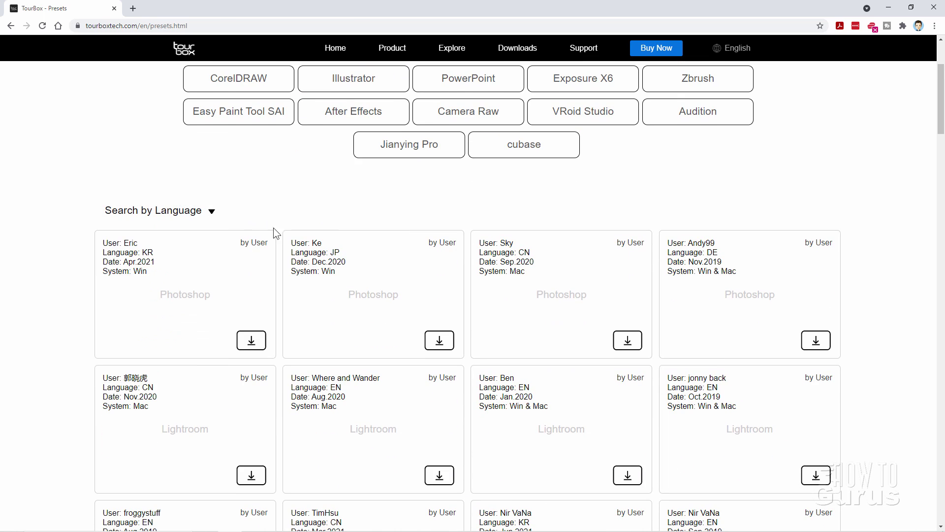
scroll(470, 224, down, 3)
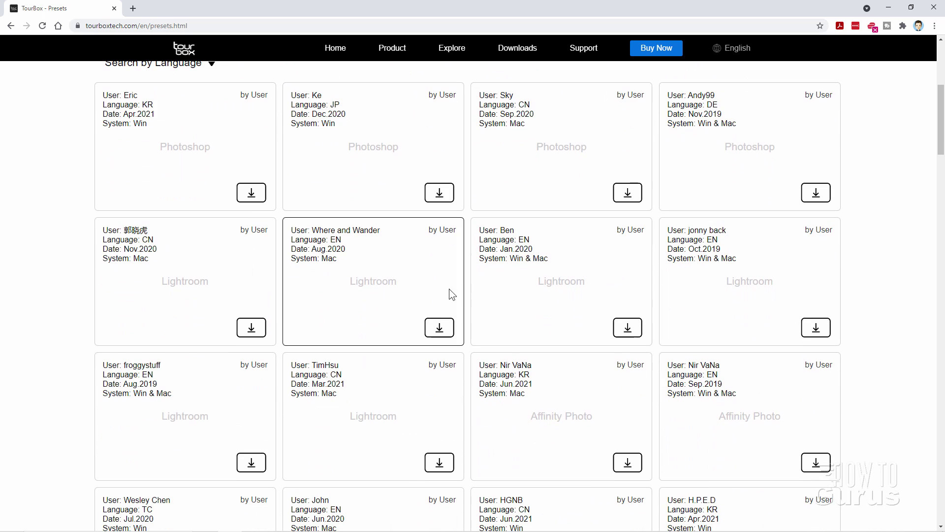
scroll(552, 268, up, 6)
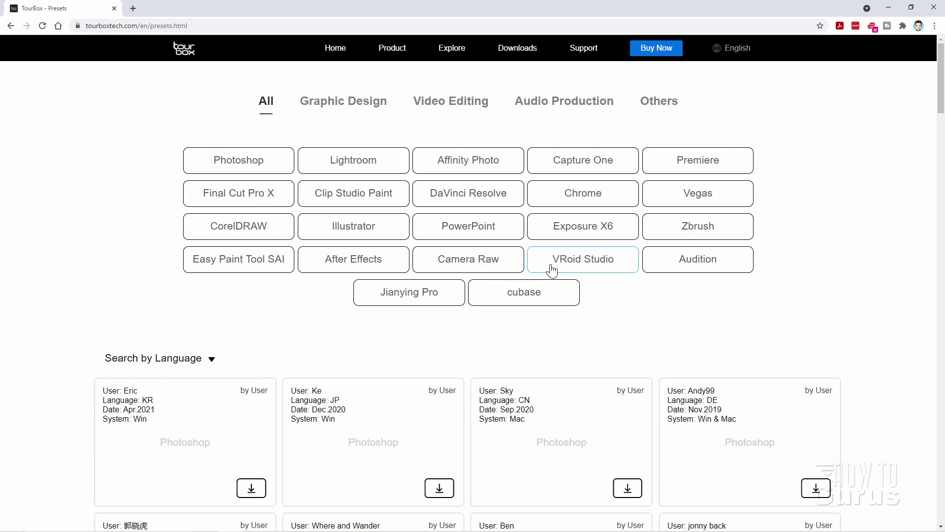
click(888, 8)
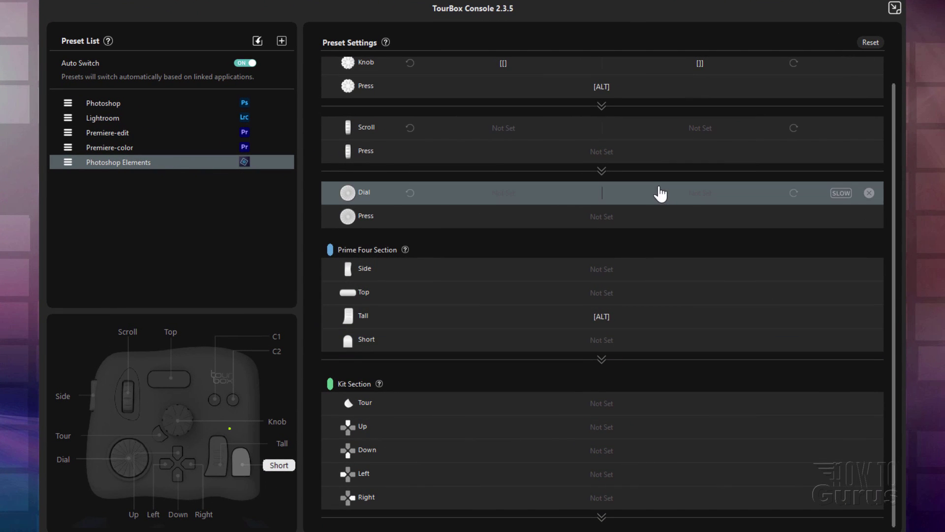
click(601, 196)
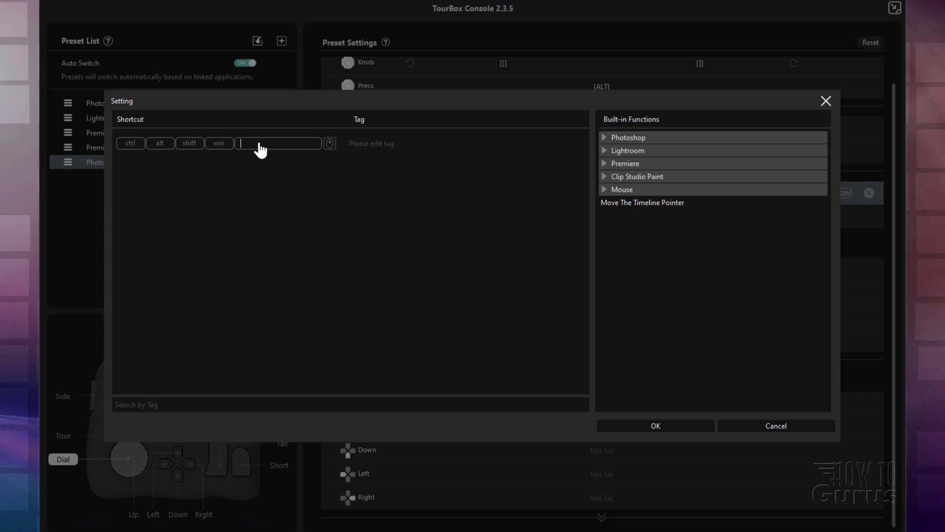
click(753, 425)
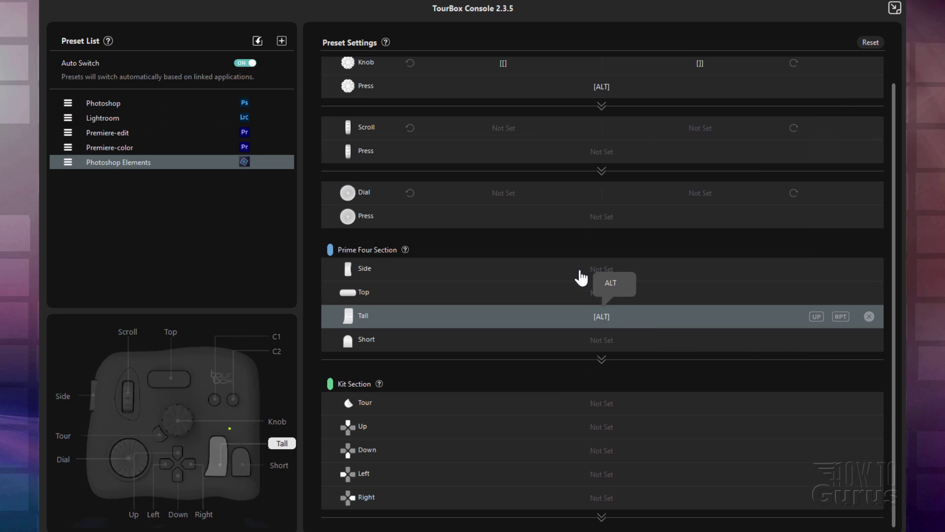